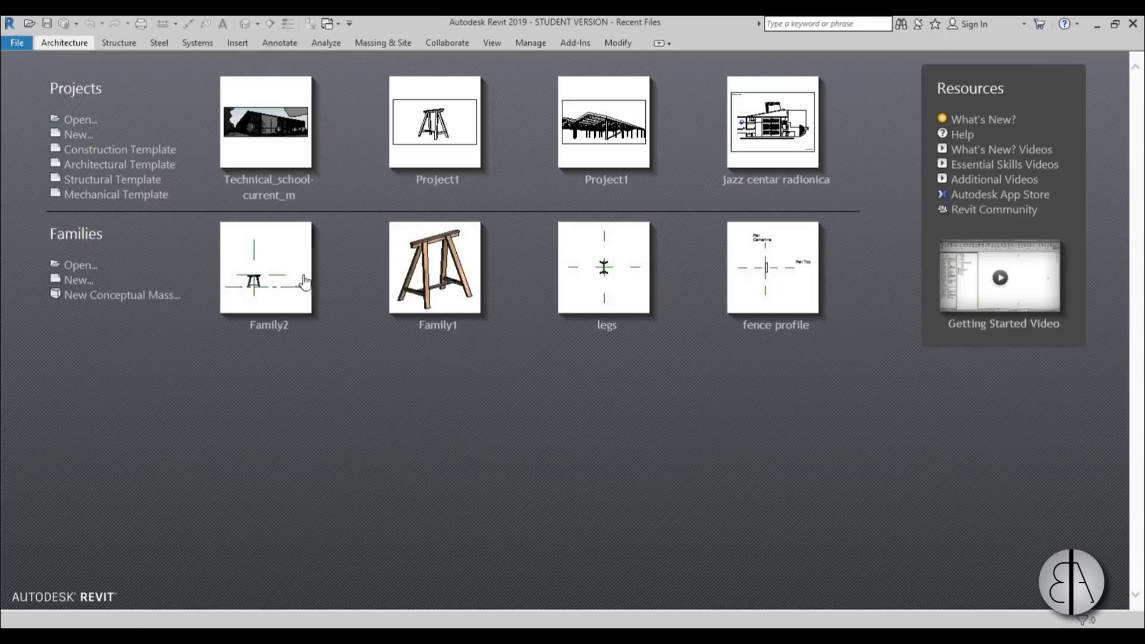
# Step: Start a structural-template project, set length units to centimeters, and open the Level 1 plan
pyautogui.click(154, 184)
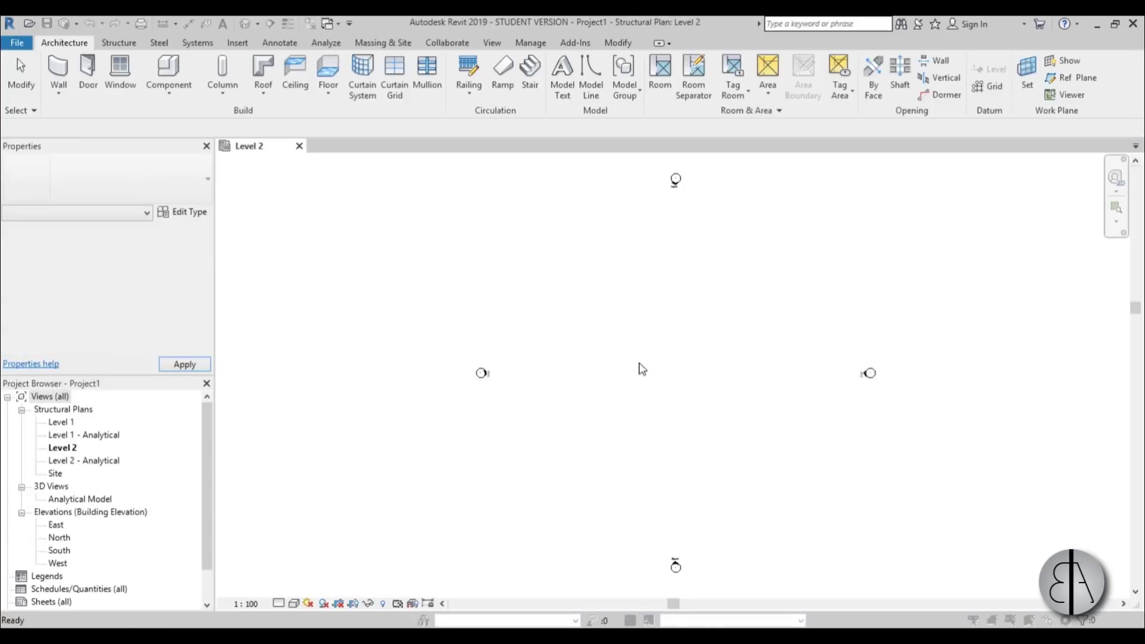
pyautogui.moveTo(572, 363)
pyautogui.mouseDown(button='middle')
pyautogui.moveTo(583, 370)
pyautogui.moveTo(563, 365)
pyautogui.mouseUp(button='middle')
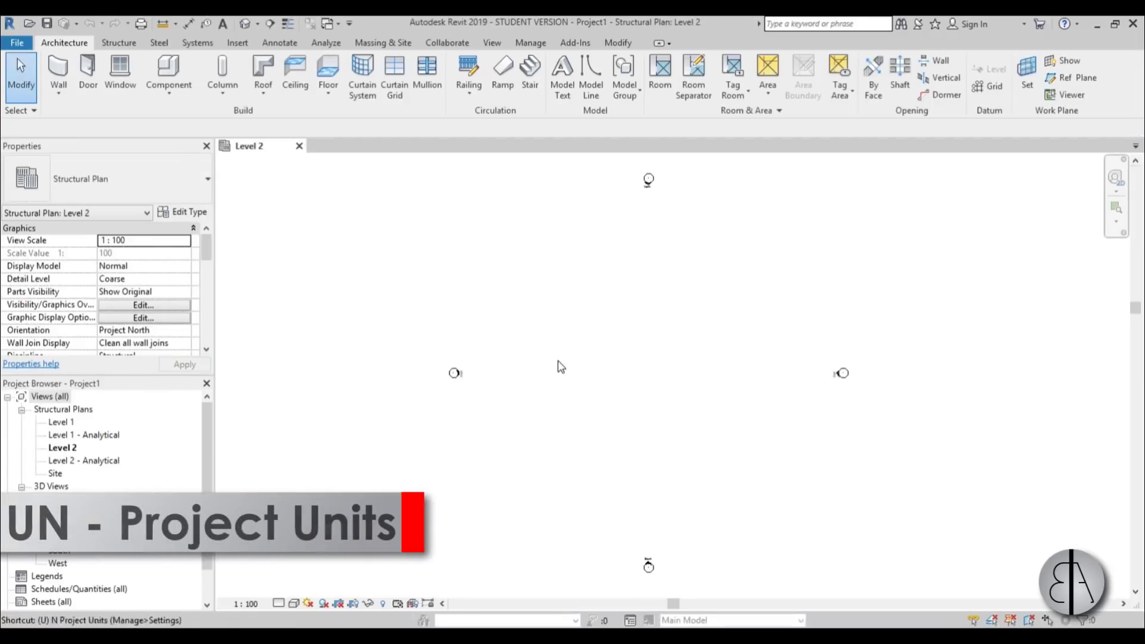
pyautogui.press('u')
pyautogui.press('n')
pyautogui.click(626, 224)
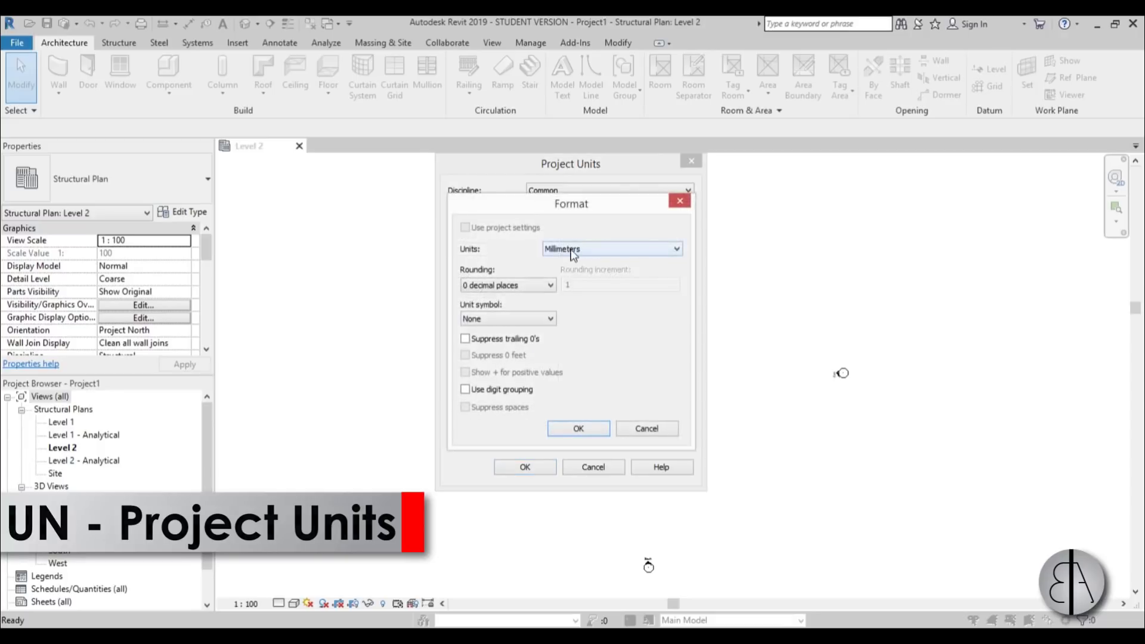
pyautogui.click(596, 249)
pyautogui.click(574, 317)
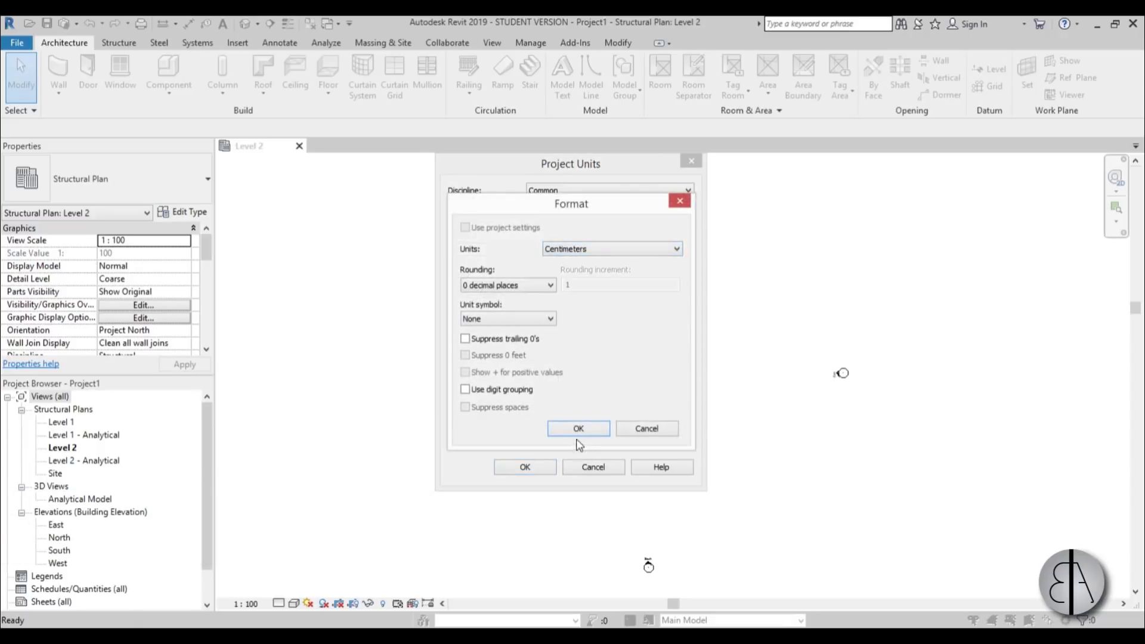
pyautogui.click(577, 429)
pyautogui.click(539, 471)
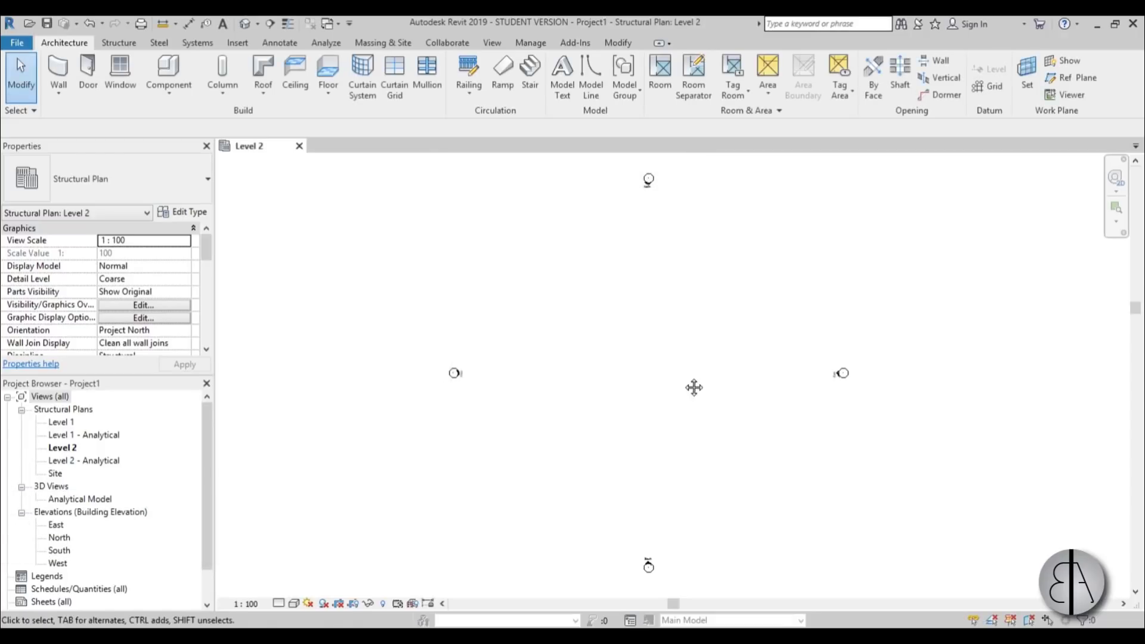
pyautogui.moveTo(686, 386); pyautogui.dragTo(638, 383, button='middle')
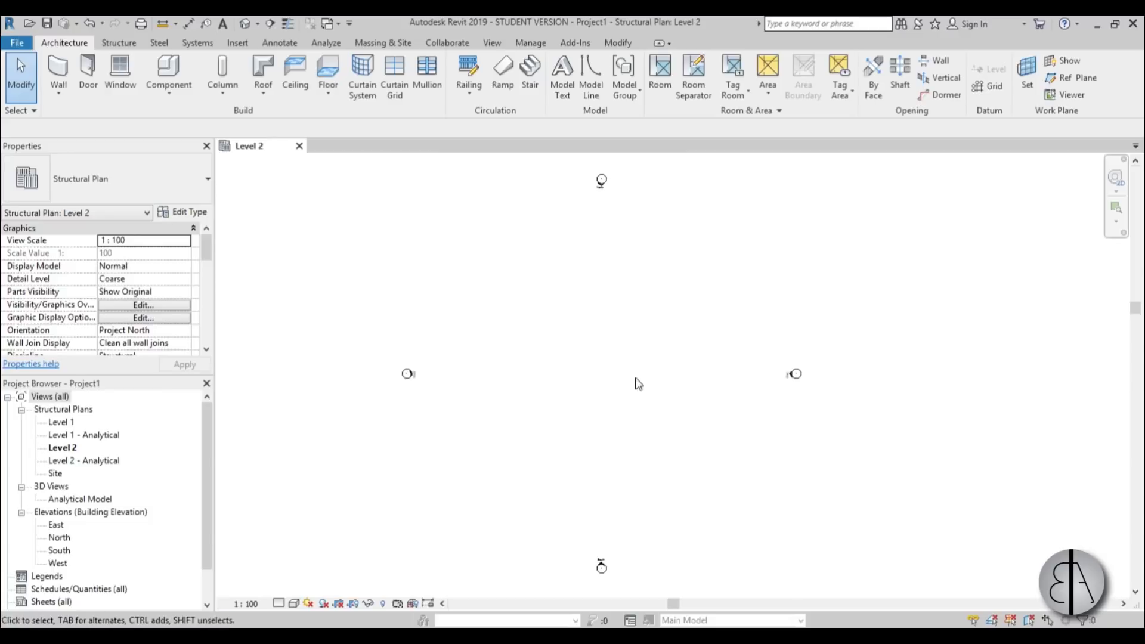
pyautogui.doubleClick(60, 423)
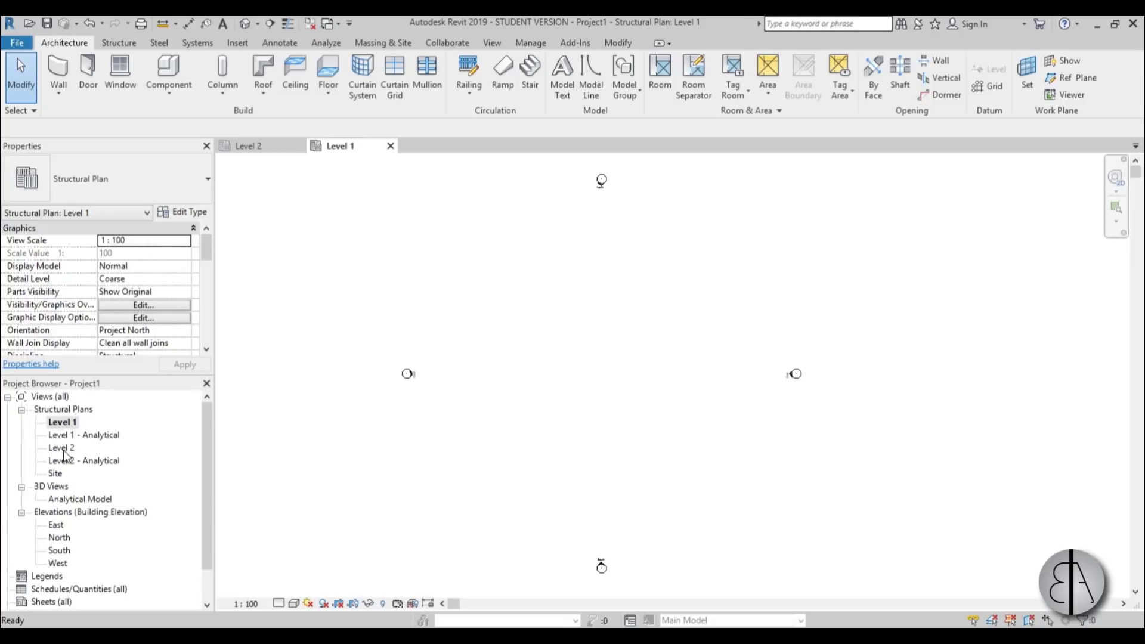
# Step: Place two M_Concrete-Rectangular-Column 300 x 450mm columns on Level 1
pyautogui.moveTo(555, 409); pyautogui.dragTo(542, 409, button='middle')
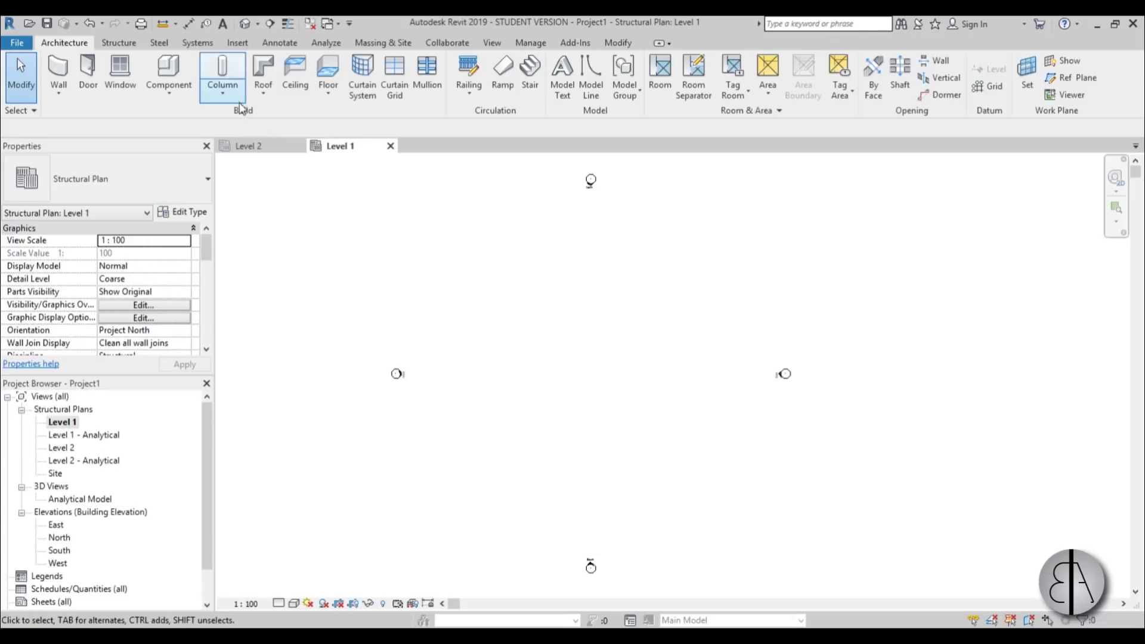
pyautogui.press('c')
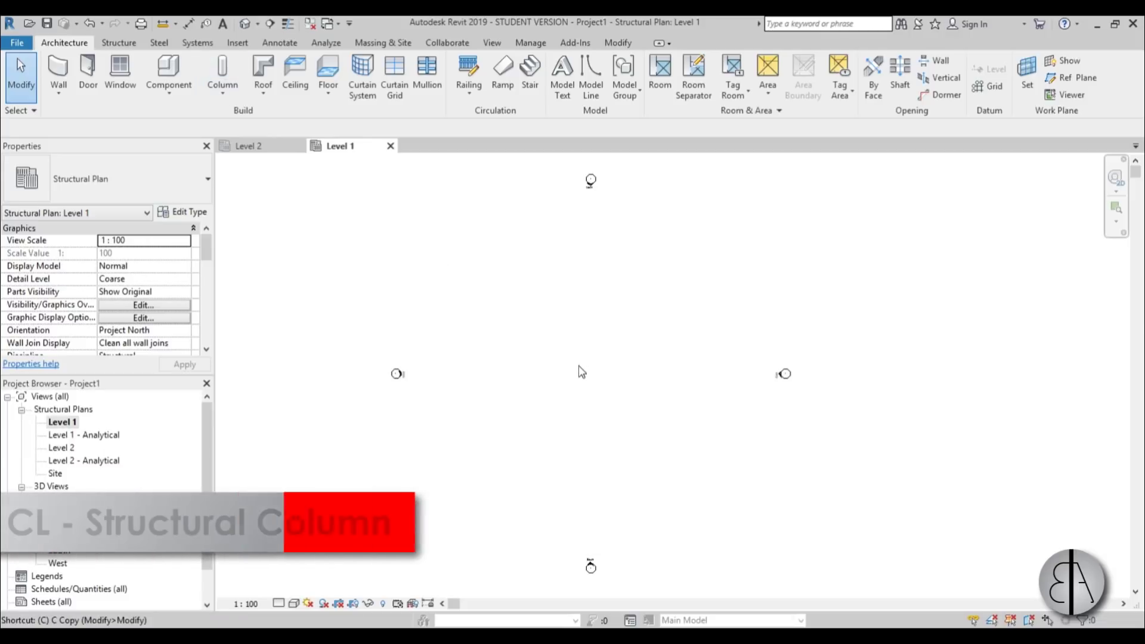
pyautogui.press('l')
pyautogui.click(153, 177)
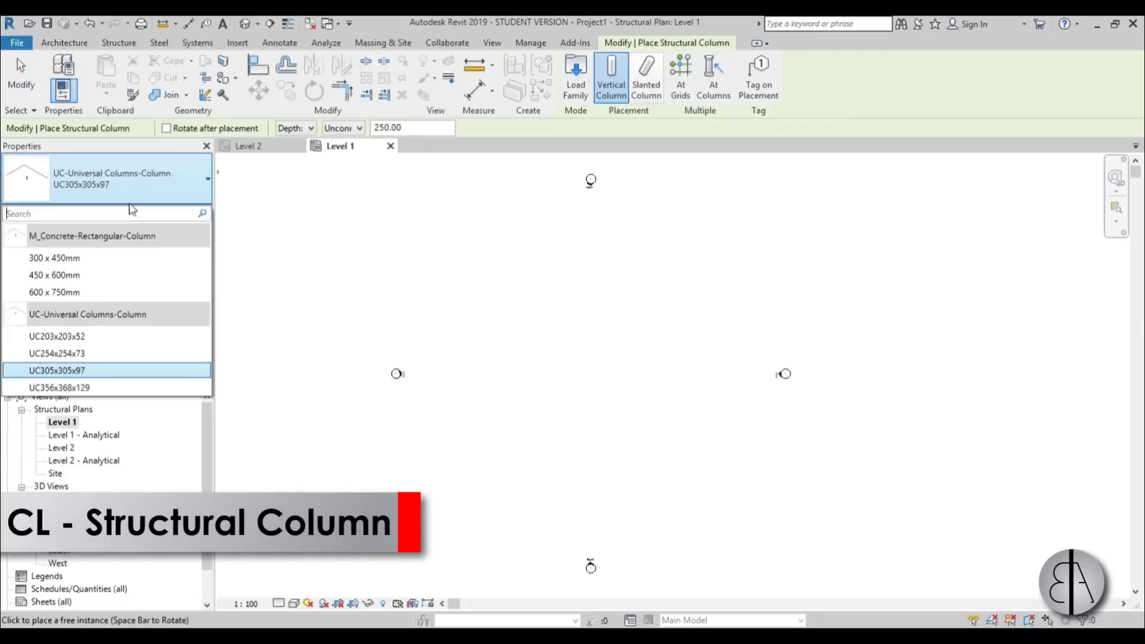
pyautogui.click(89, 258)
pyautogui.scroll(2, 578, 358)
pyautogui.scroll(2, 537, 376)
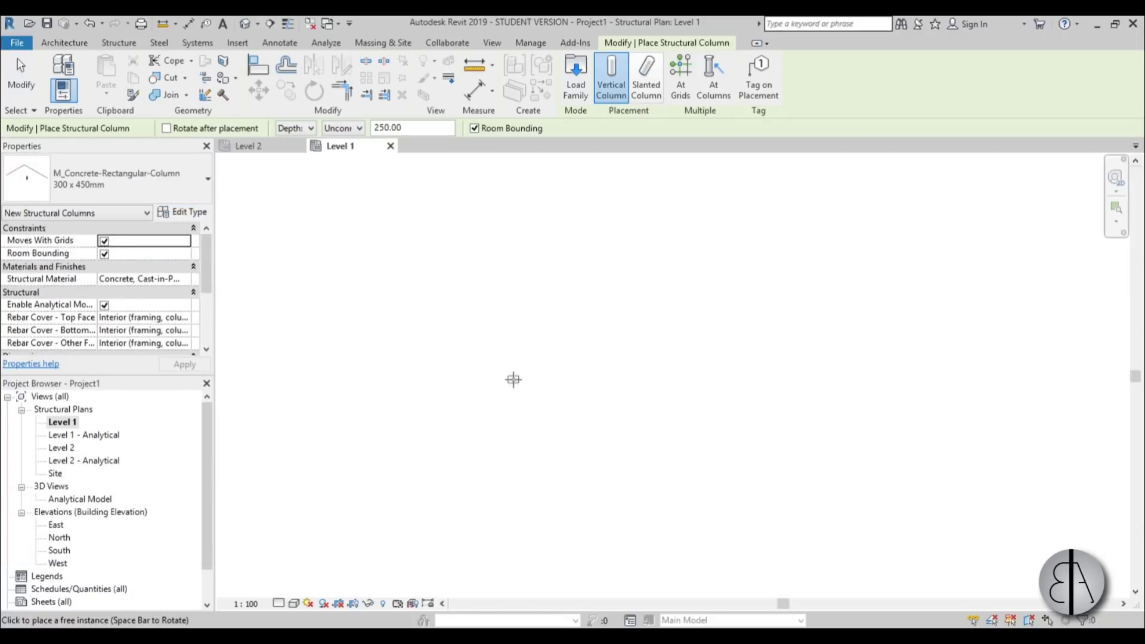
pyautogui.scroll(-1, 571, 377)
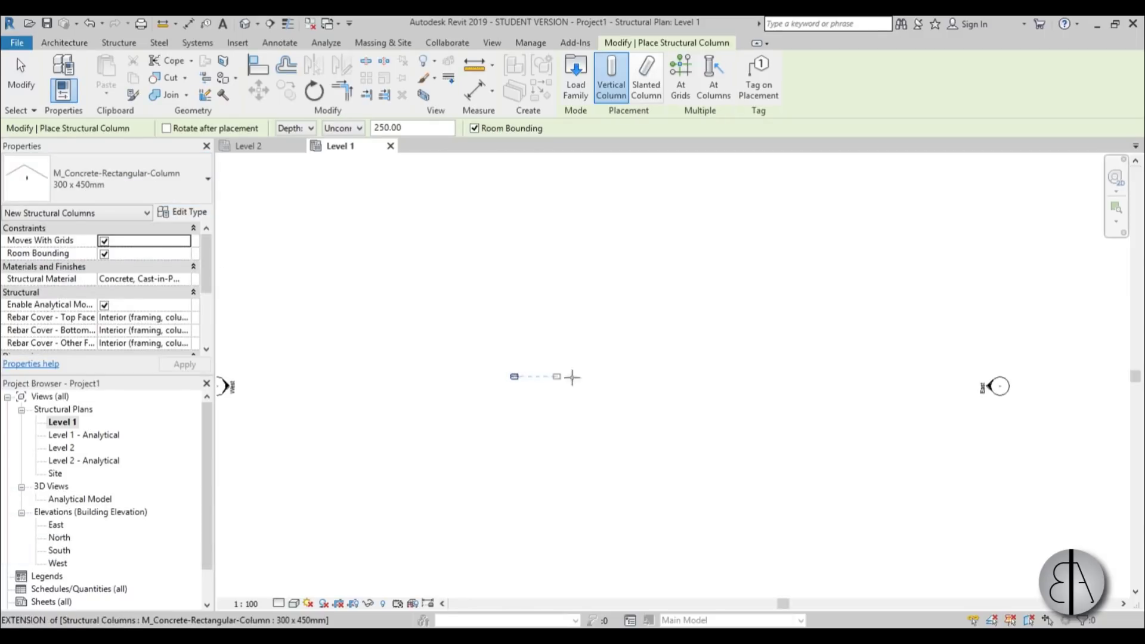
pyautogui.click(634, 378)
pyautogui.press('Escape')
pyautogui.press('Escape')
# Step: Select both columns and try giving them a Base Offset of 0
pyautogui.scroll(2, 582, 382)
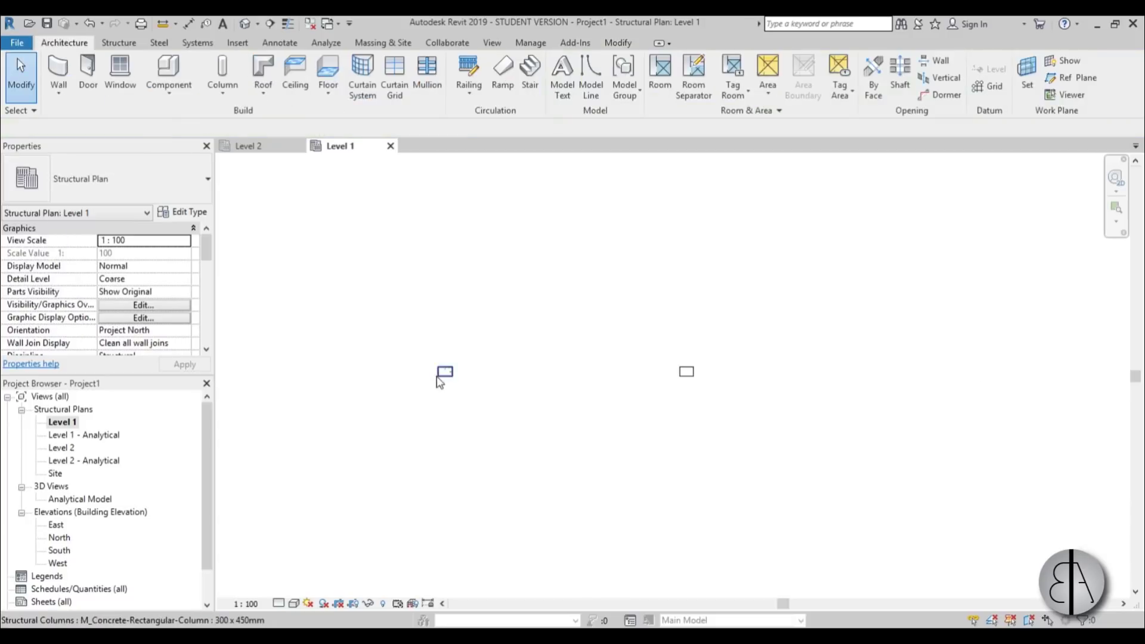
pyautogui.click(445, 372)
pyautogui.keyDown('ctrl'); pyautogui.click(687, 371); pyautogui.keyUp('ctrl')
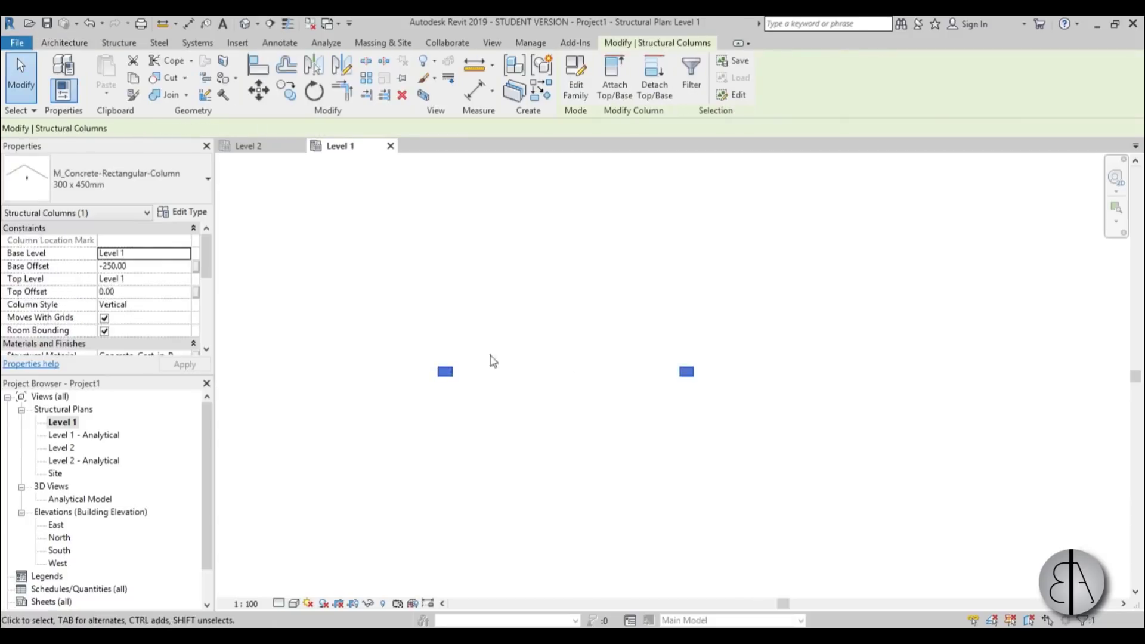
pyautogui.click(185, 266)
pyautogui.write('0')
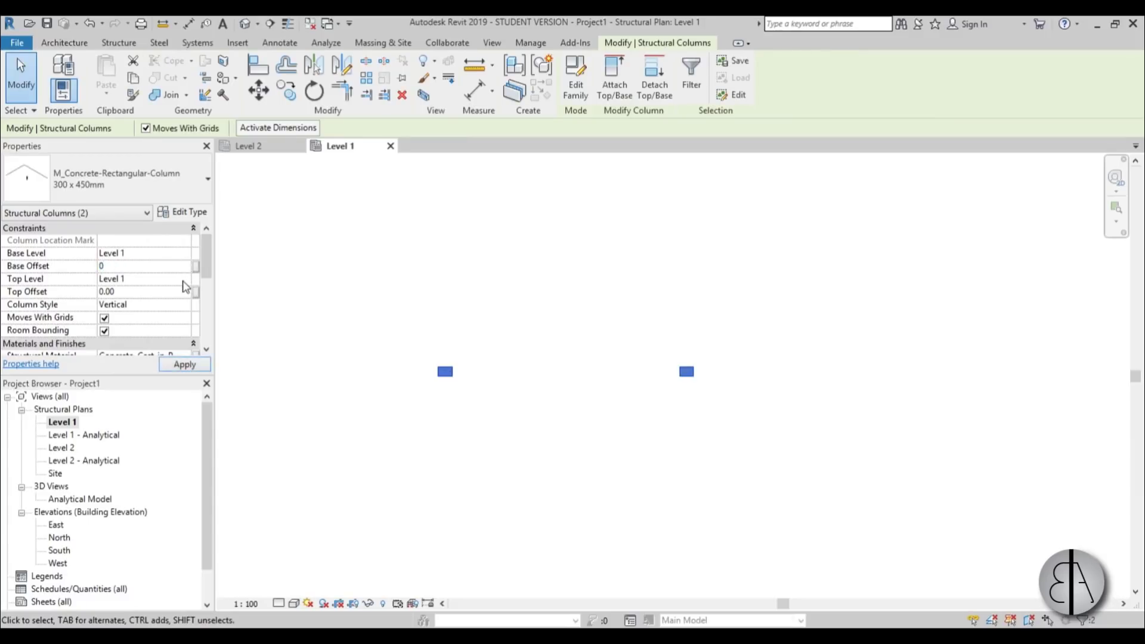
pyautogui.press('Return')
pyautogui.click(689, 378)
# Step: Set both columns' Top Level to Level 2 with Base Offset 0 and apply
pyautogui.click(143, 279)
pyautogui.click(185, 279)
pyautogui.click(131, 293)
pyautogui.click(142, 267)
pyautogui.write('00')
pyautogui.click(180, 363)
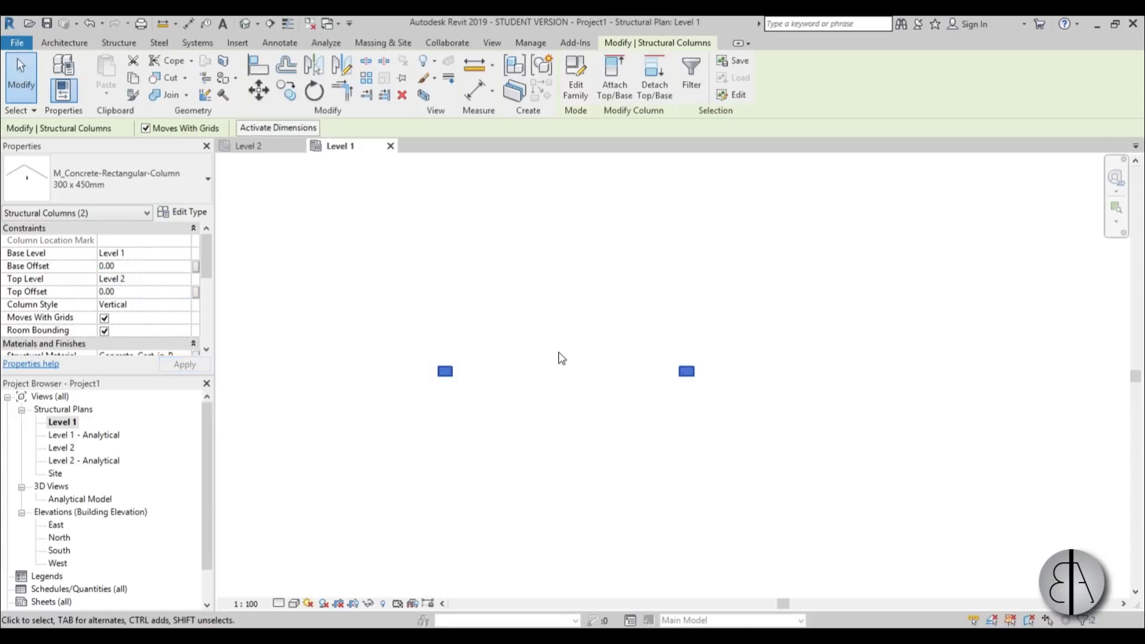
pyautogui.click(555, 349)
pyautogui.moveTo(584, 371); pyautogui.dragTo(569, 368, button='middle')
# Step: On Level 2, draw a 300 x 600mm concrete beam between the columns, then view it in 3D
pyautogui.doubleClick(60, 449)
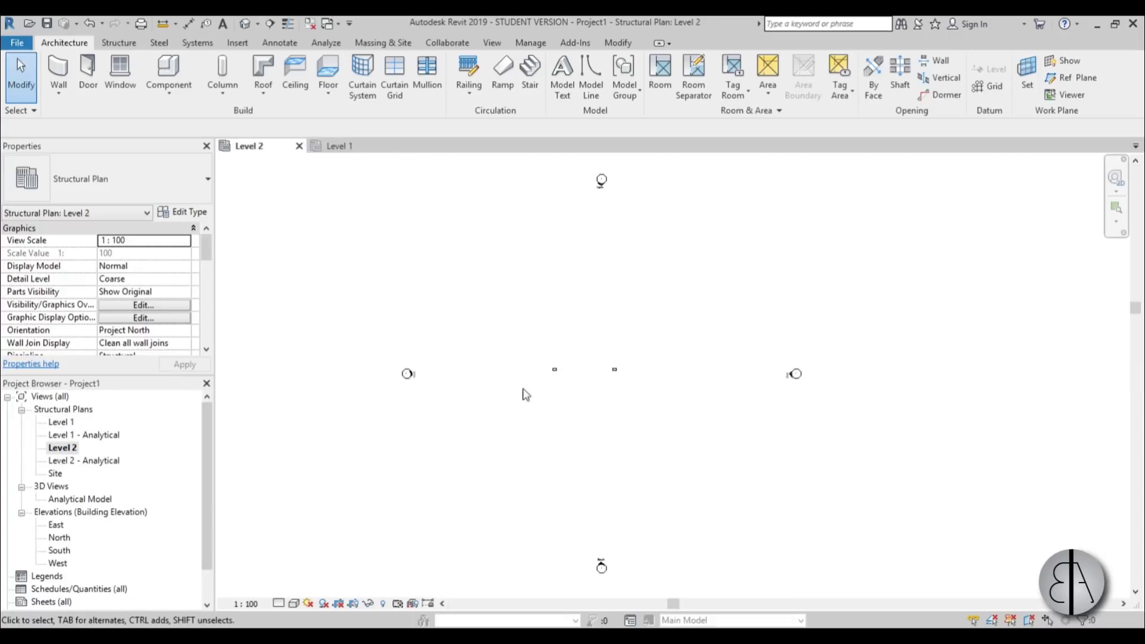
pyautogui.scroll(4, 633, 380)
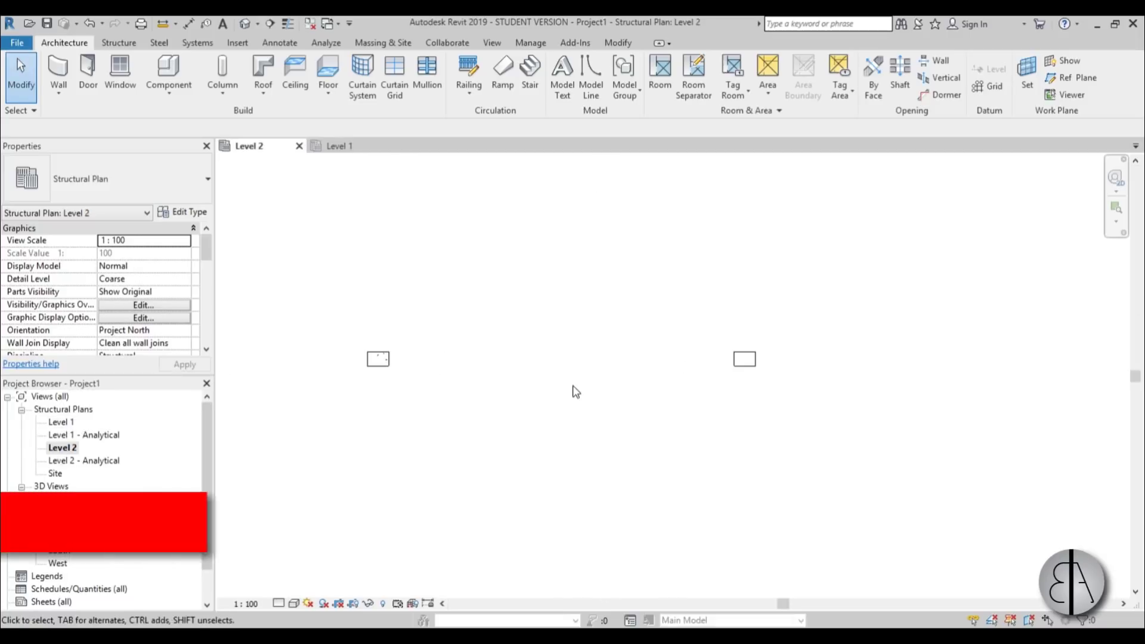
pyautogui.press('b')
pyautogui.press('m')
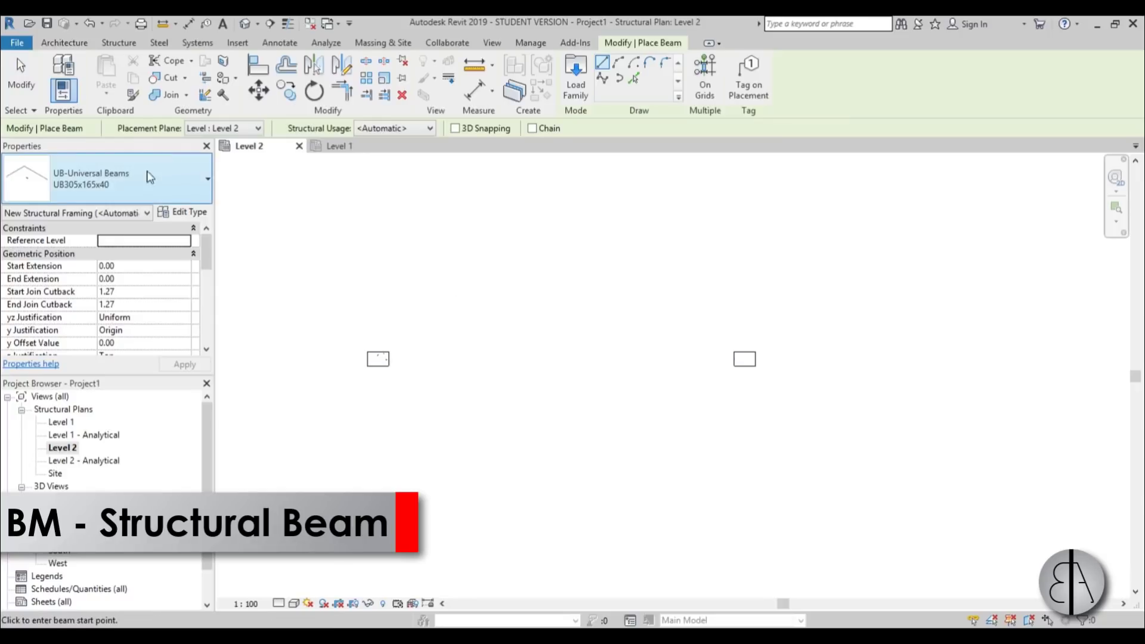
pyautogui.click(146, 189)
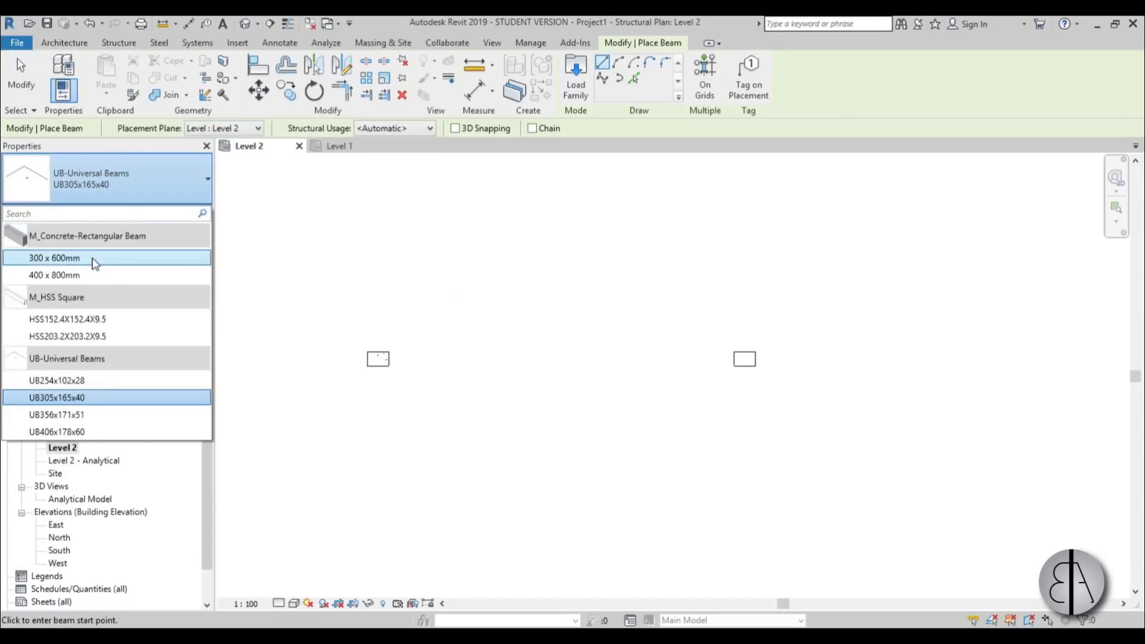
pyautogui.click(53, 257)
pyautogui.click(382, 360)
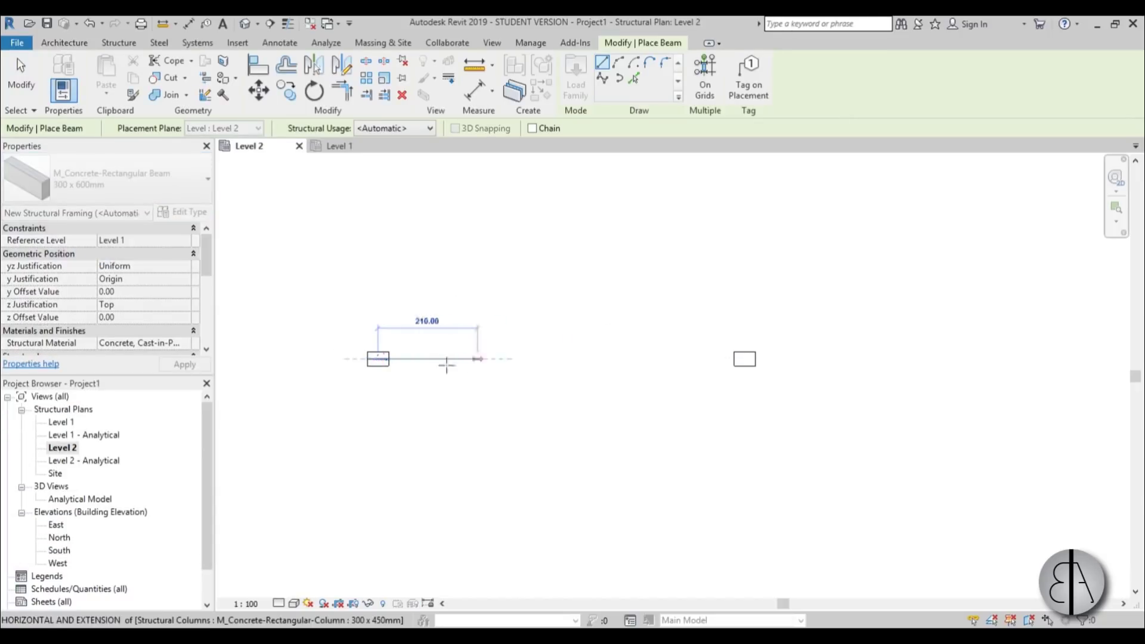
pyautogui.scroll(1, 394, 361)
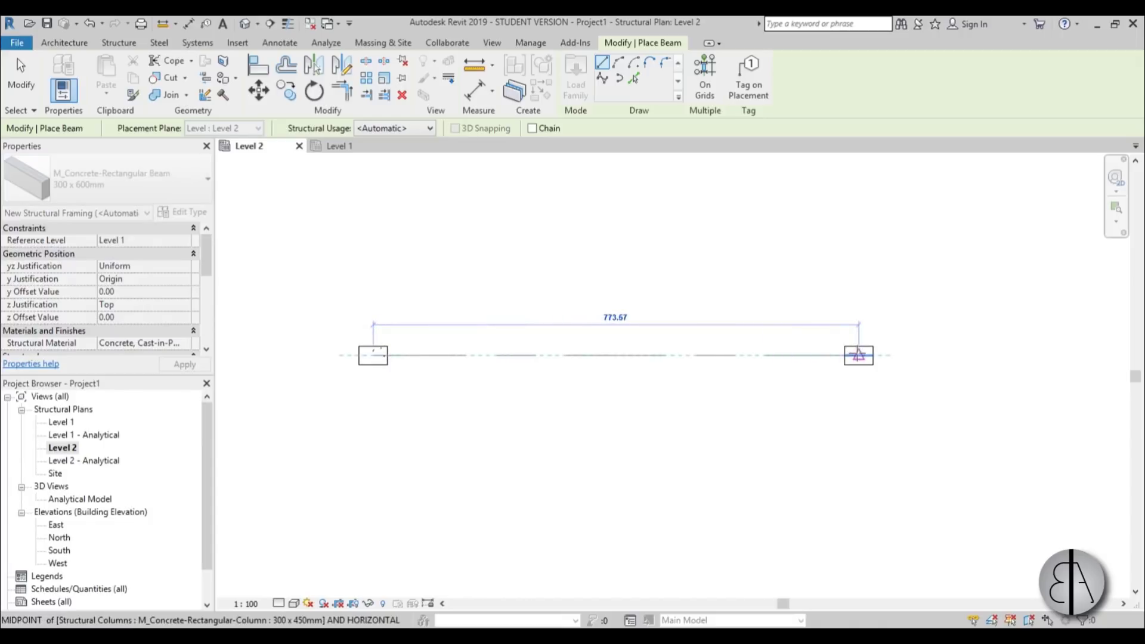
pyautogui.click(859, 356)
pyautogui.click(18, 59)
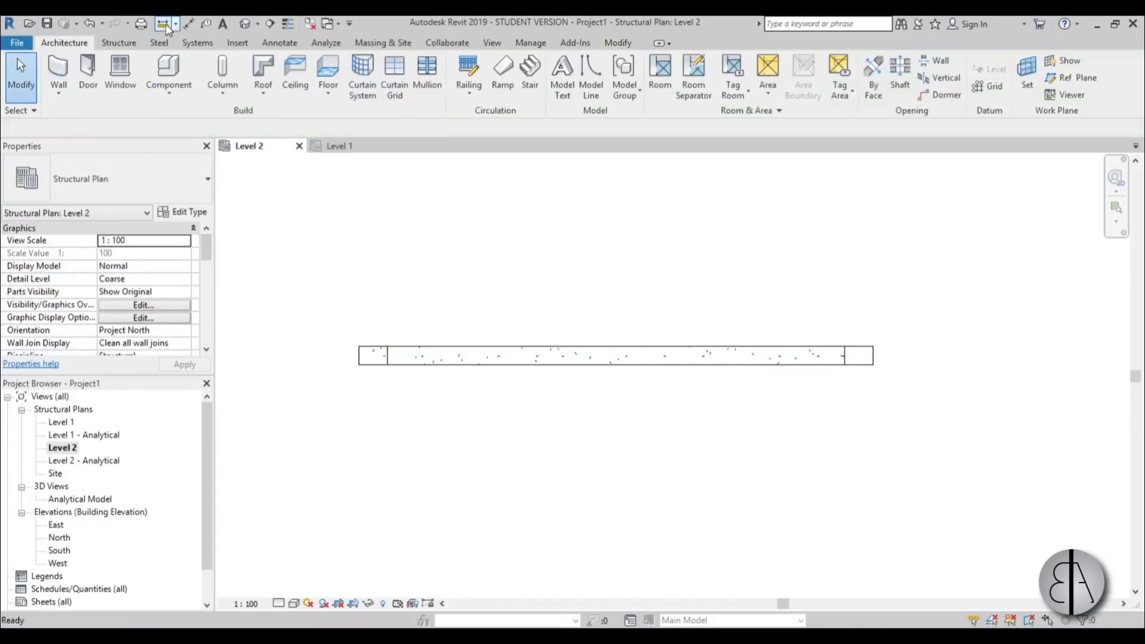
pyautogui.click(265, 29)
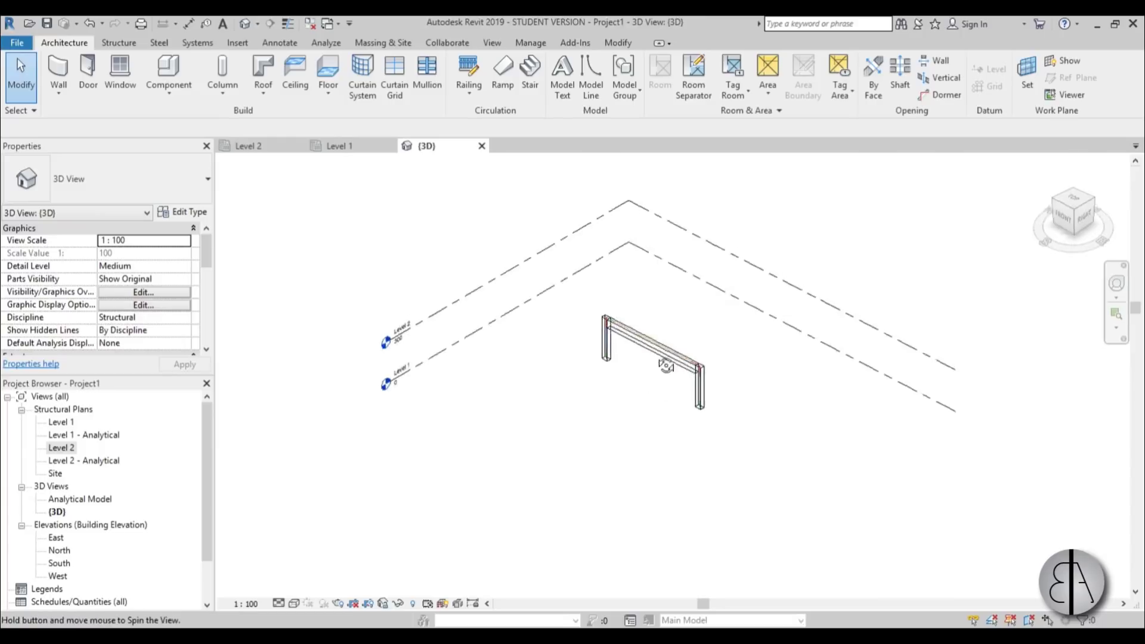
pyautogui.scroll(3, 619, 404)
pyautogui.keyDown('shift'); pyautogui.moveTo(619, 404); pyautogui.dragTo(506, 400, button='middle'); pyautogui.keyUp('shift')
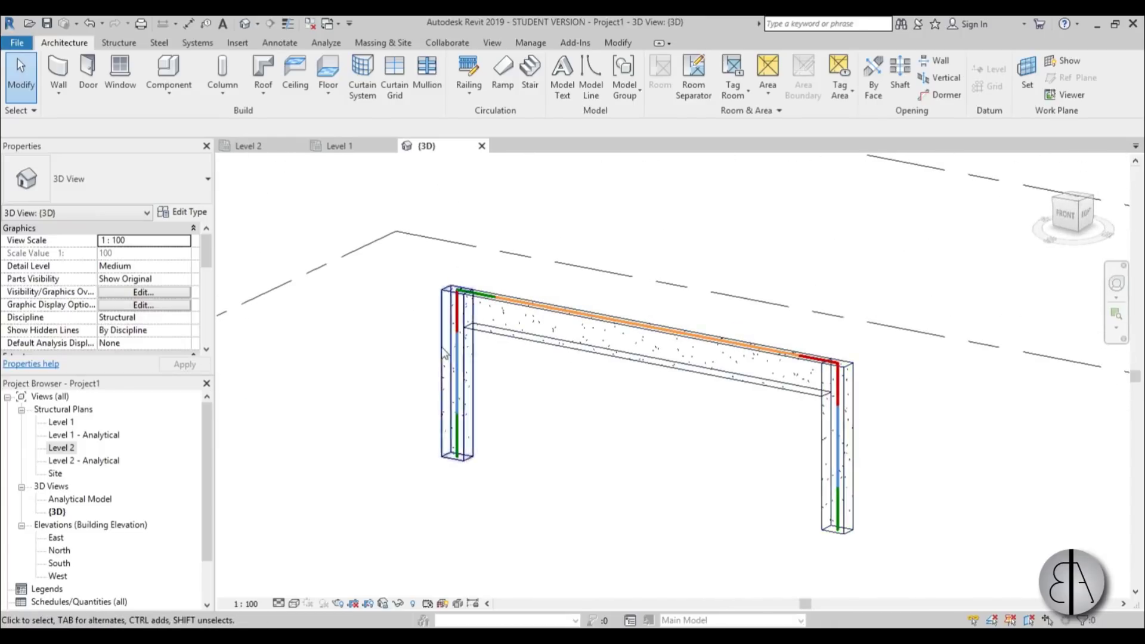
pyautogui.keyDown('shift'); pyautogui.moveTo(755, 462); pyautogui.dragTo(659, 454, button='middle'); pyautogui.keyUp('shift')
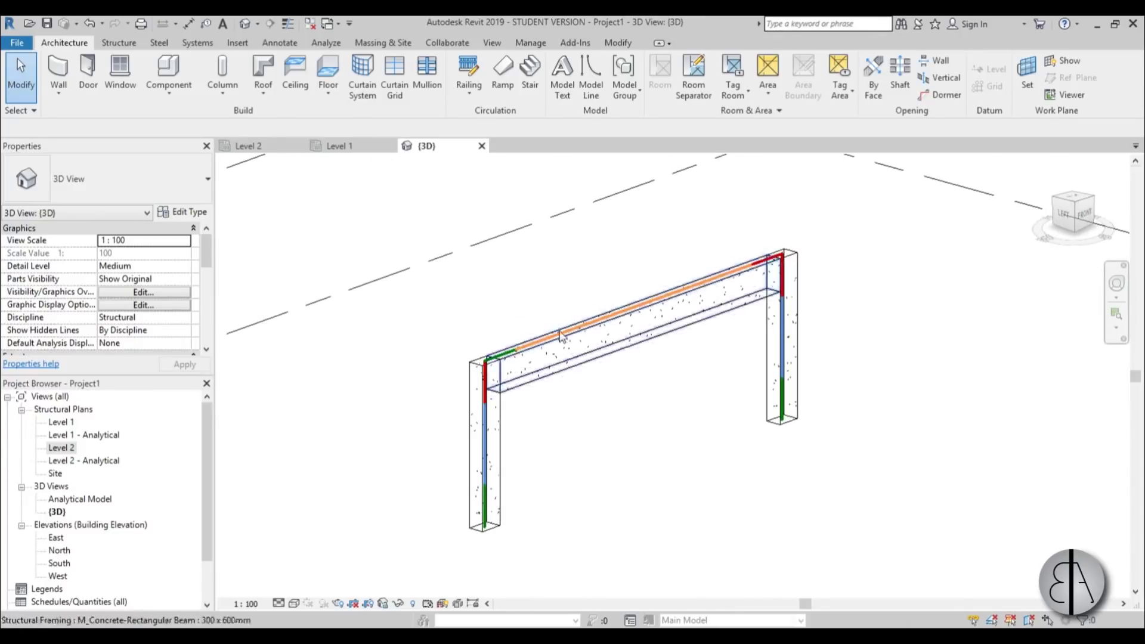
pyautogui.keyDown('shift'); pyautogui.moveTo(664, 409); pyautogui.dragTo(616, 452, button='middle'); pyautogui.keyUp('shift')
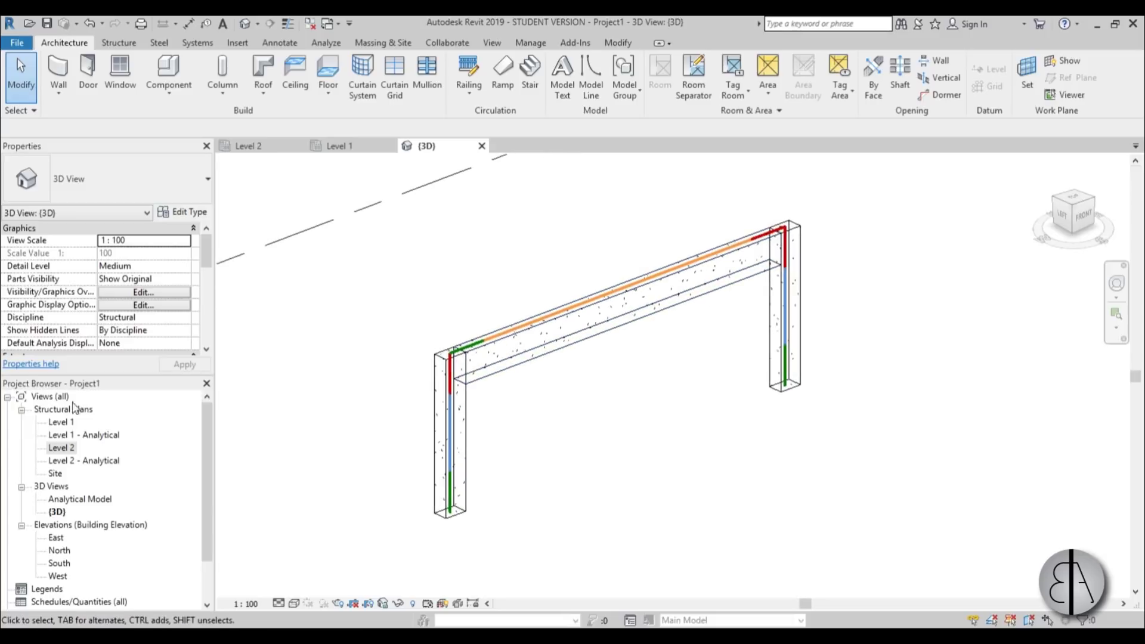
# Step: In the Level 1 plan, draw a section across the beam and open Section 1
pyautogui.doubleClick(63, 422)
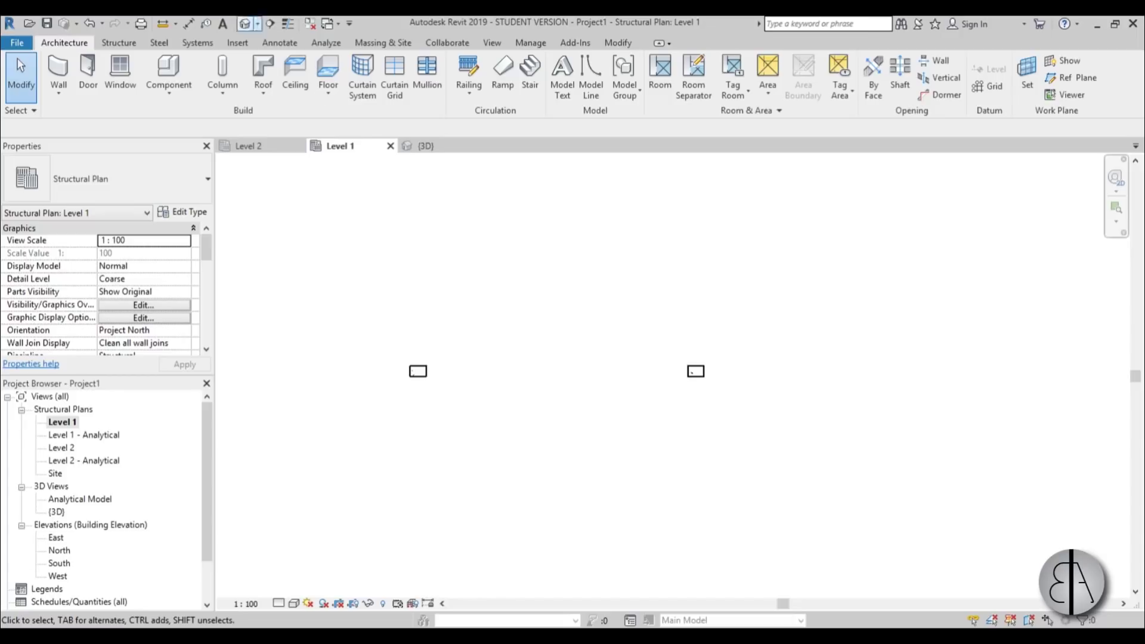
pyautogui.click(269, 23)
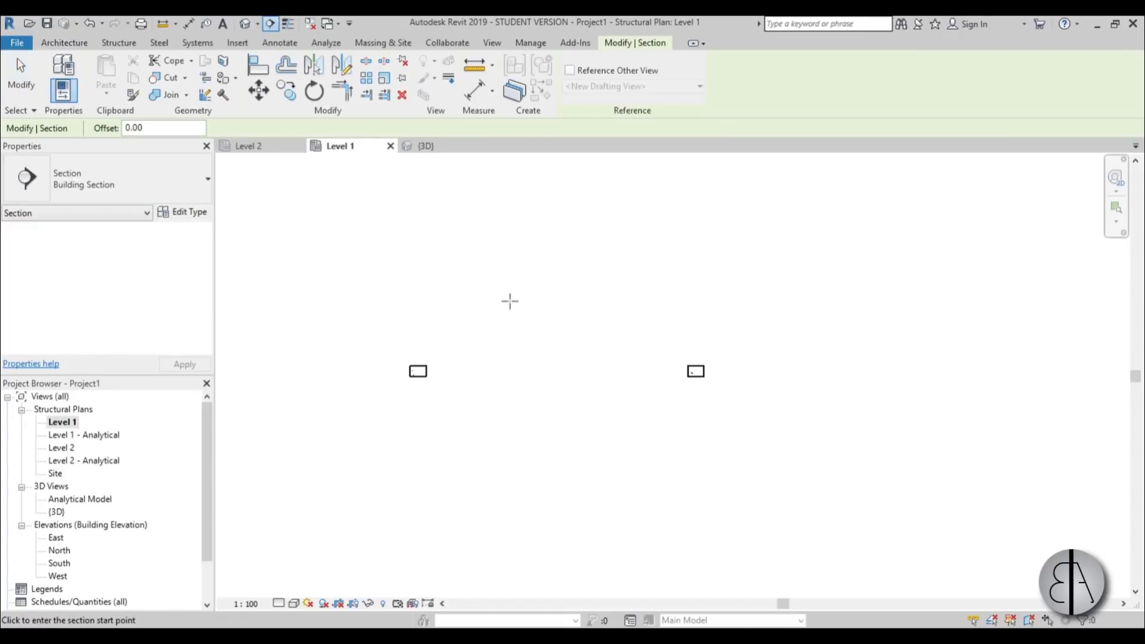
pyautogui.click(510, 300)
pyautogui.click(510, 457)
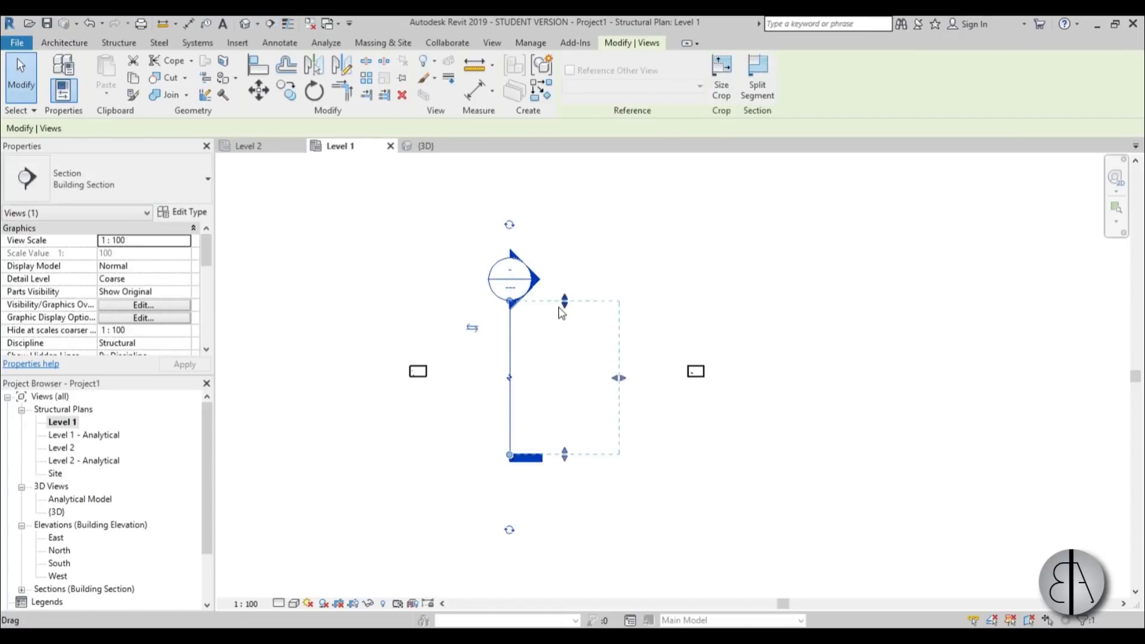
pyautogui.doubleClick(541, 282)
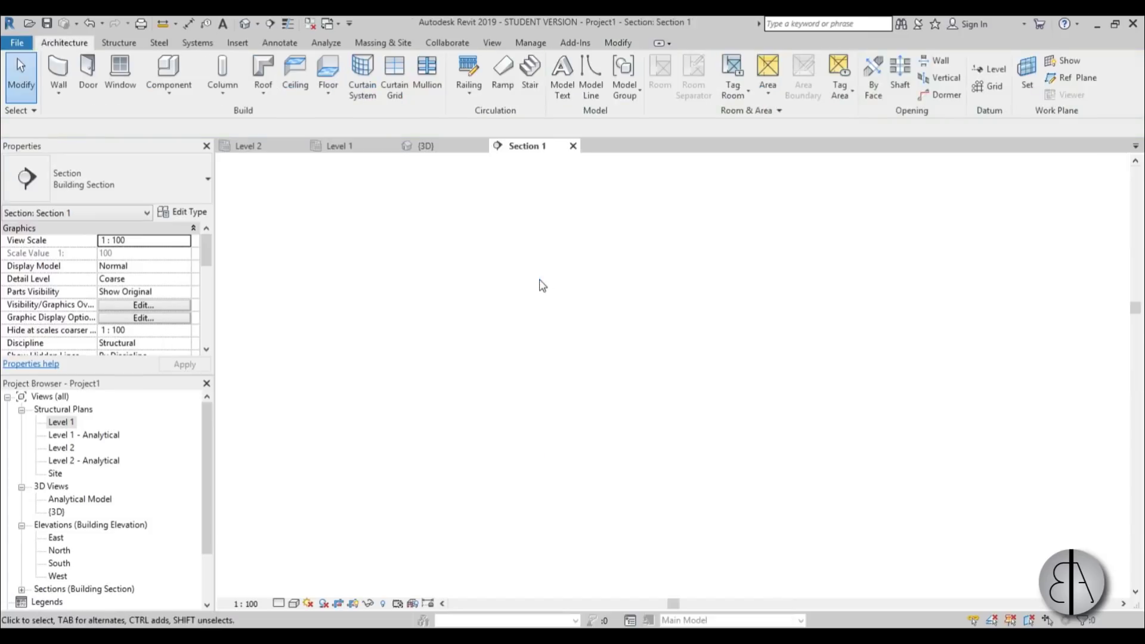
# Step: Set the Section 1 view scale to 1:25 and center the beam cross-section
pyautogui.scroll(6, 622, 292)
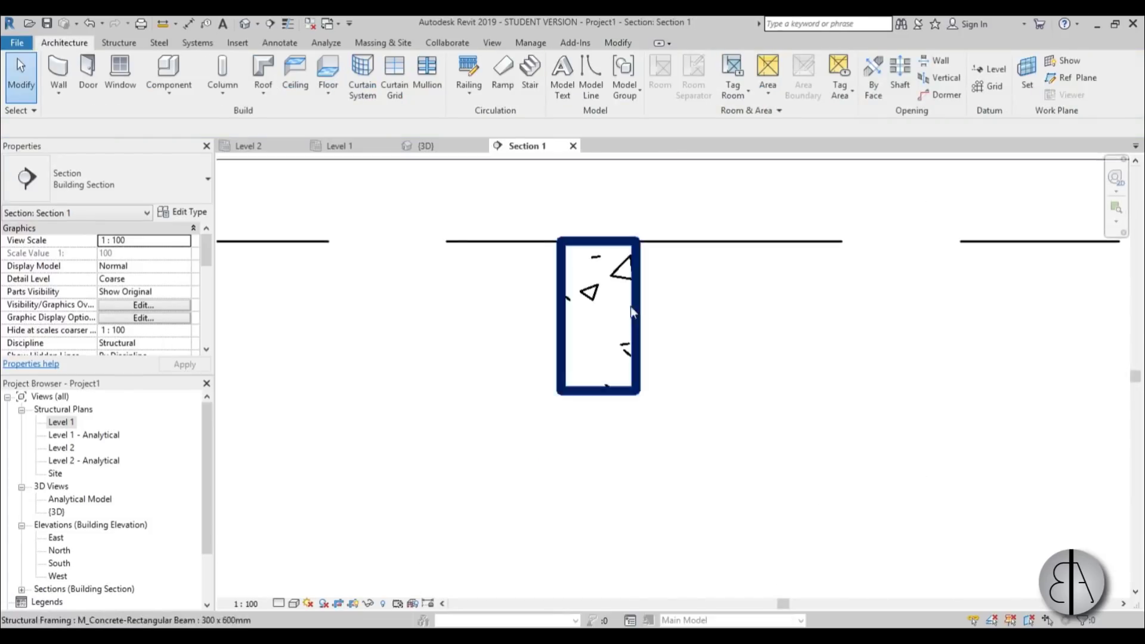
pyautogui.click(246, 603)
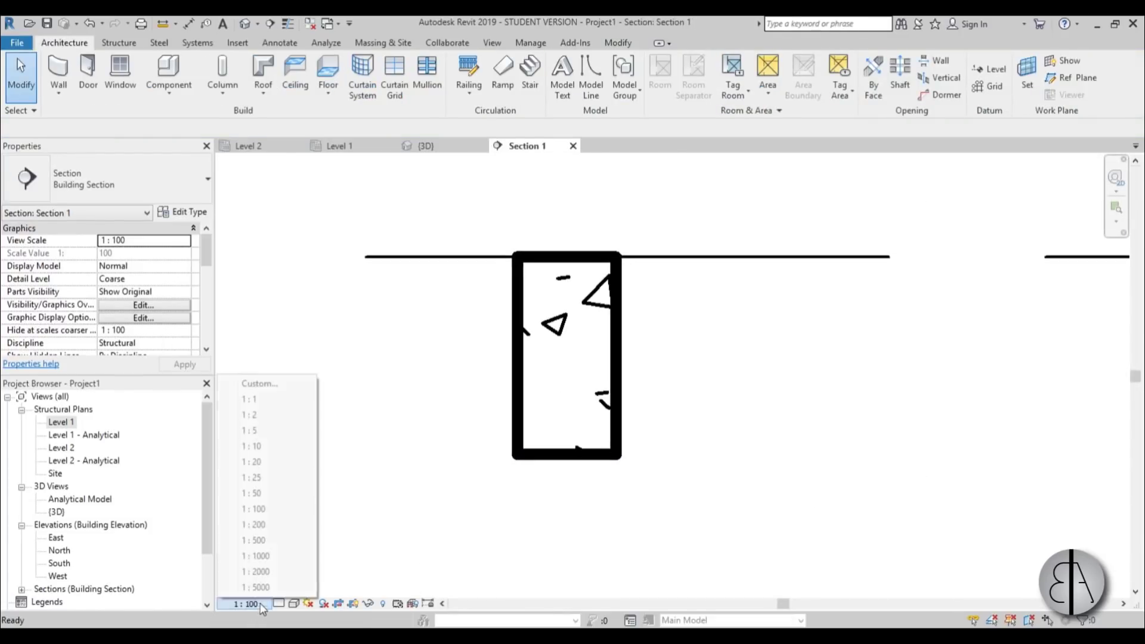
pyautogui.click(270, 496)
pyautogui.scroll(2, 626, 363)
pyautogui.moveTo(626, 364); pyautogui.dragTo(601, 364, button='middle')
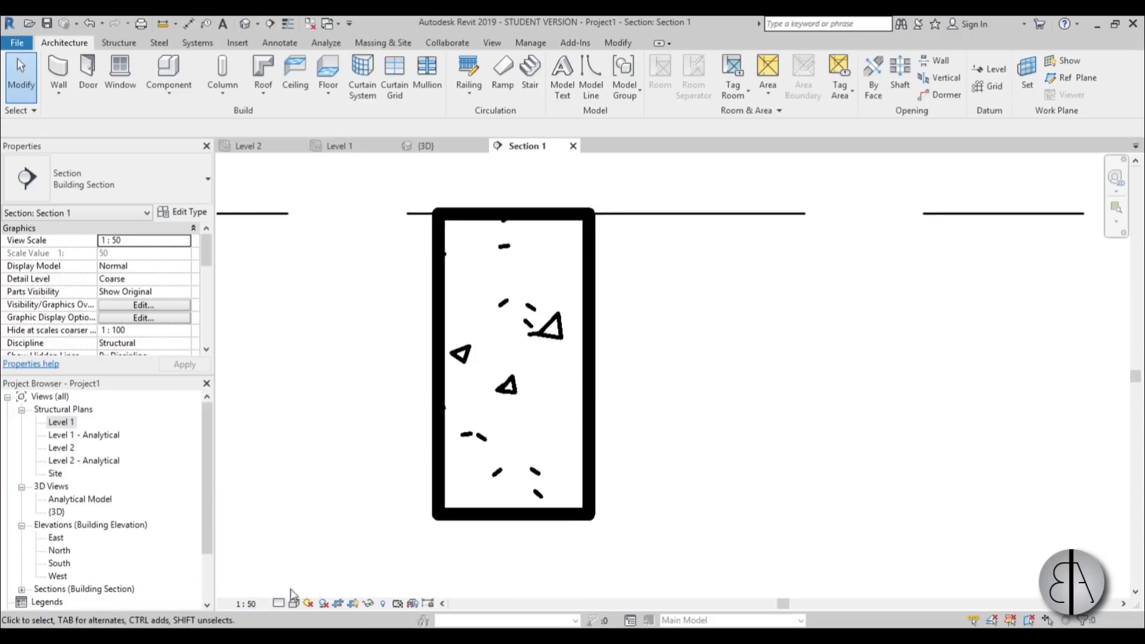
pyautogui.click(246, 604)
pyautogui.click(257, 477)
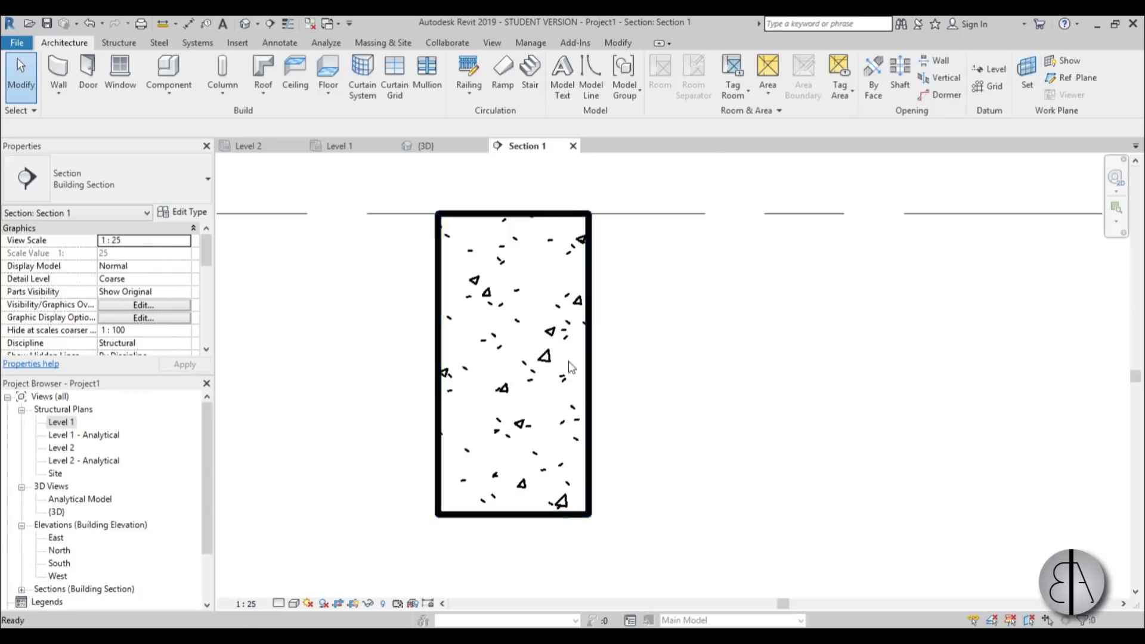
pyautogui.scroll(2, 537, 401)
pyautogui.moveTo(537, 402); pyautogui.dragTo(527, 363, button='middle')
pyautogui.scroll(-1, 525, 366)
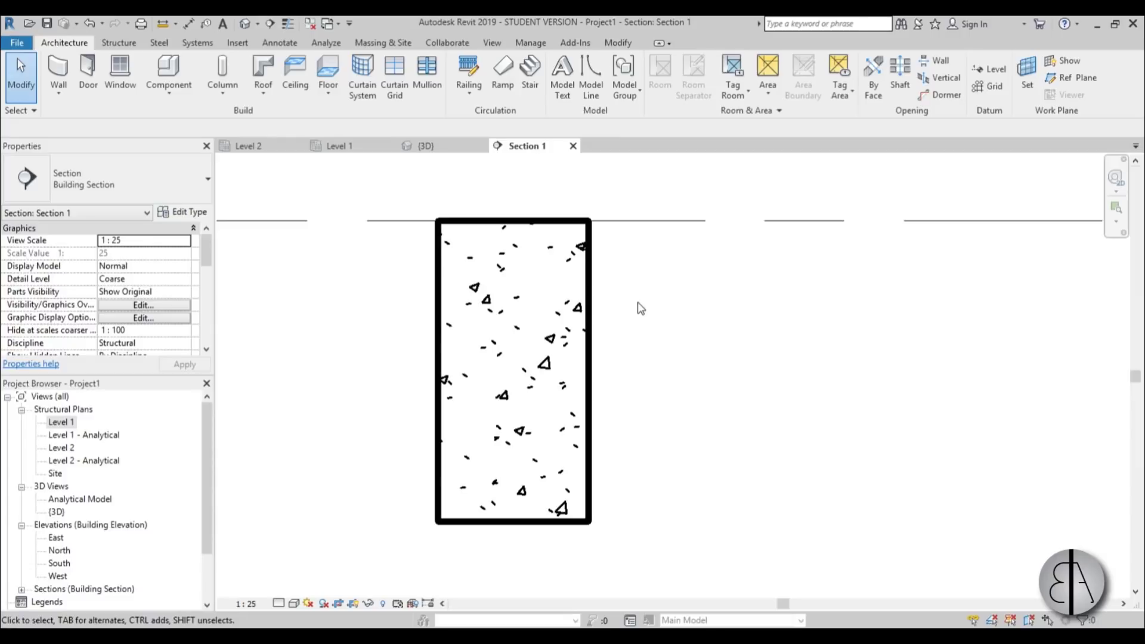
# Step: Switch the ribbon to the Structure tab above Section 1
pyautogui.click(123, 47)
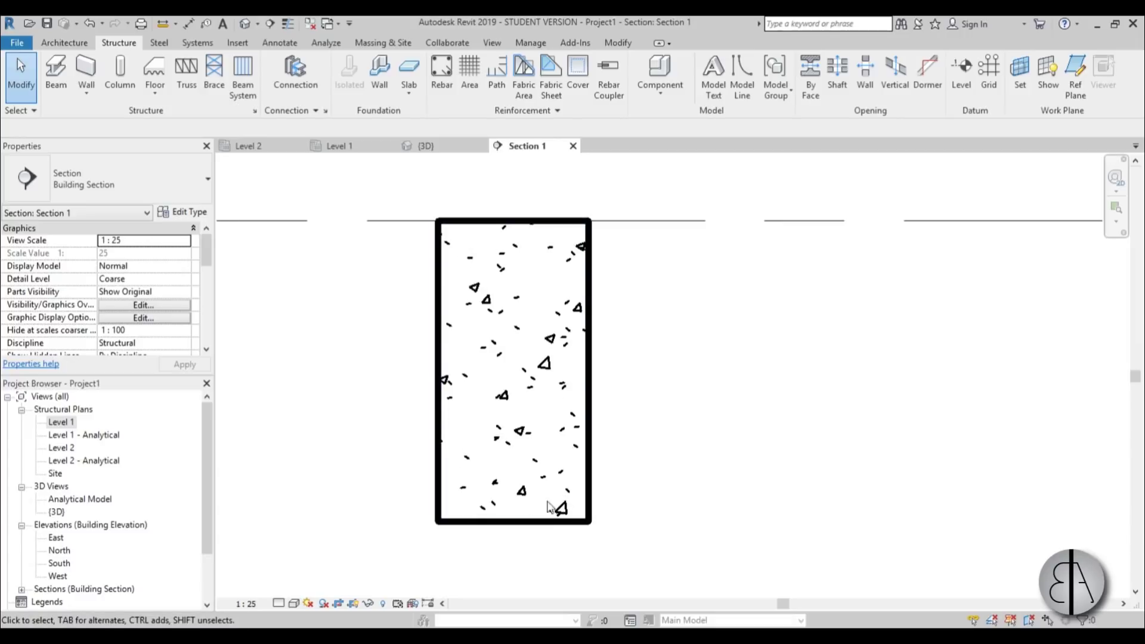
# Step: Start Edit Rebar Cover and bring the beam cross-section into view
pyautogui.click(583, 86)
pyautogui.scroll(1, 587, 301)
pyautogui.moveTo(631, 314); pyautogui.dragTo(649, 311, button='middle')
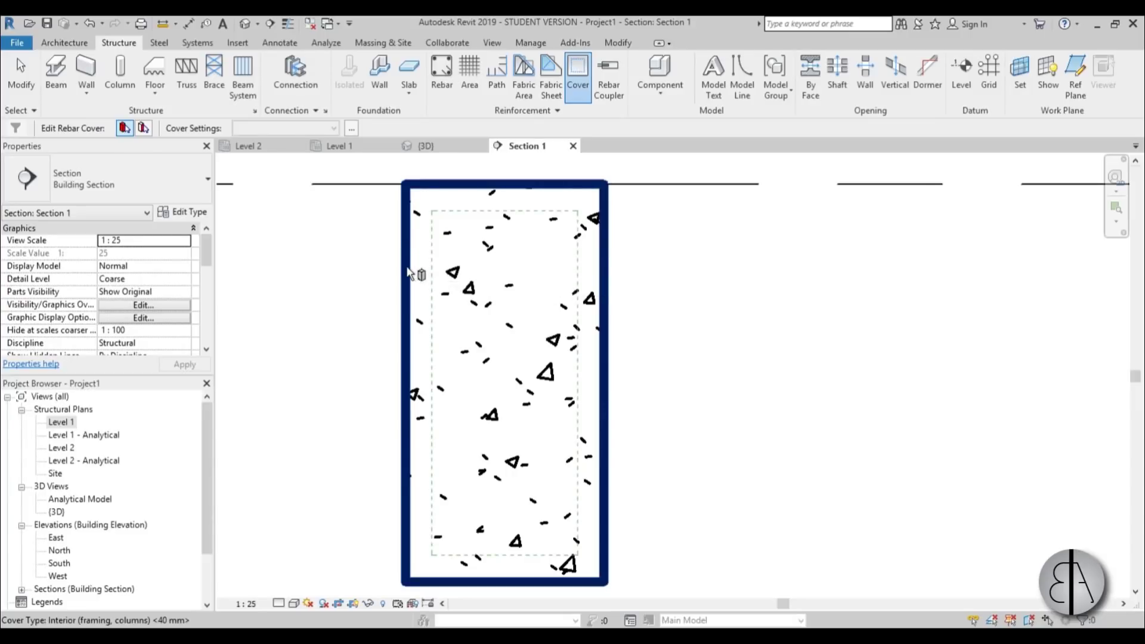
pyautogui.moveTo(510, 275); pyautogui.dragTo(511, 273, button='middle')
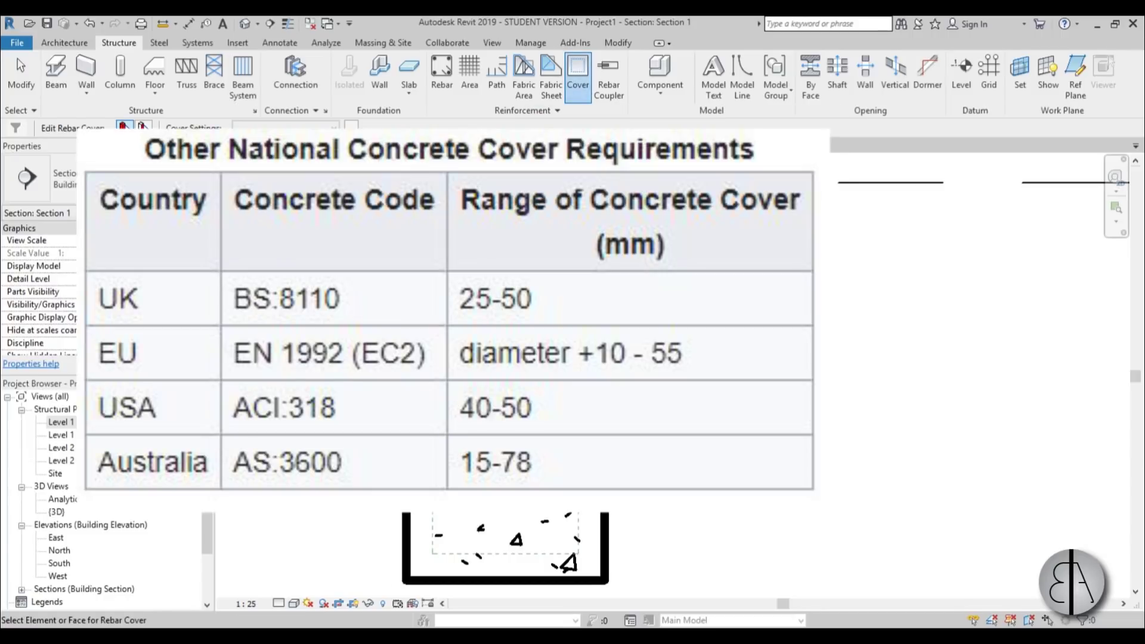
# Step: Try Cast against earth <75 mm>, then Interior (shells) 19M to 57M cover on the whole beam
pyautogui.moveTo(507, 358); pyautogui.dragTo(491, 355, button='middle')
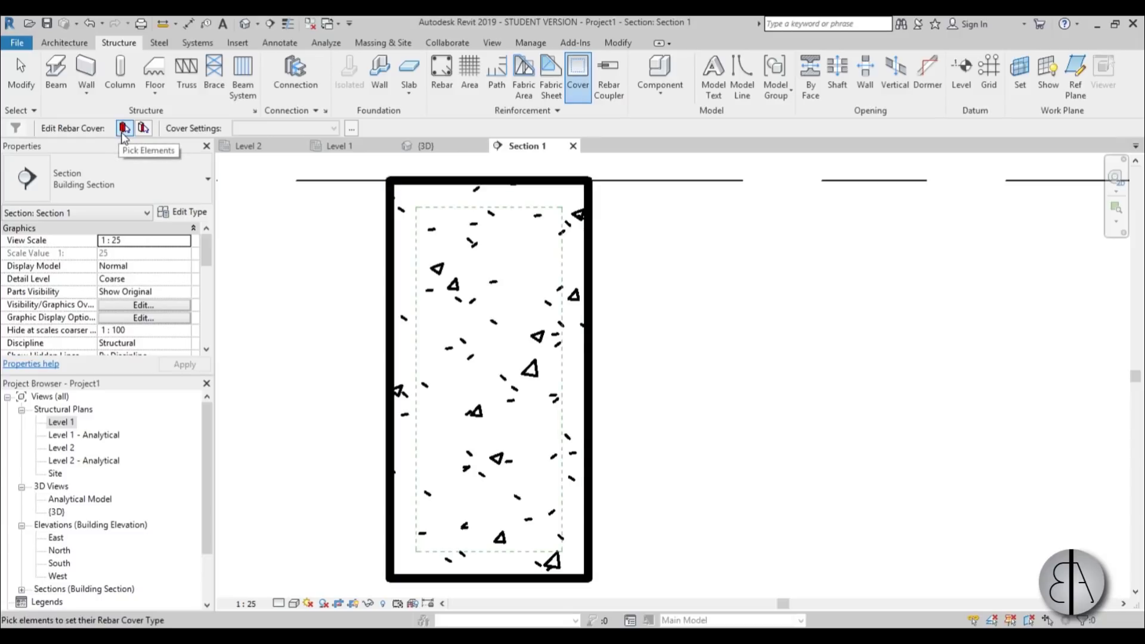
pyautogui.click(388, 254)
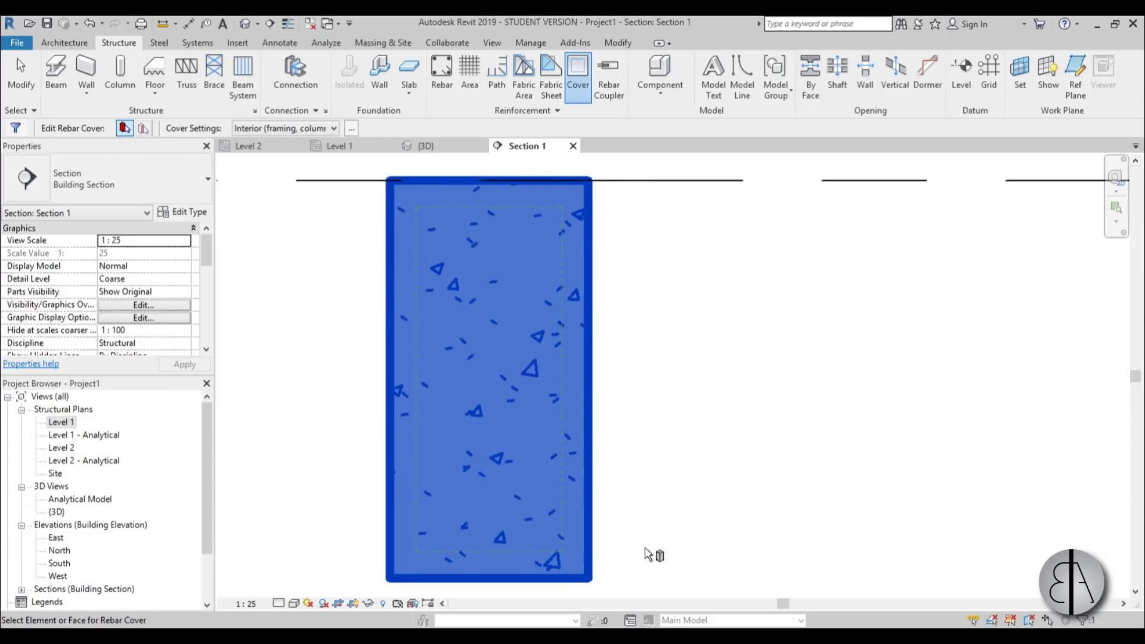
pyautogui.click(266, 128)
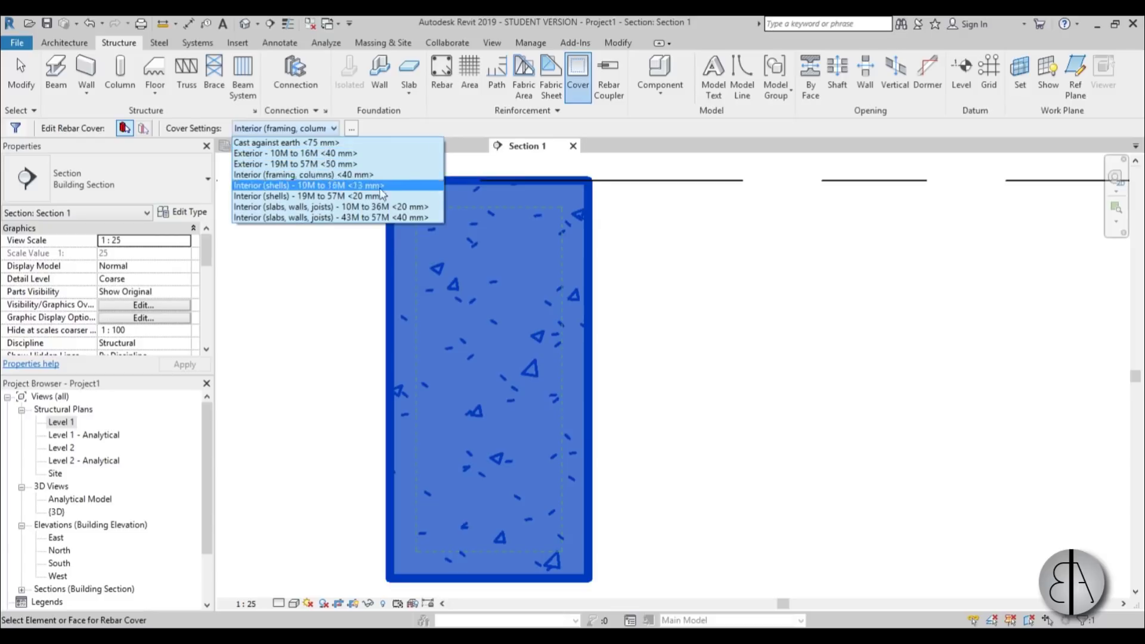
pyautogui.click(286, 144)
pyautogui.click(337, 340)
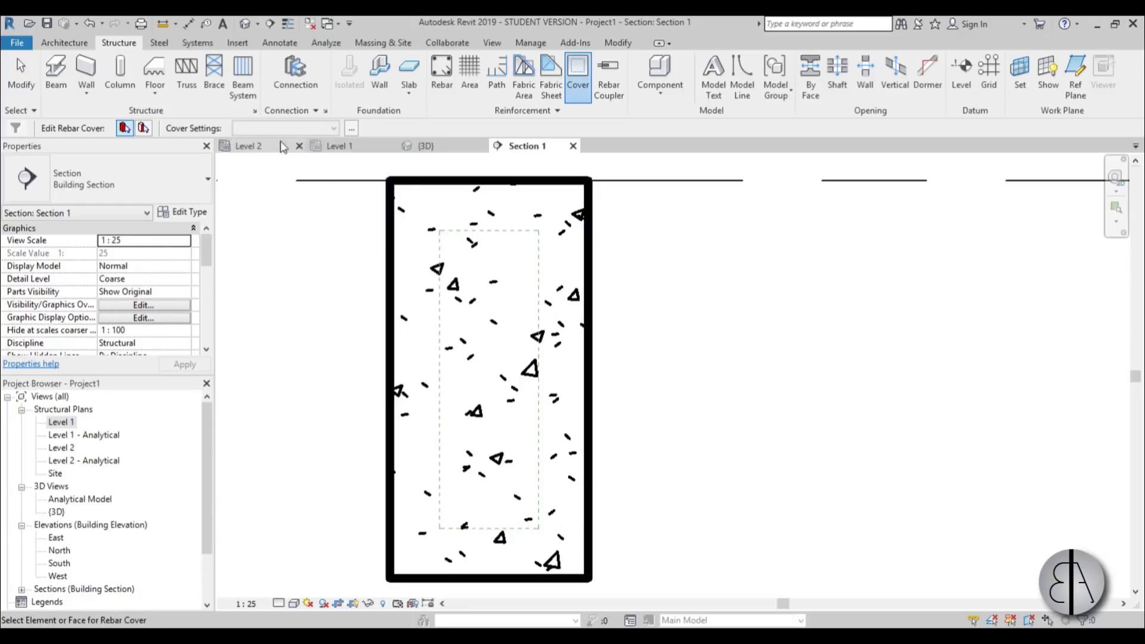
pyautogui.click(401, 209)
pyautogui.click(288, 128)
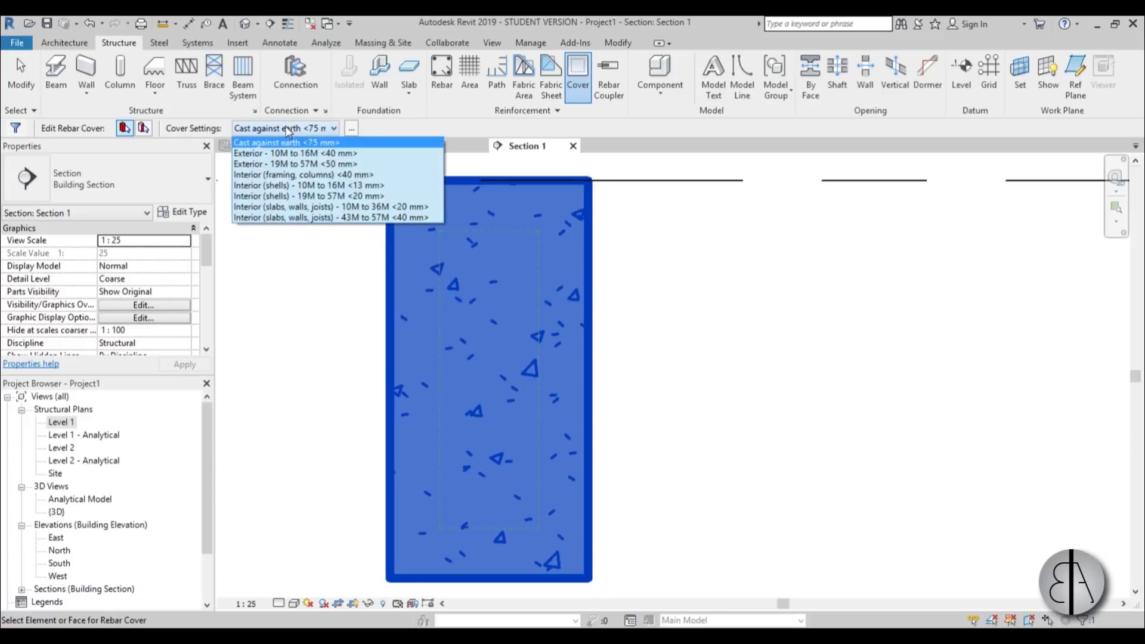
pyautogui.click(292, 196)
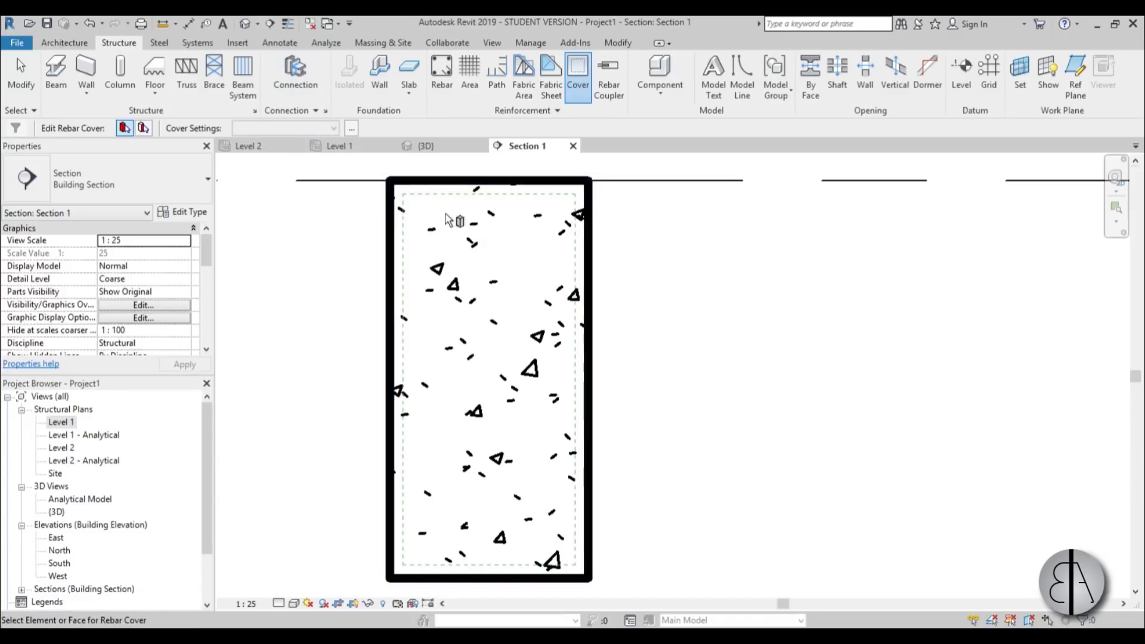
# Step: Set the whole beam's cover to Exterior - 10M to 16M <40 mm>
pyautogui.click(396, 225)
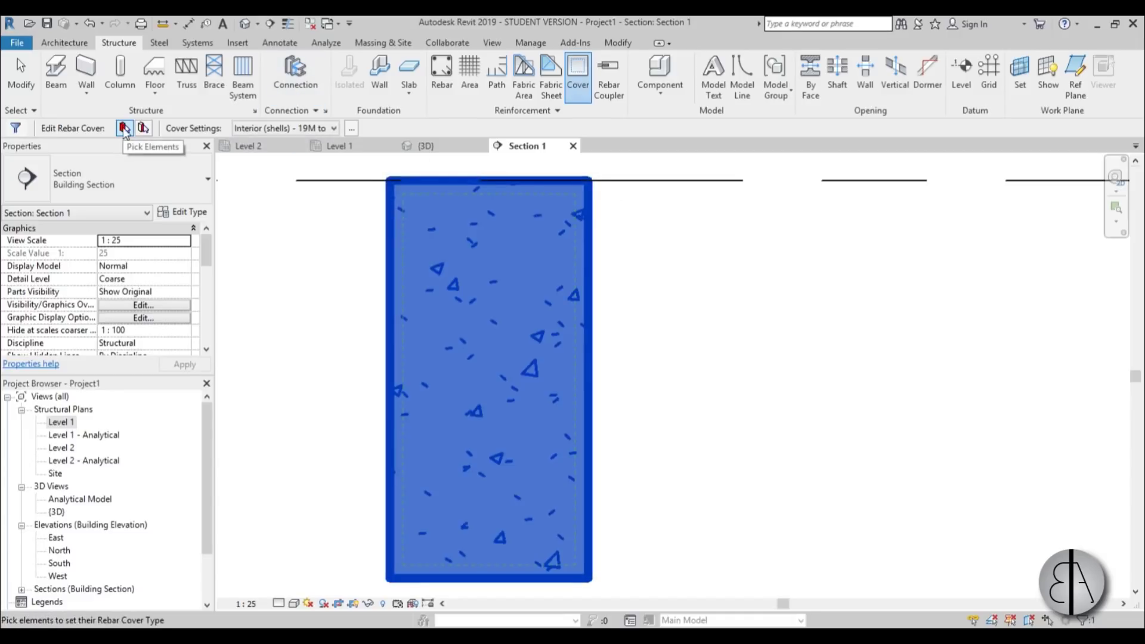
pyautogui.click(289, 126)
pyautogui.click(302, 154)
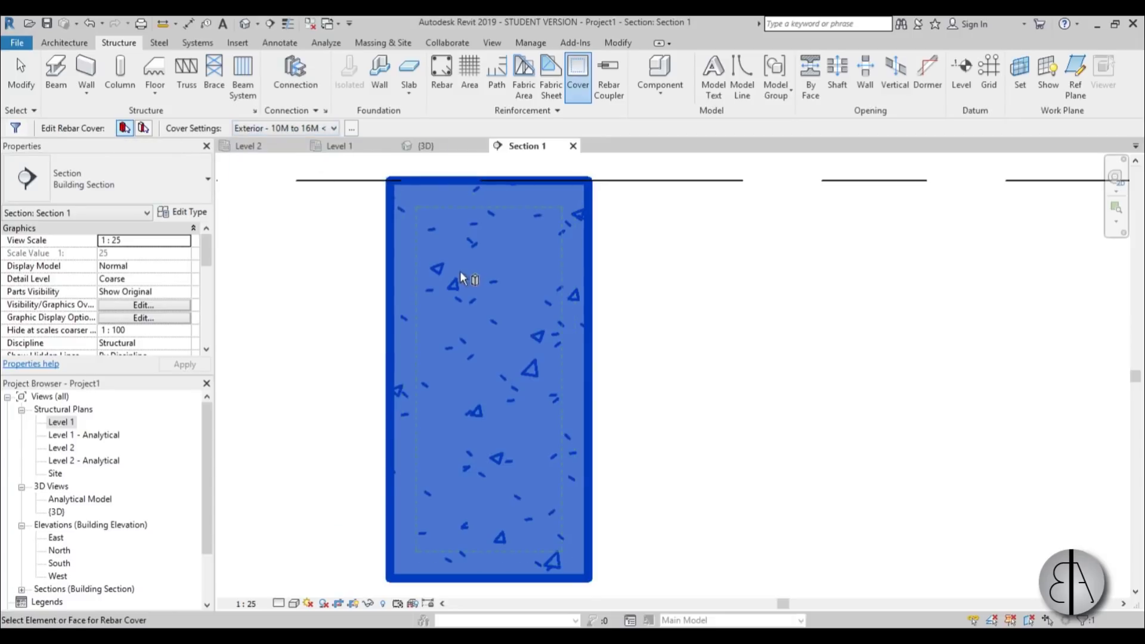
pyautogui.click(353, 281)
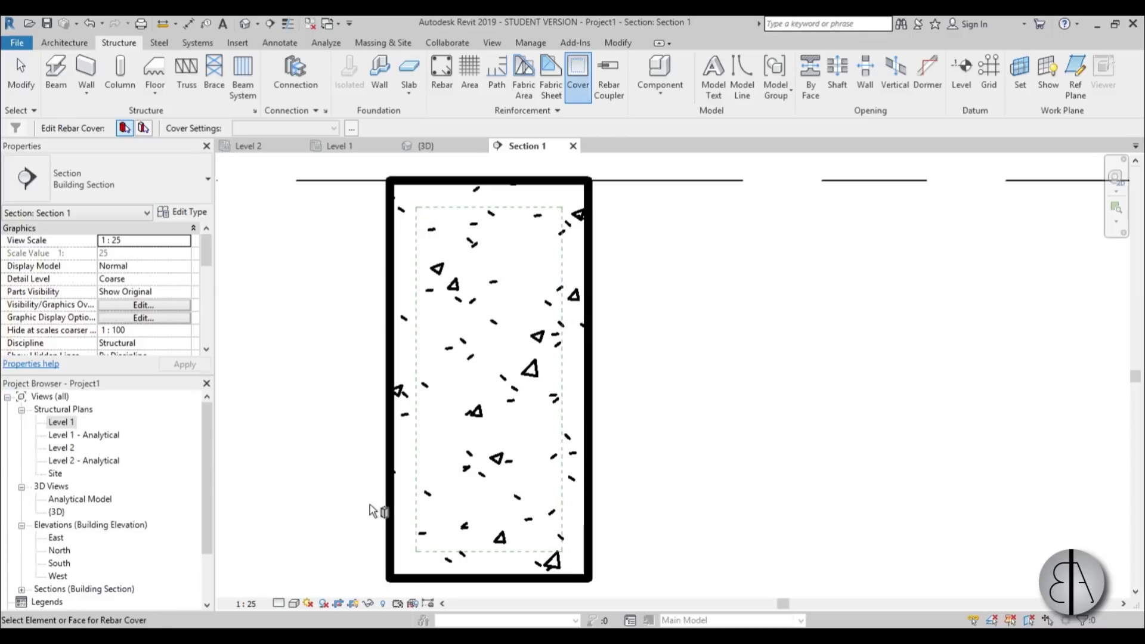
# Step: Using Pick Faces, give the bottom face Interior (shells) - 19M to 57M <20 mm> cover
pyautogui.click(143, 133)
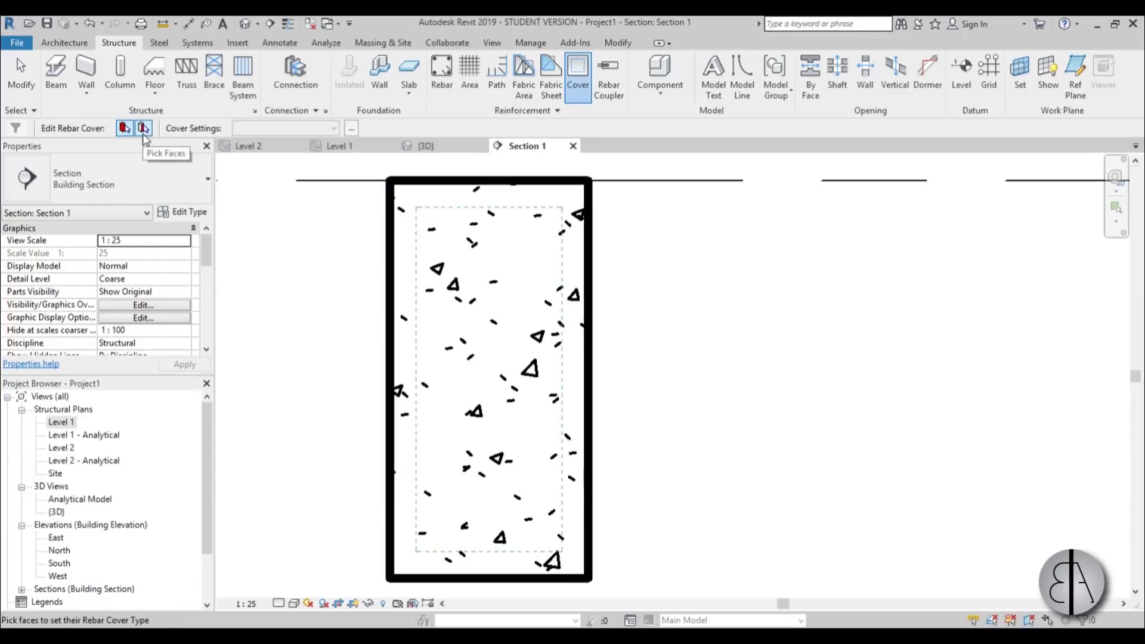
pyautogui.click(468, 577)
pyautogui.click(291, 132)
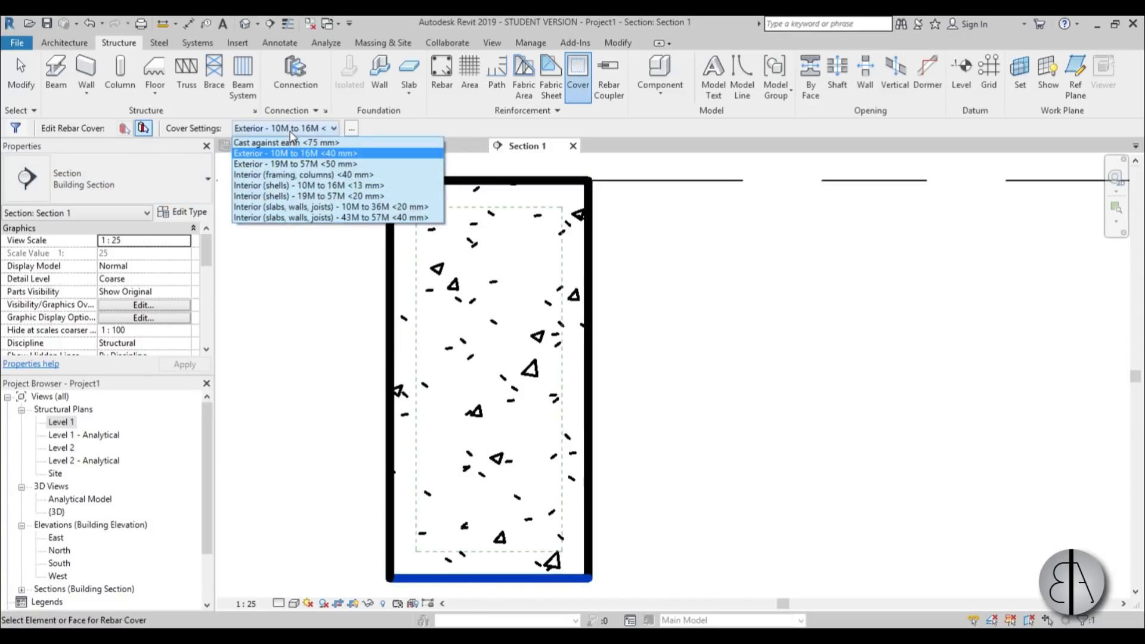
pyautogui.click(301, 196)
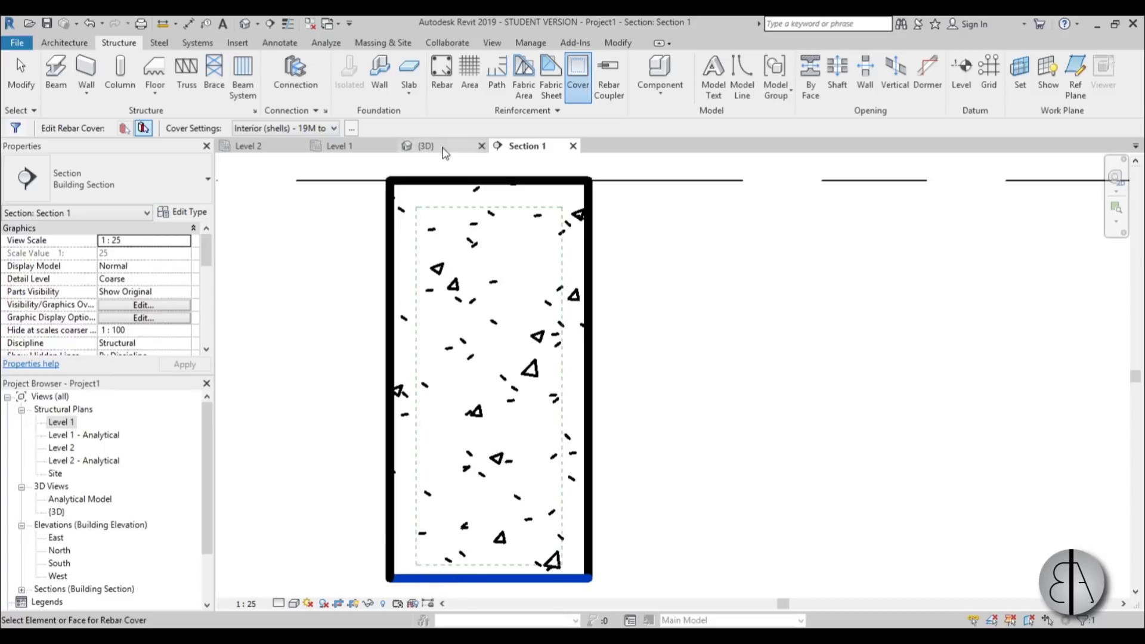
# Step: Give the top face Cast against earth <75 mm> cover, verify it, and exit cover editing
pyautogui.click(474, 178)
pyautogui.click(280, 128)
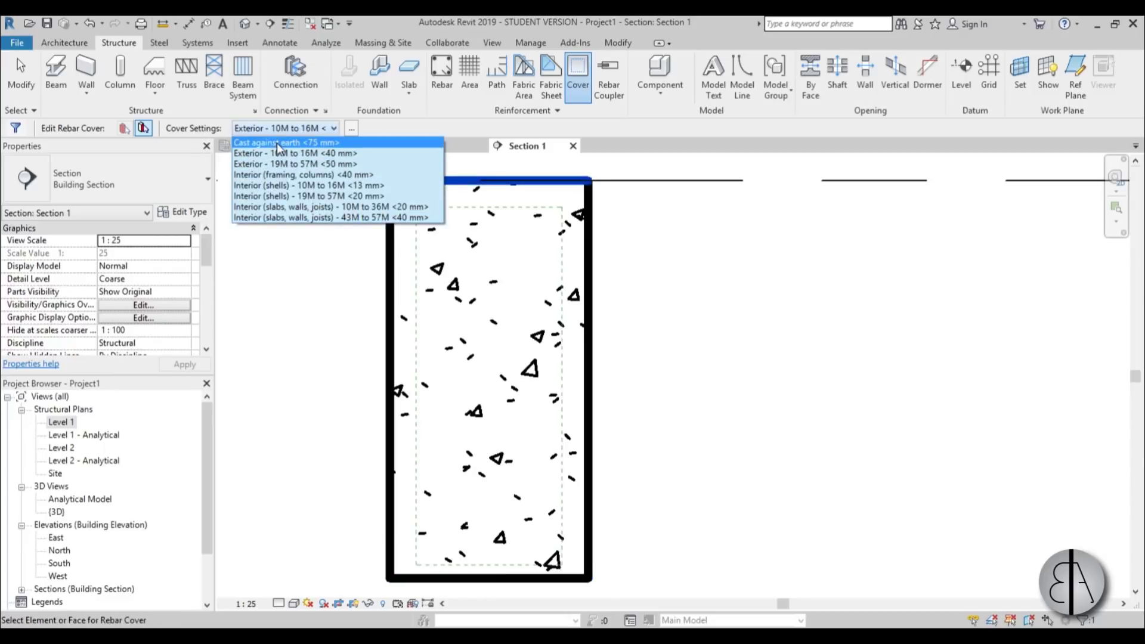
pyautogui.click(277, 142)
pyautogui.click(641, 296)
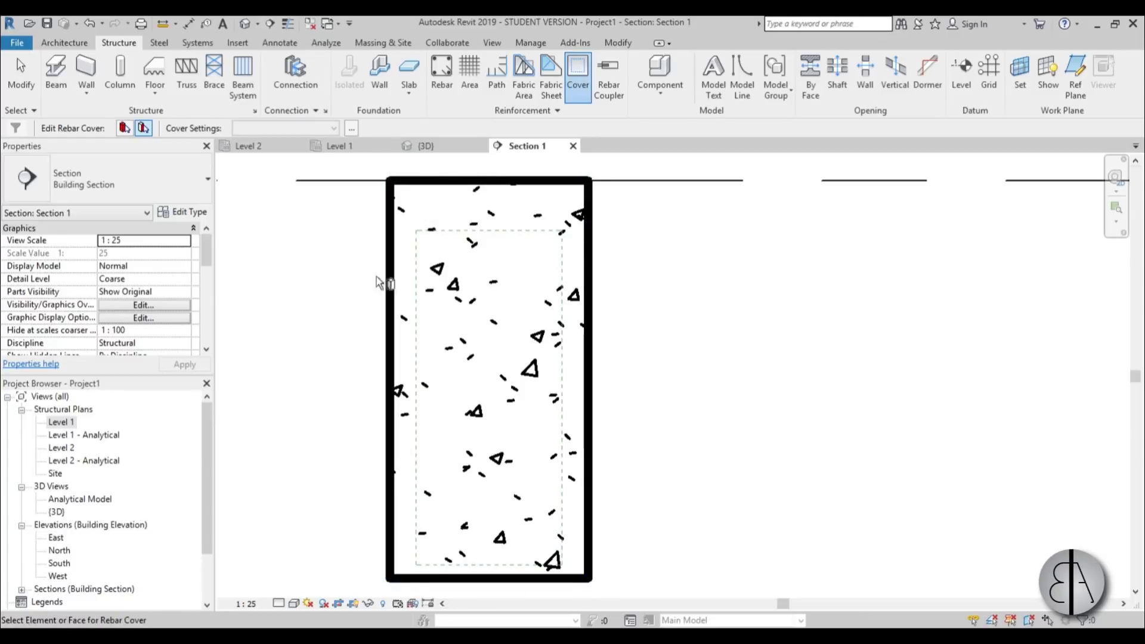
pyautogui.click(450, 179)
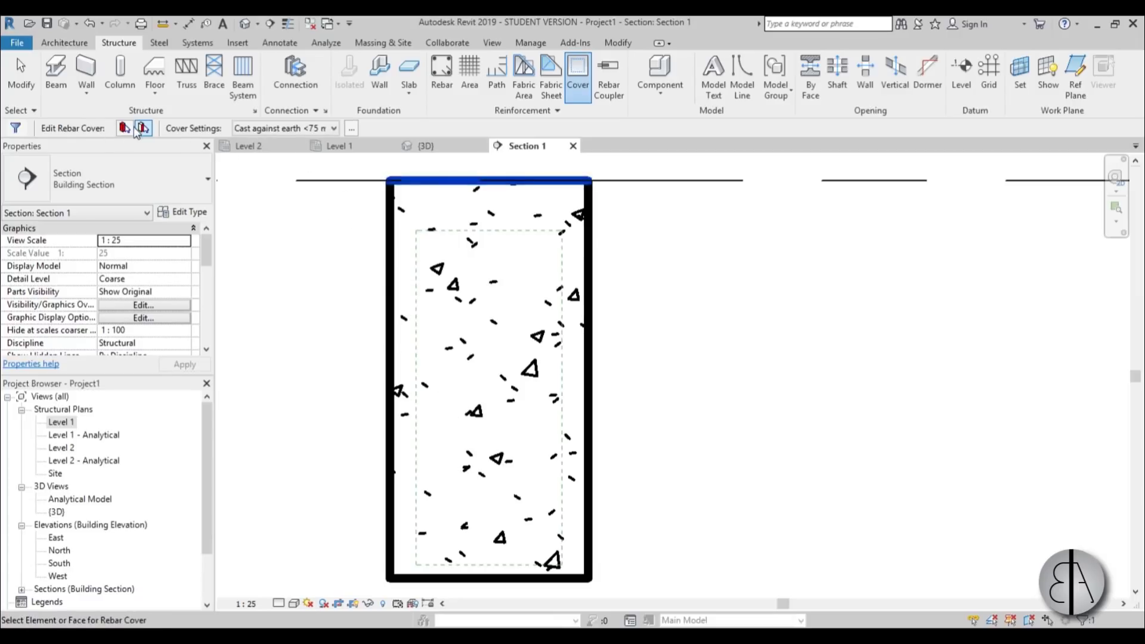
pyautogui.press('Escape')
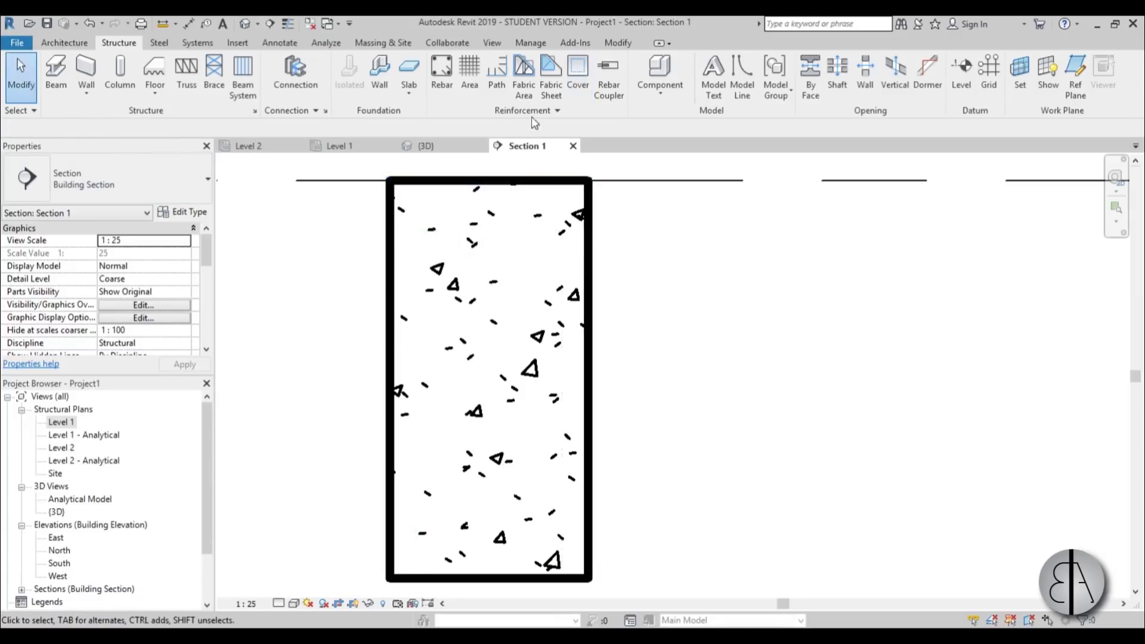
pyautogui.click(577, 75)
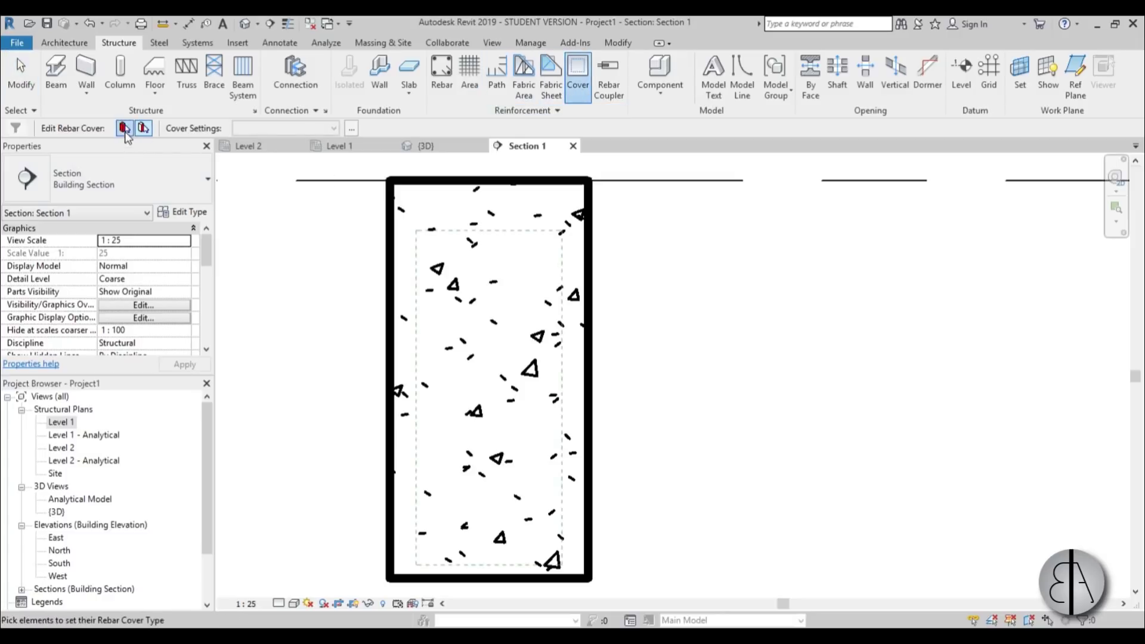
pyautogui.click(388, 237)
pyautogui.click(303, 130)
pyautogui.click(309, 146)
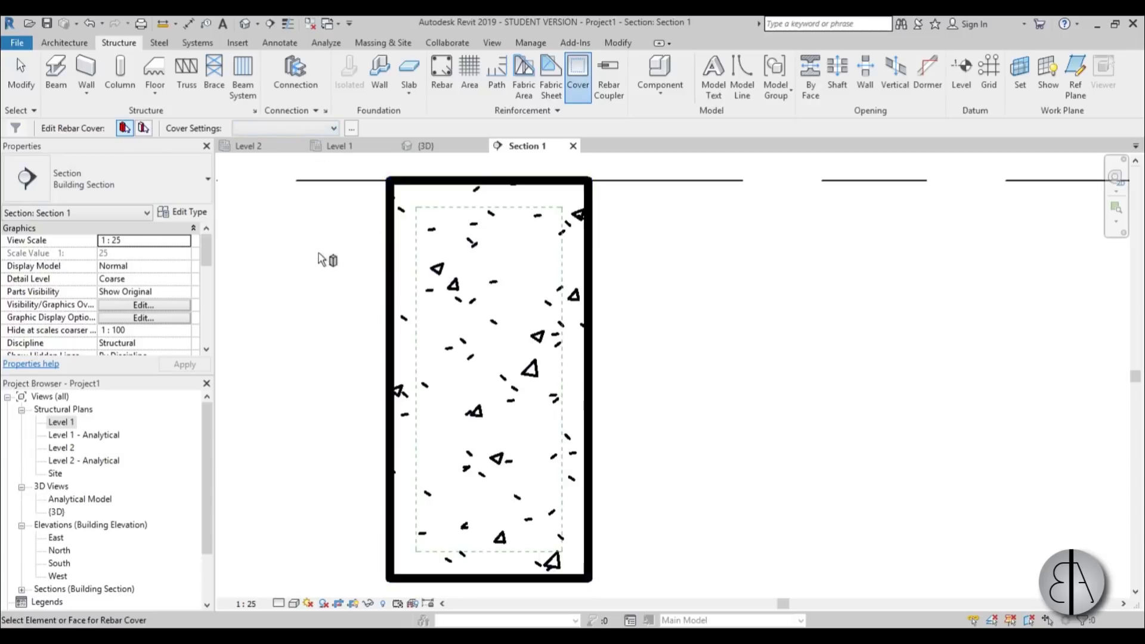
pyautogui.click(392, 216)
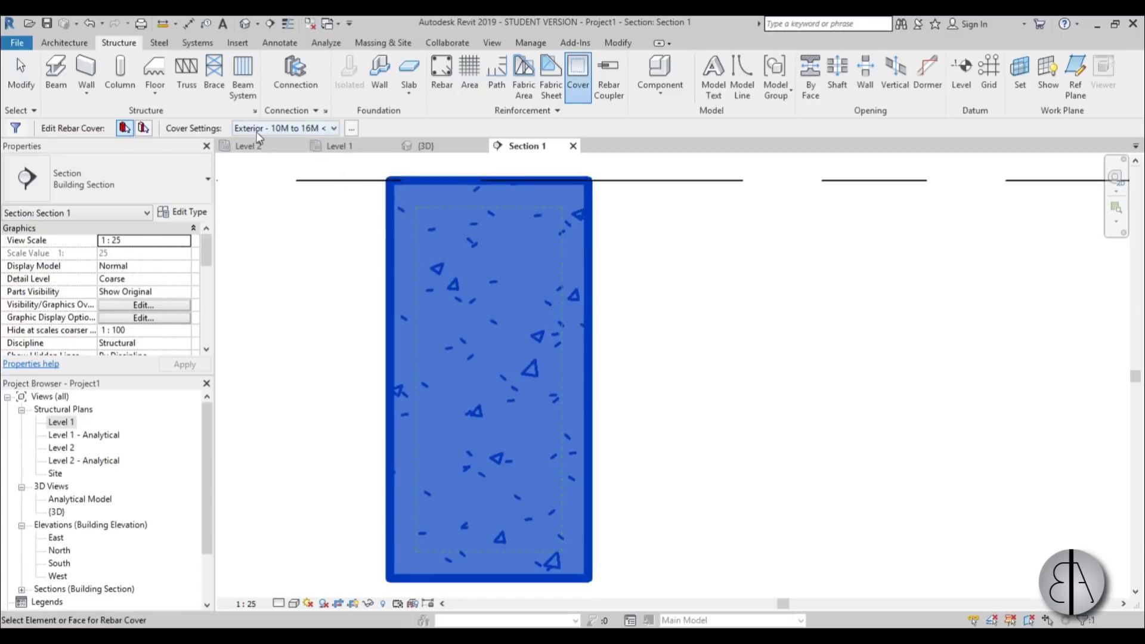
pyautogui.click(350, 128)
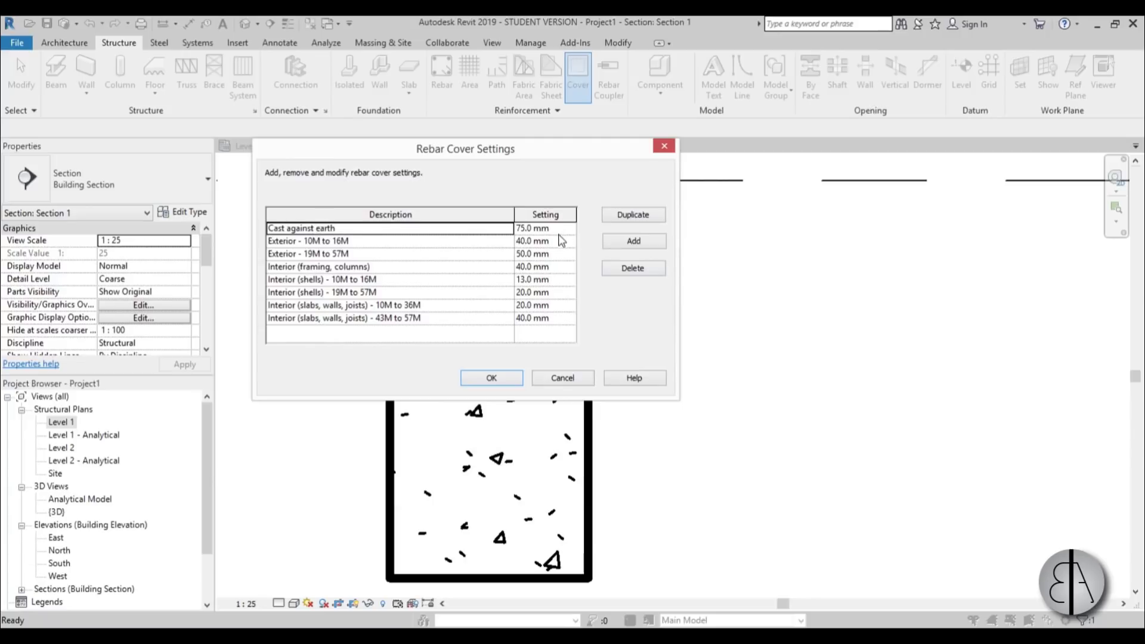
pyautogui.click(529, 241)
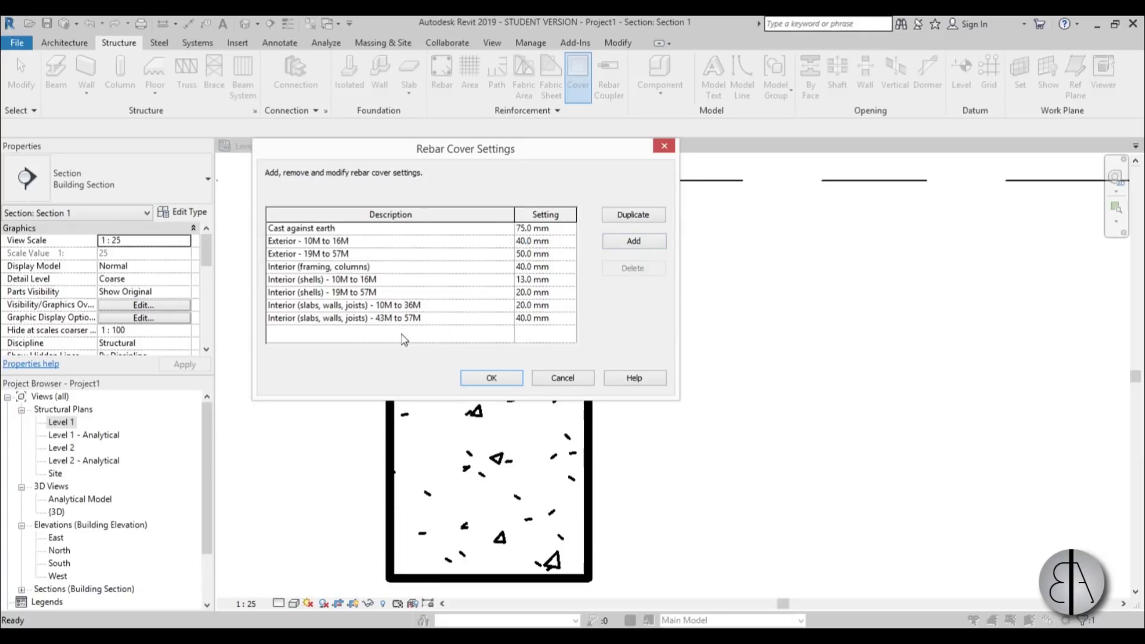
pyautogui.click(563, 378)
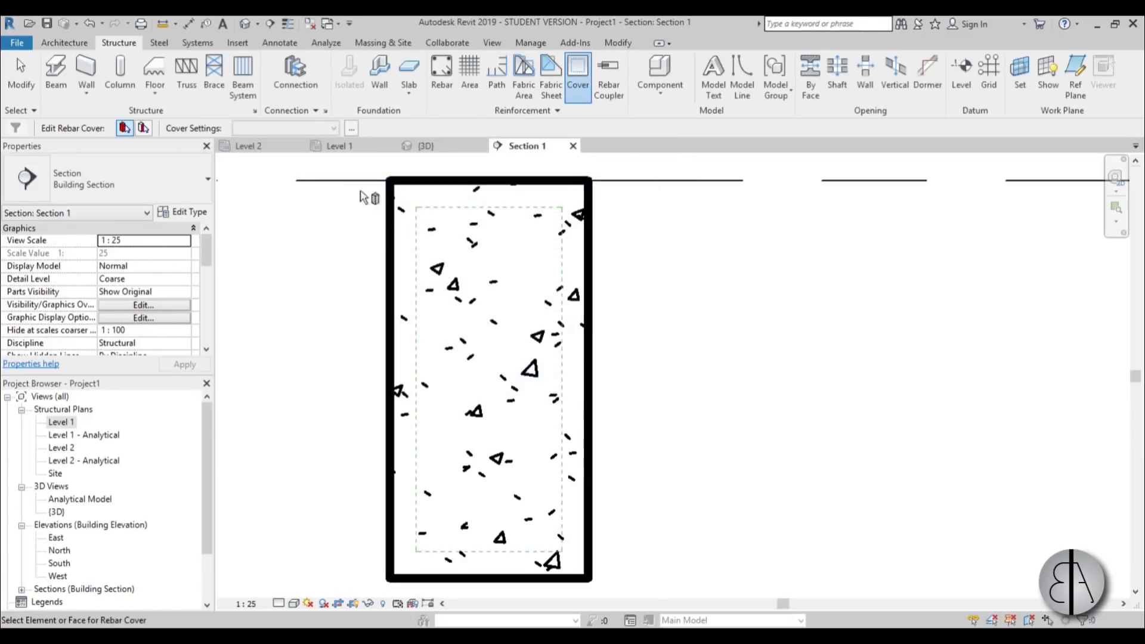
pyautogui.press('Escape')
# Step: Select the beam and widen the Properties palette so labels read fully
pyautogui.click(396, 248)
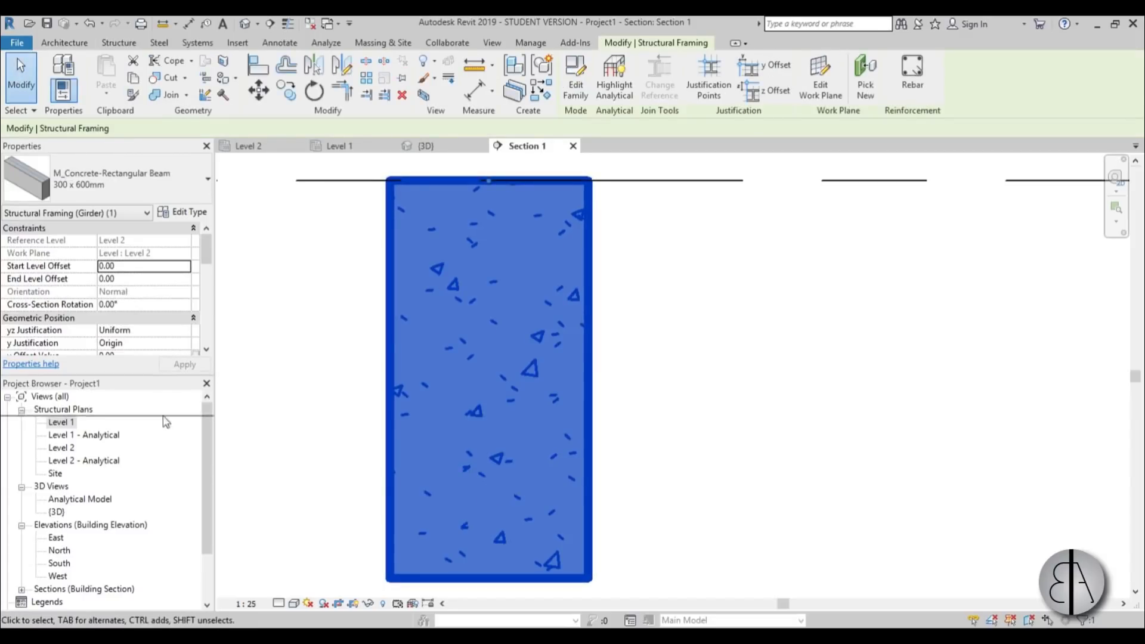
pyautogui.moveTo(176, 377); pyautogui.dragTo(176, 418)
pyautogui.moveTo(206, 268); pyautogui.dragTo(207, 335)
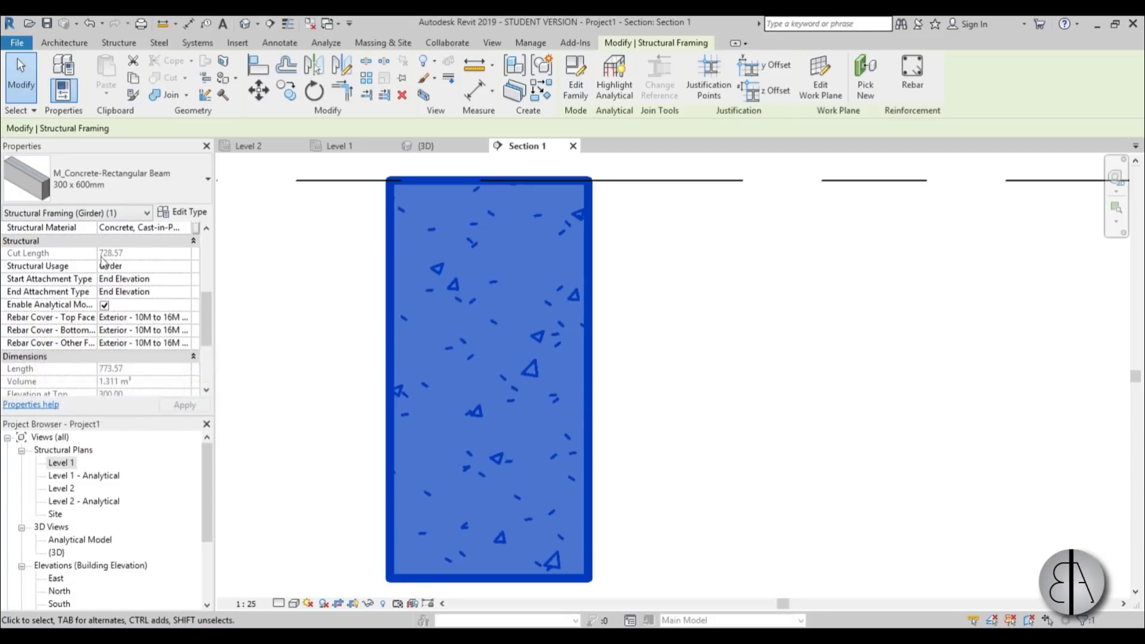
pyautogui.moveTo(101, 243); pyautogui.dragTo(122, 245)
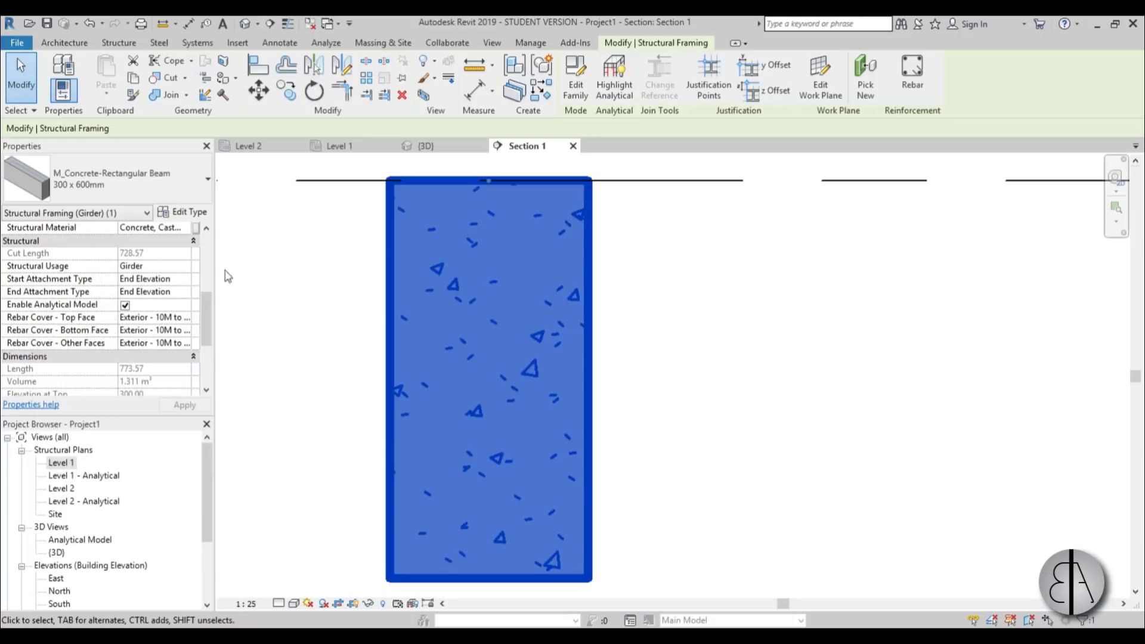
pyautogui.moveTo(214, 304); pyautogui.dragTo(244, 304)
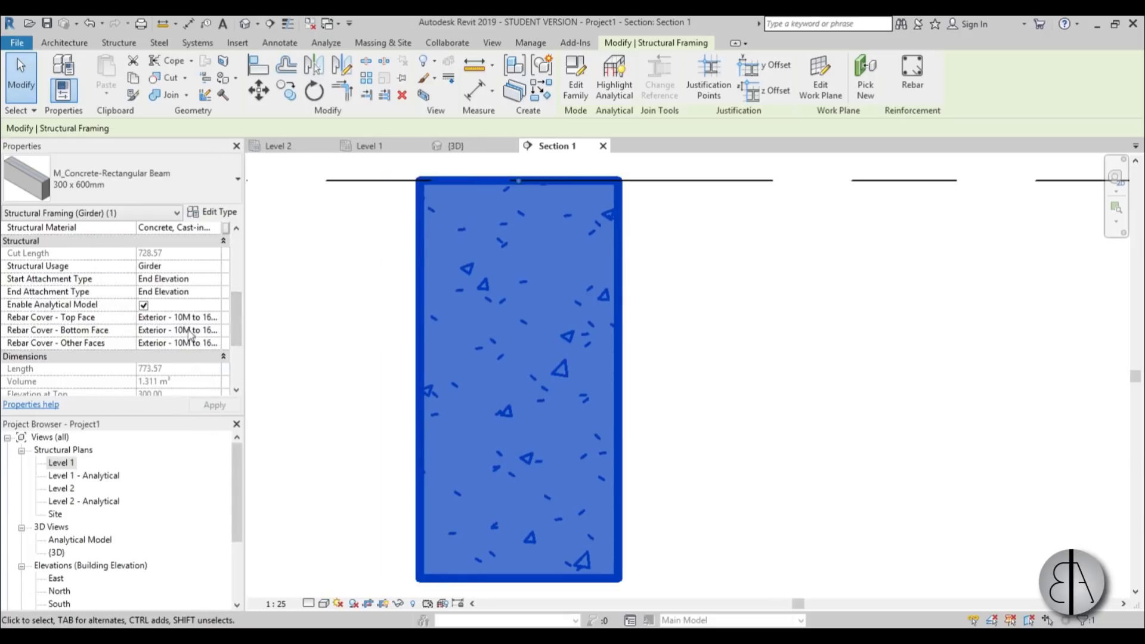
# Step: Set Rebar Cover - Top Face to Cast against earth and check the cover boundary
pyautogui.click(173, 317)
pyautogui.click(215, 318)
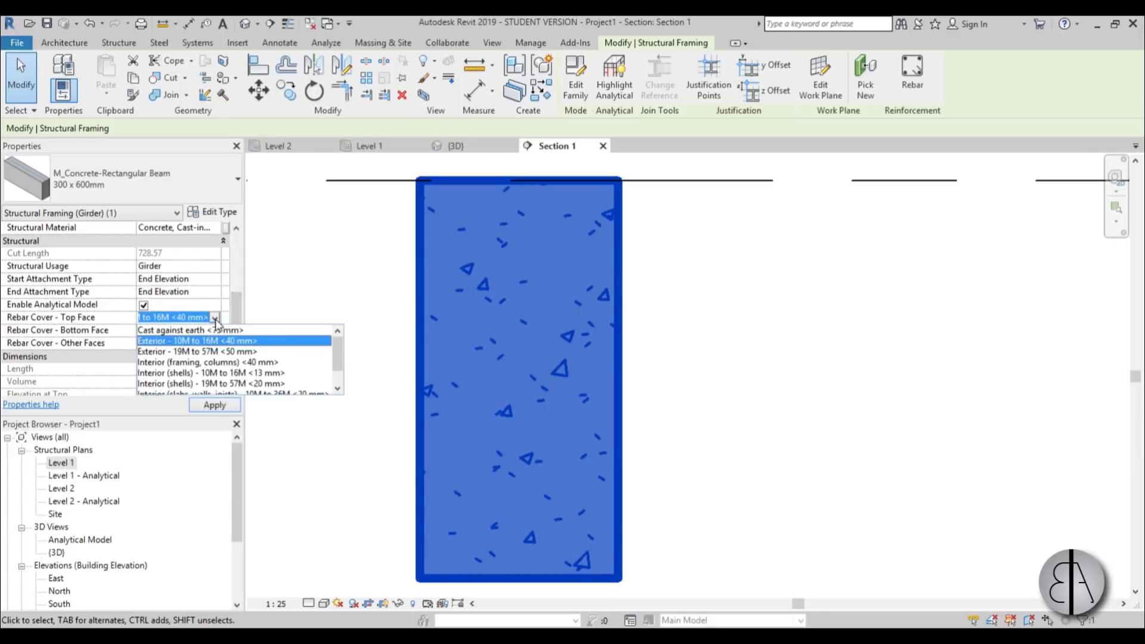
pyautogui.click(215, 318)
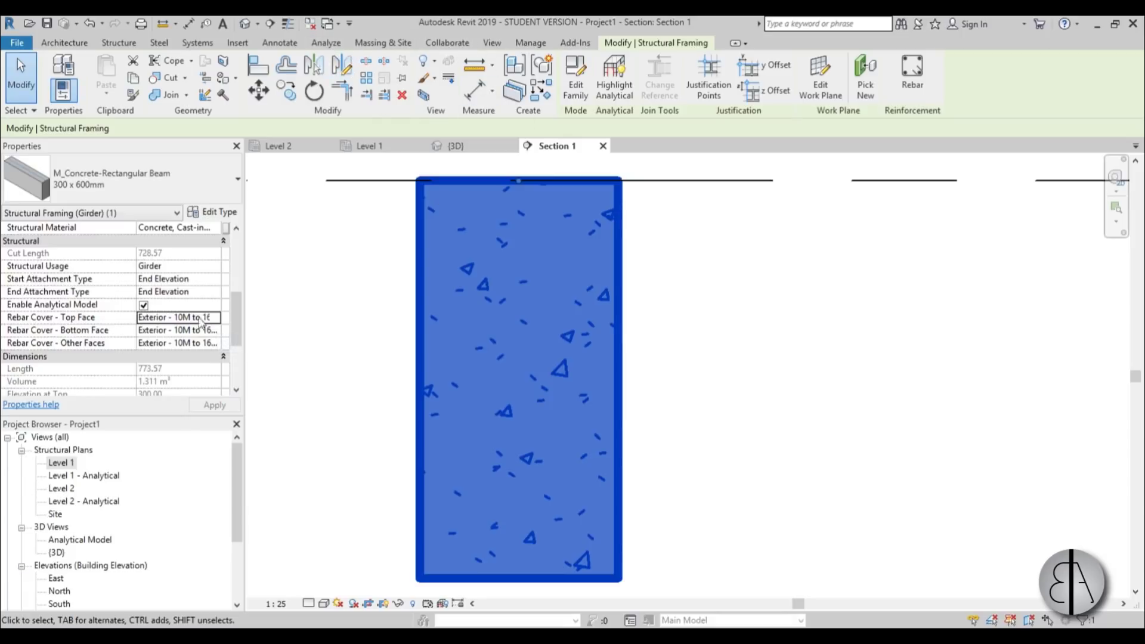
pyautogui.click(213, 319)
pyautogui.click(214, 318)
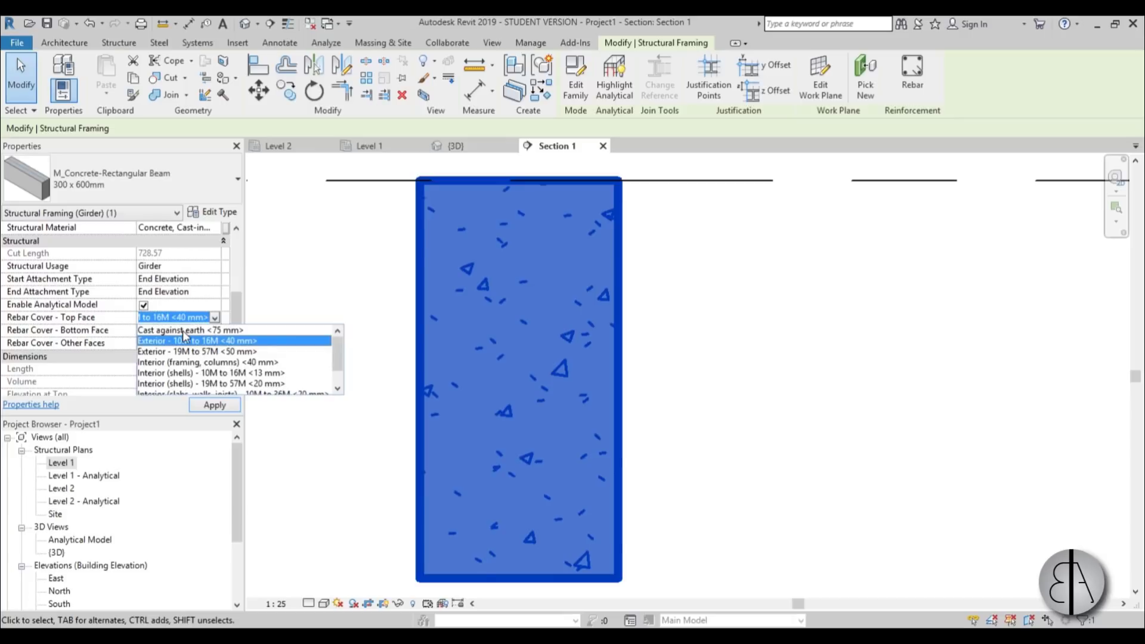
pyautogui.click(183, 330)
pyautogui.click(365, 264)
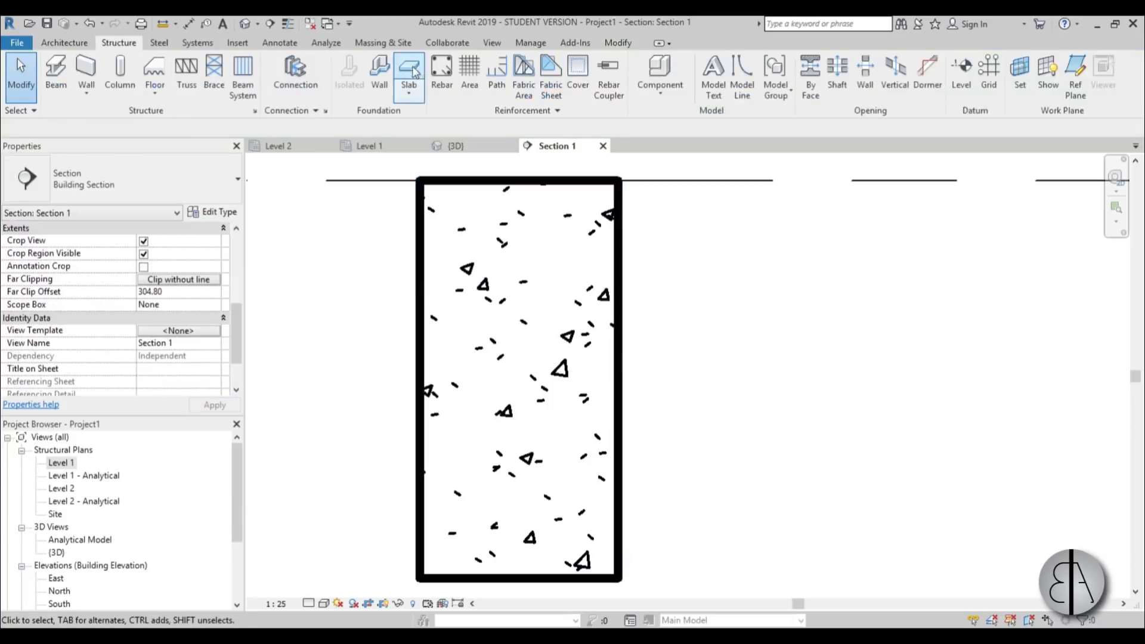
pyautogui.click(578, 77)
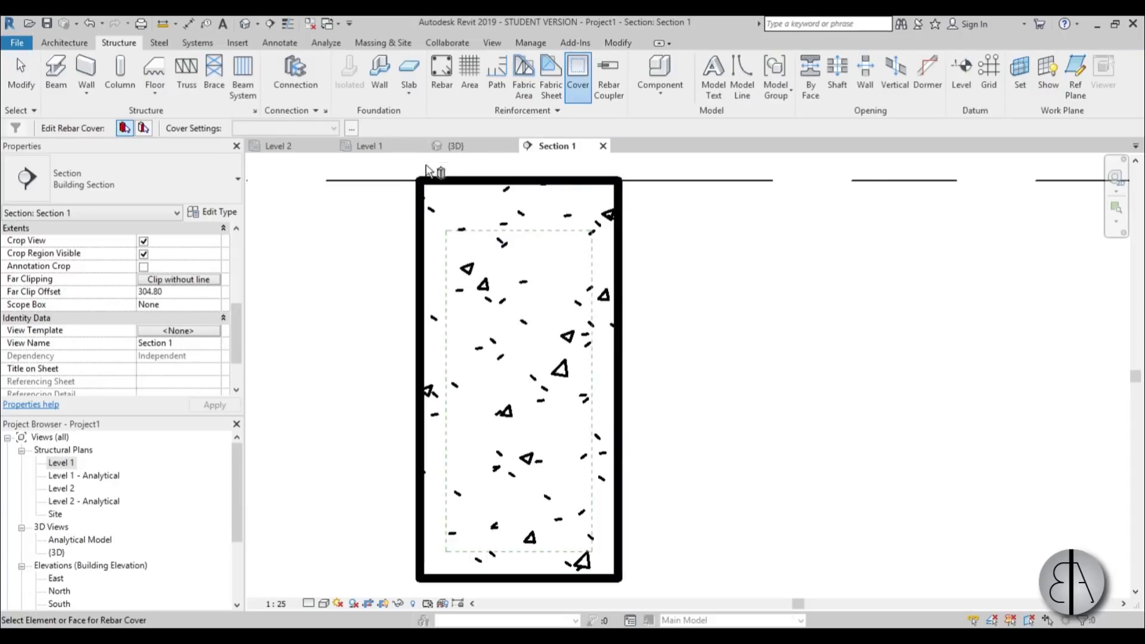
pyautogui.press('Escape')
# Step: Set the beam's top face cover back to Exterior - 10M to 16M
pyautogui.click(418, 249)
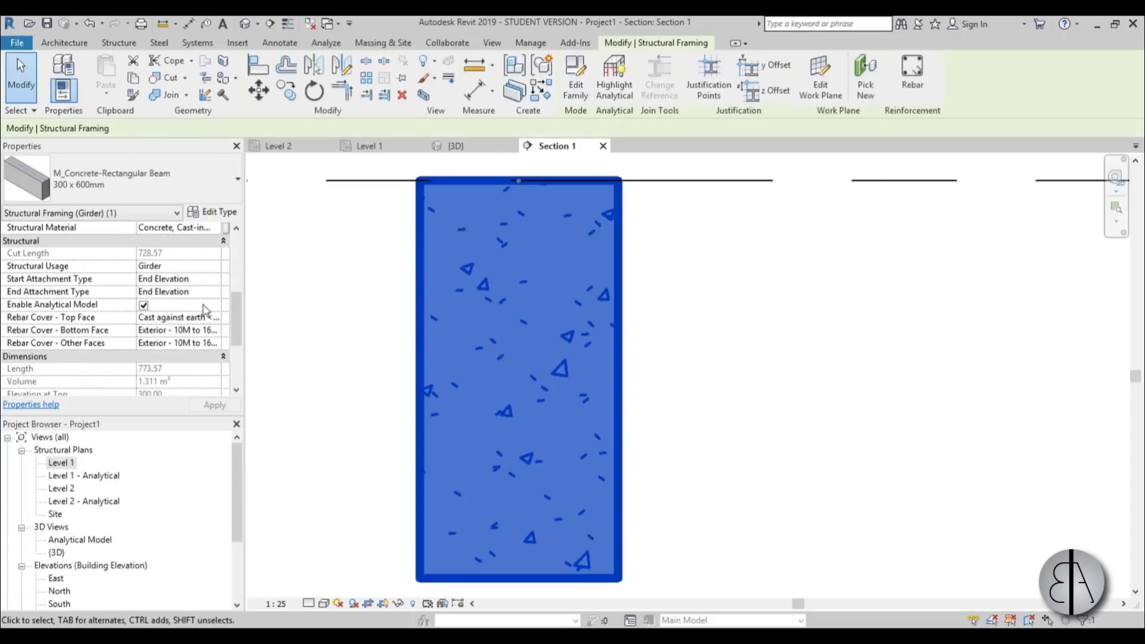
pyautogui.click(217, 321)
pyautogui.click(194, 346)
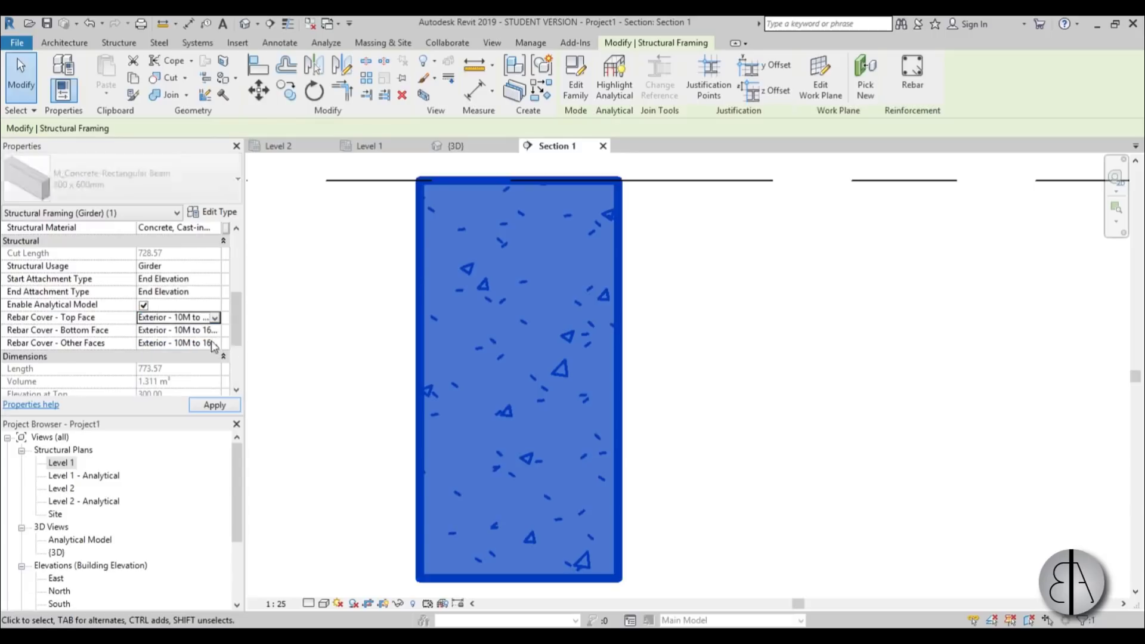
pyautogui.click(275, 394)
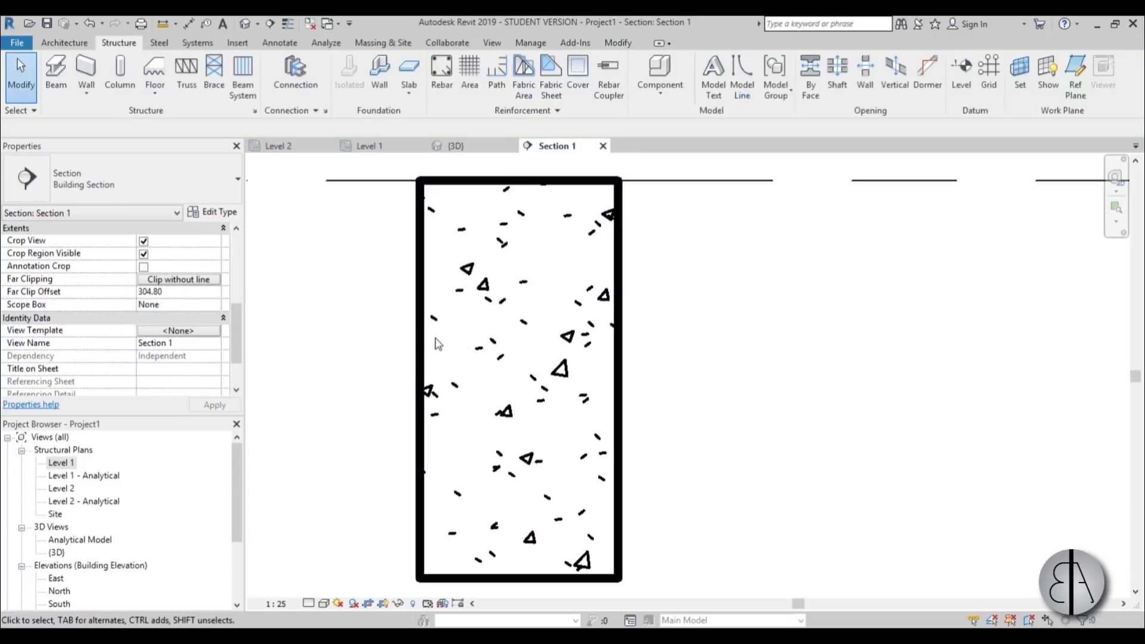
# Step: Start rebar placement in Section 1 and widen the Rebar Shape Browser
pyautogui.moveTo(678, 371); pyautogui.dragTo(662, 361, button='middle')
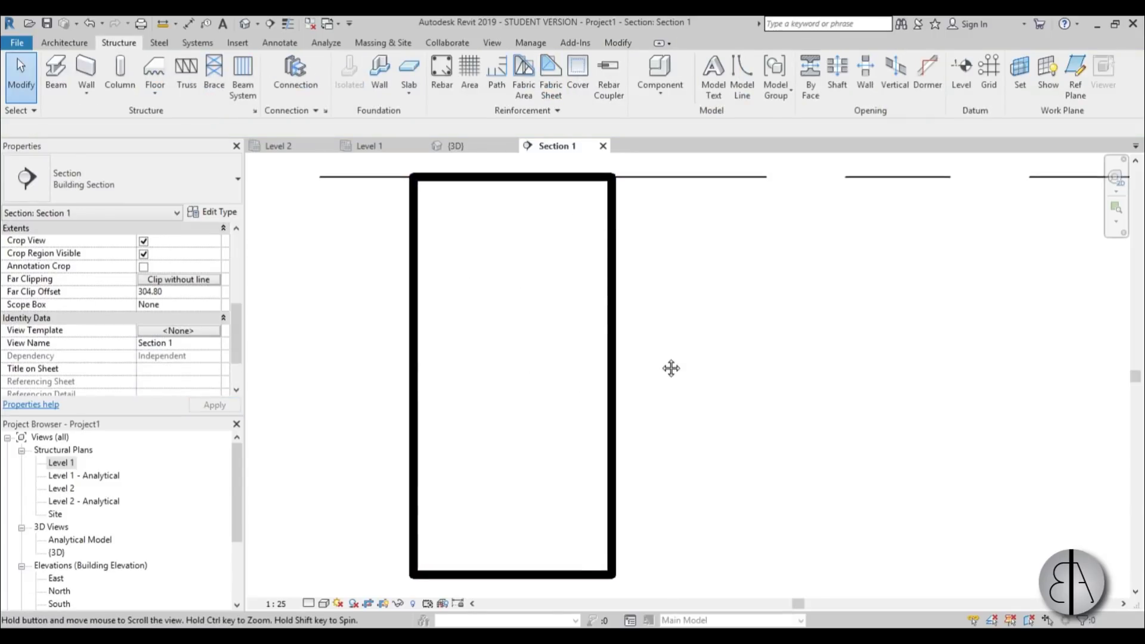
pyautogui.scroll(-1, 653, 374)
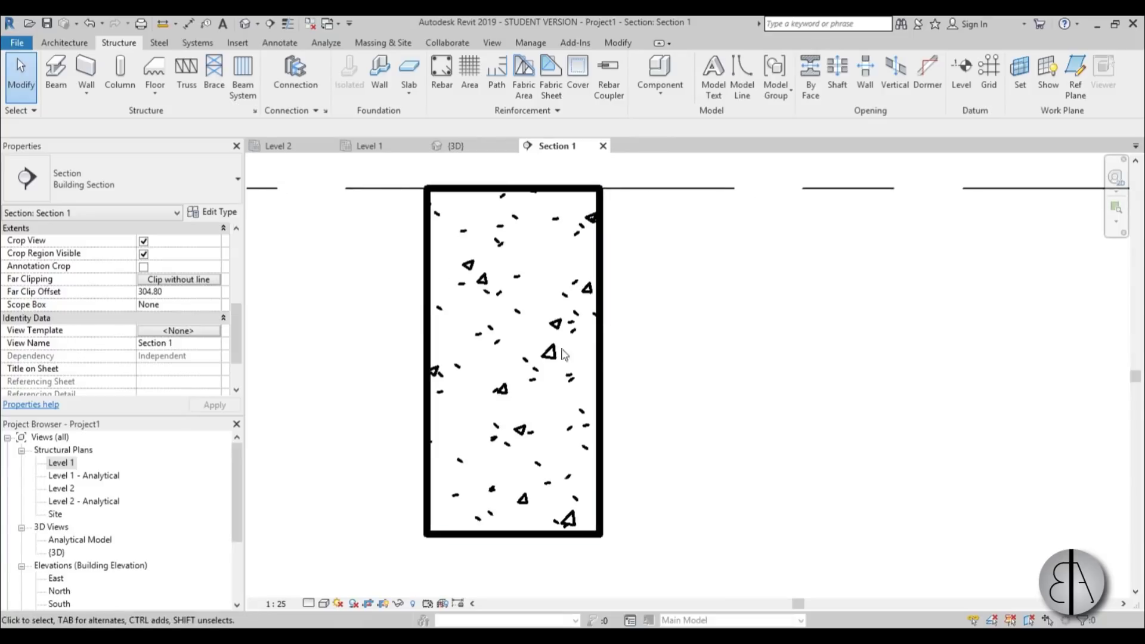
pyautogui.moveTo(577, 356); pyautogui.dragTo(616, 378, button='middle')
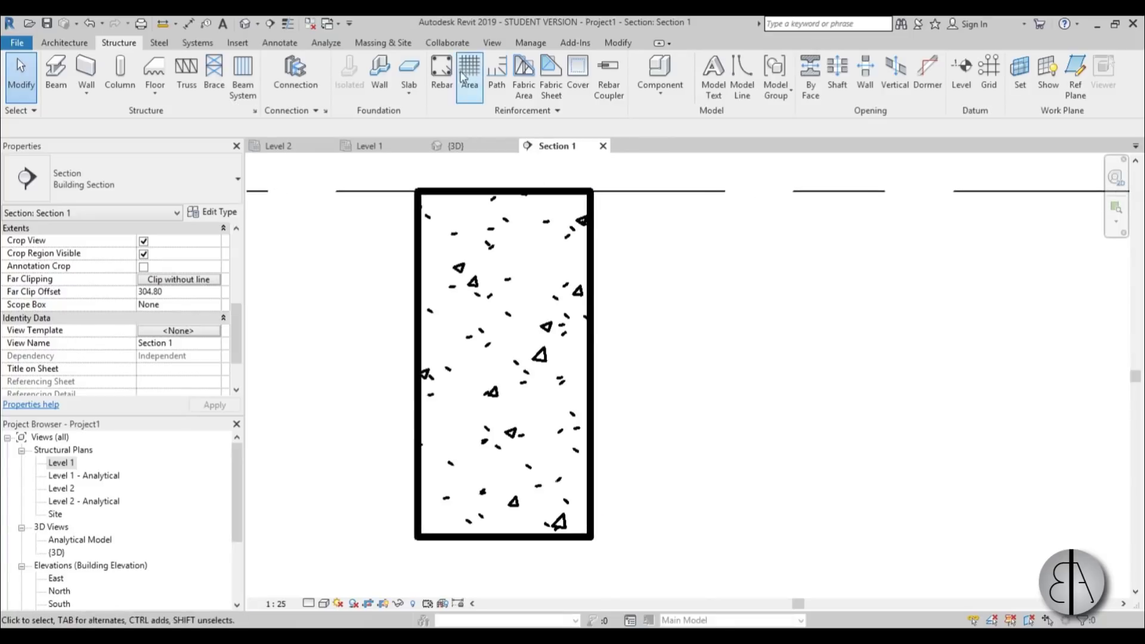
pyautogui.click(442, 80)
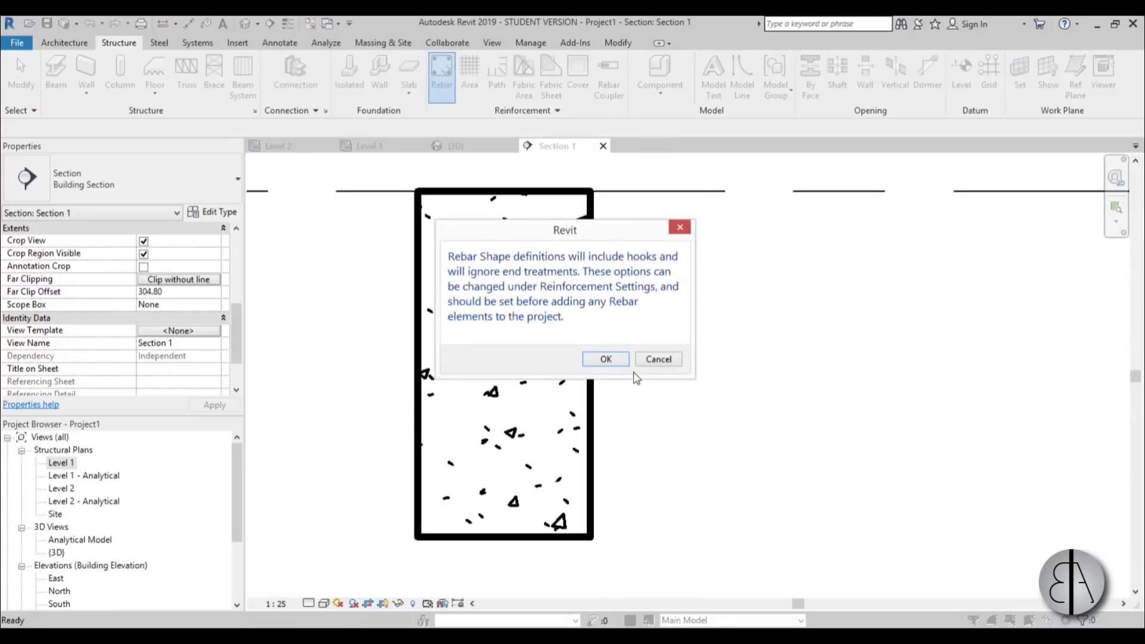
pyautogui.click(606, 360)
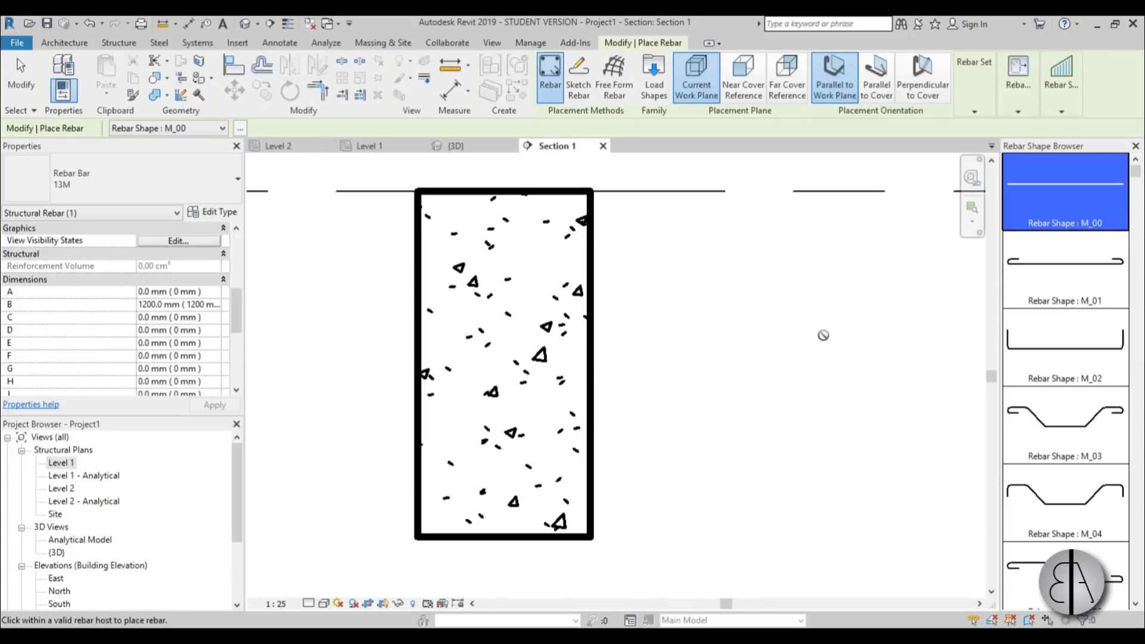
pyautogui.moveTo(1004, 263); pyautogui.dragTo(947, 264)
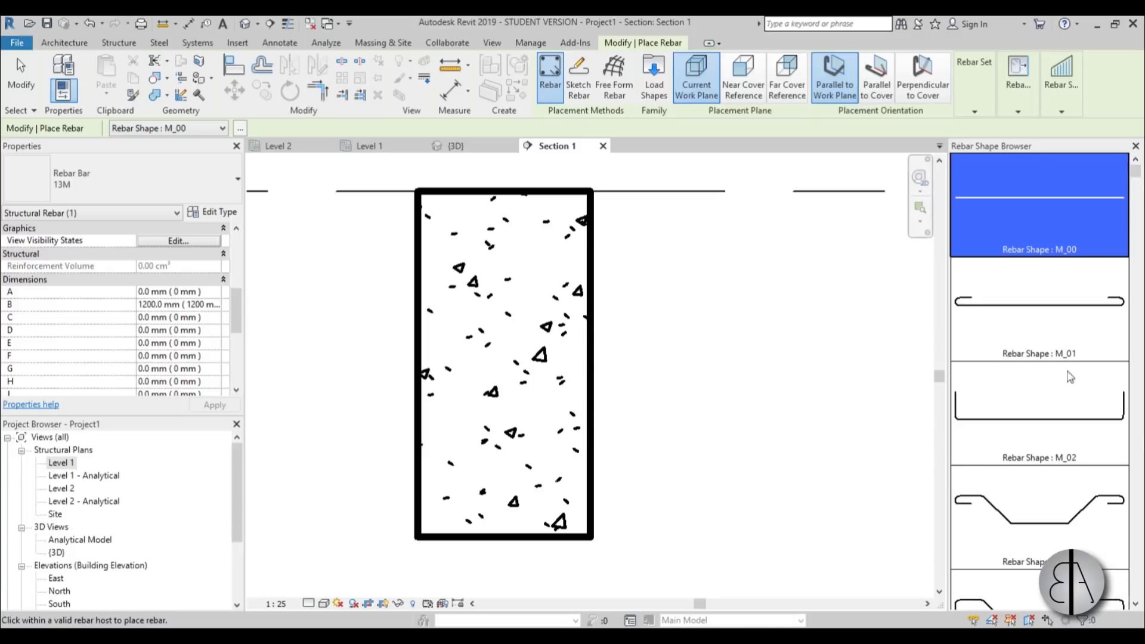
pyautogui.moveTo(1135, 169)
pyautogui.mouseDown()
pyautogui.moveTo(1135, 292)
pyautogui.moveTo(1137, 167)
pyautogui.mouseUp()
# Step: Keep rebar shape M_00, narrow the Properties palette, and reopen the Rebar Shape Browser
pyautogui.click(222, 129)
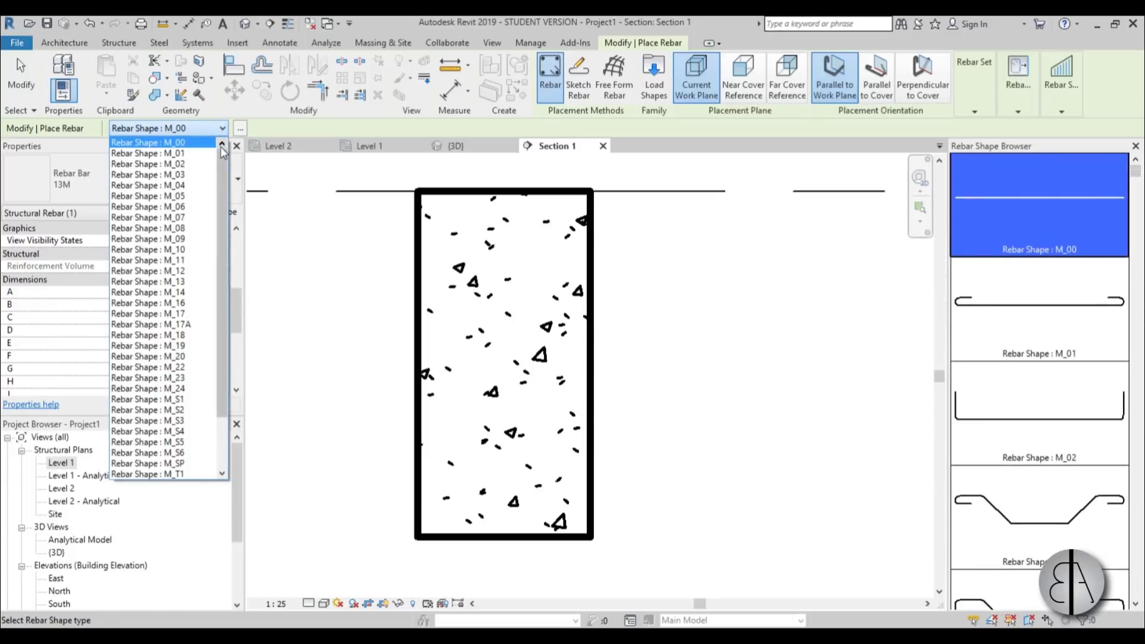
pyautogui.moveTo(222, 181)
pyautogui.mouseDown()
pyautogui.moveTo(216, 331)
pyautogui.moveTo(222, 179)
pyautogui.mouseUp()
pyautogui.click(196, 128)
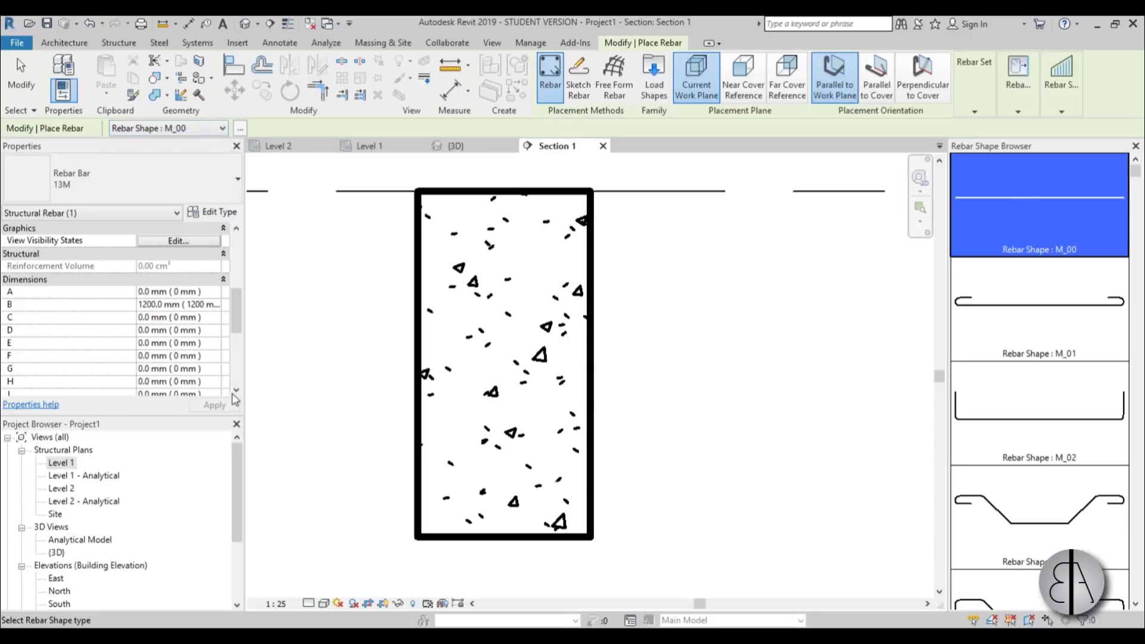
pyautogui.moveTo(244, 378); pyautogui.dragTo(186, 376)
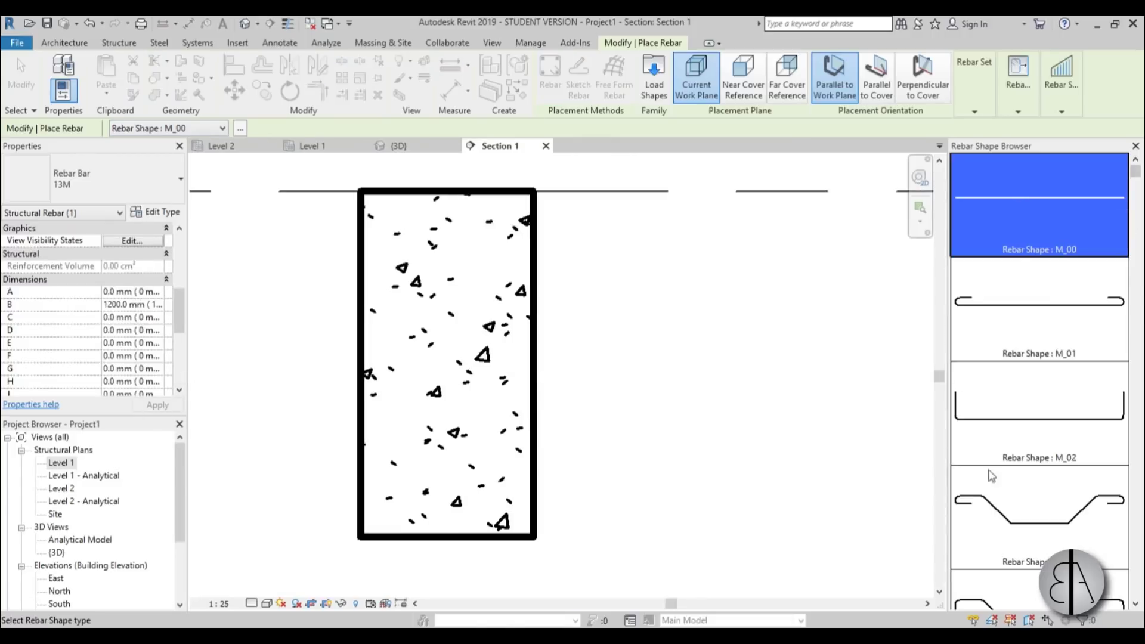
pyautogui.click(1136, 146)
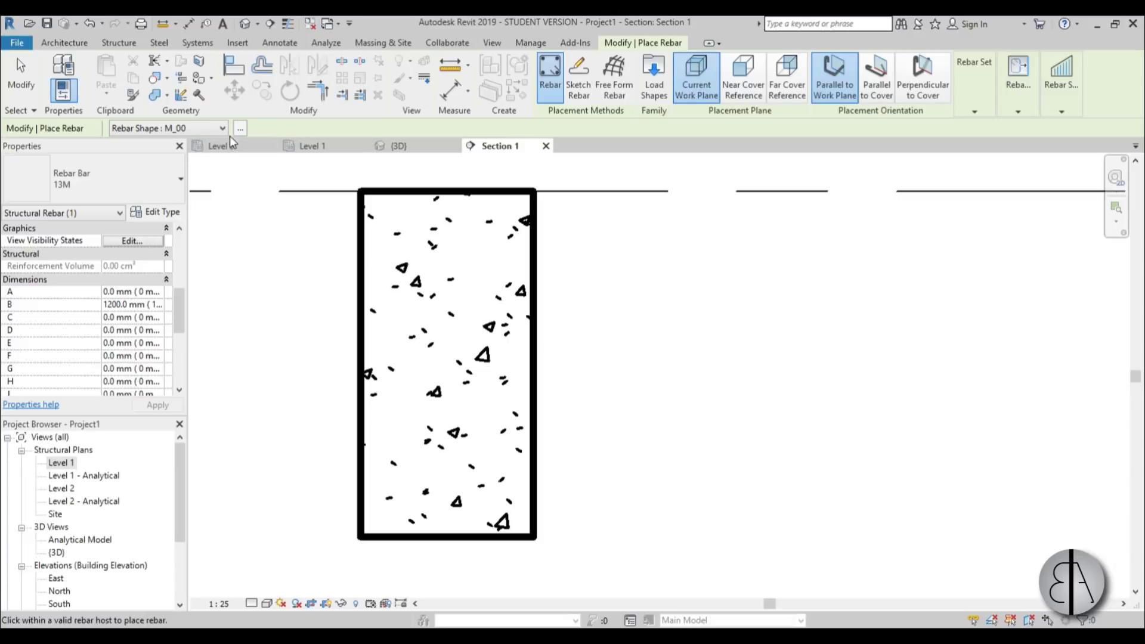
pyautogui.click(238, 129)
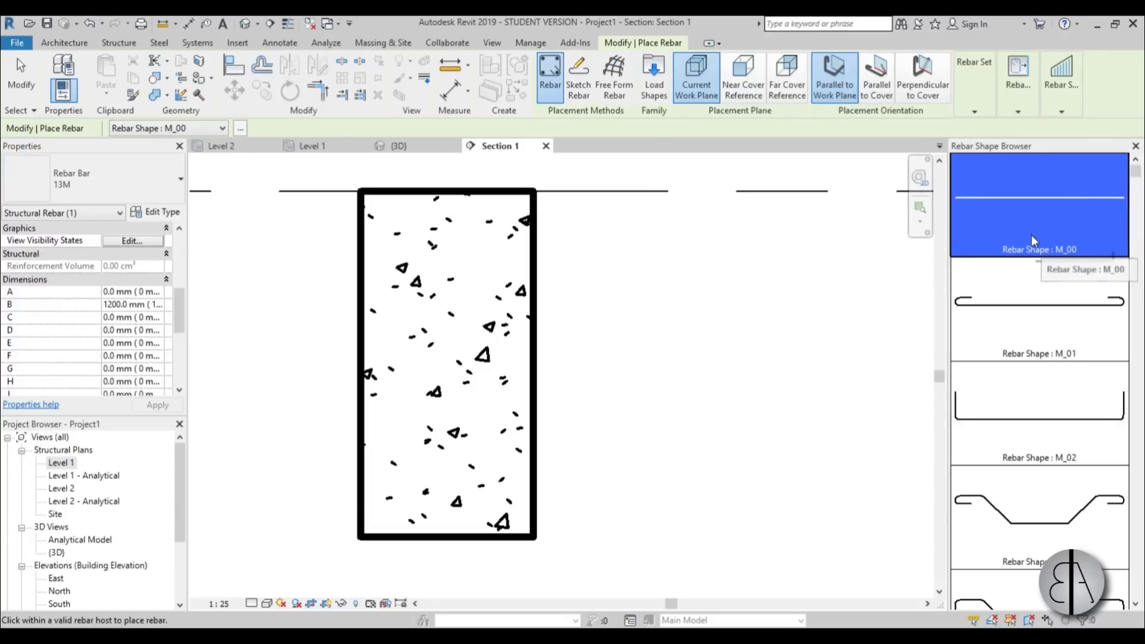
# Step: Set the Section 1 detail level to Fine and accept the rebar hooks notice
pyautogui.click(251, 603)
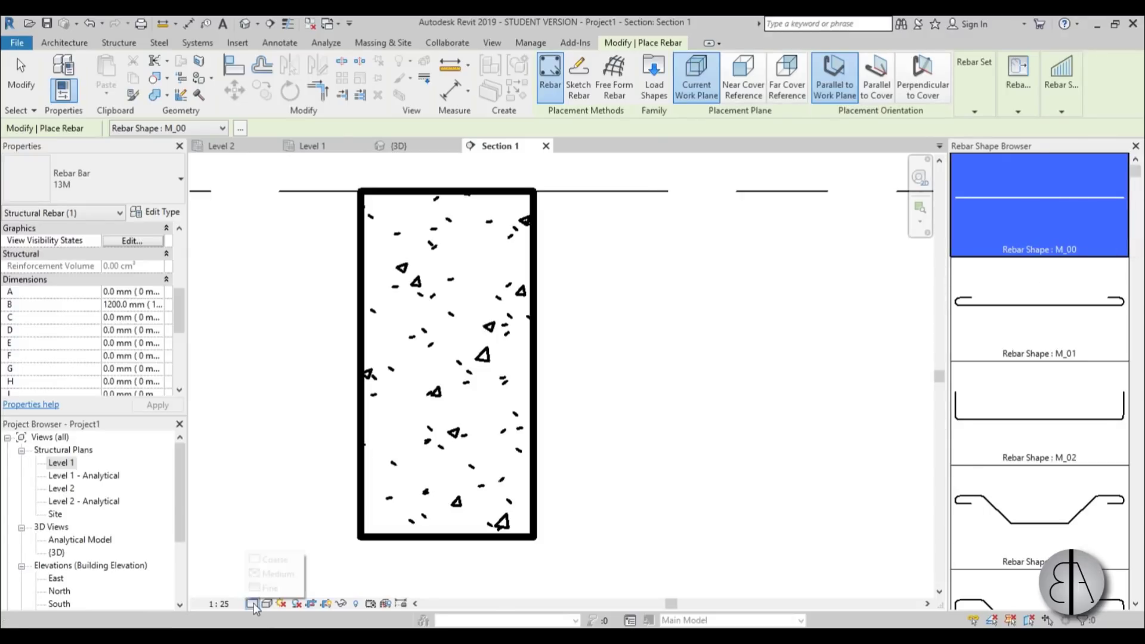
pyautogui.click(271, 587)
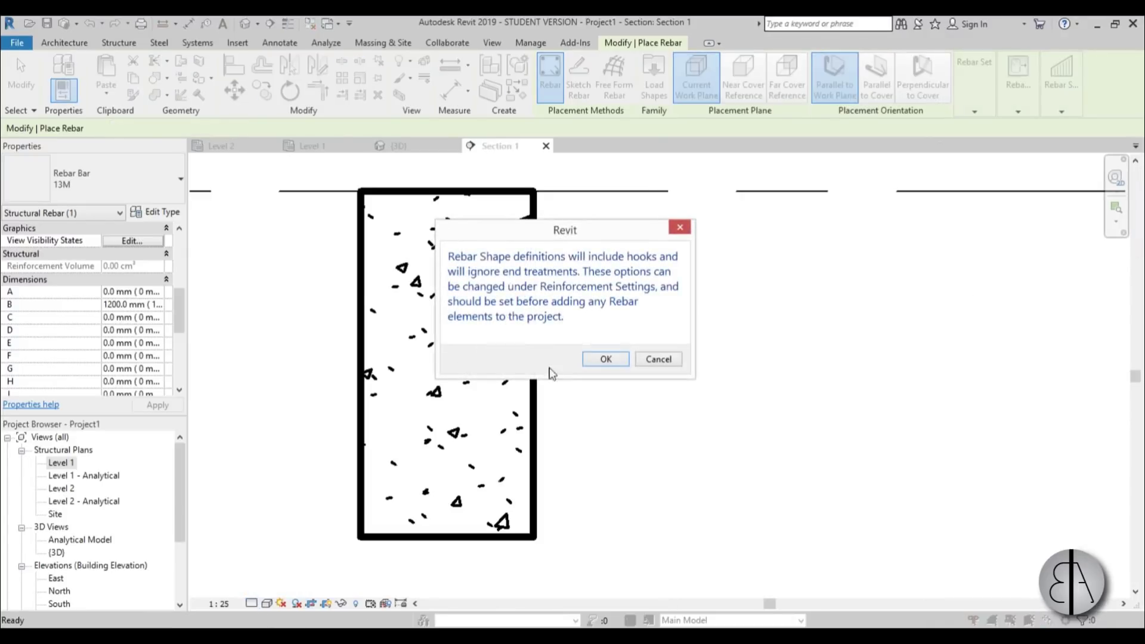
pyautogui.click(606, 359)
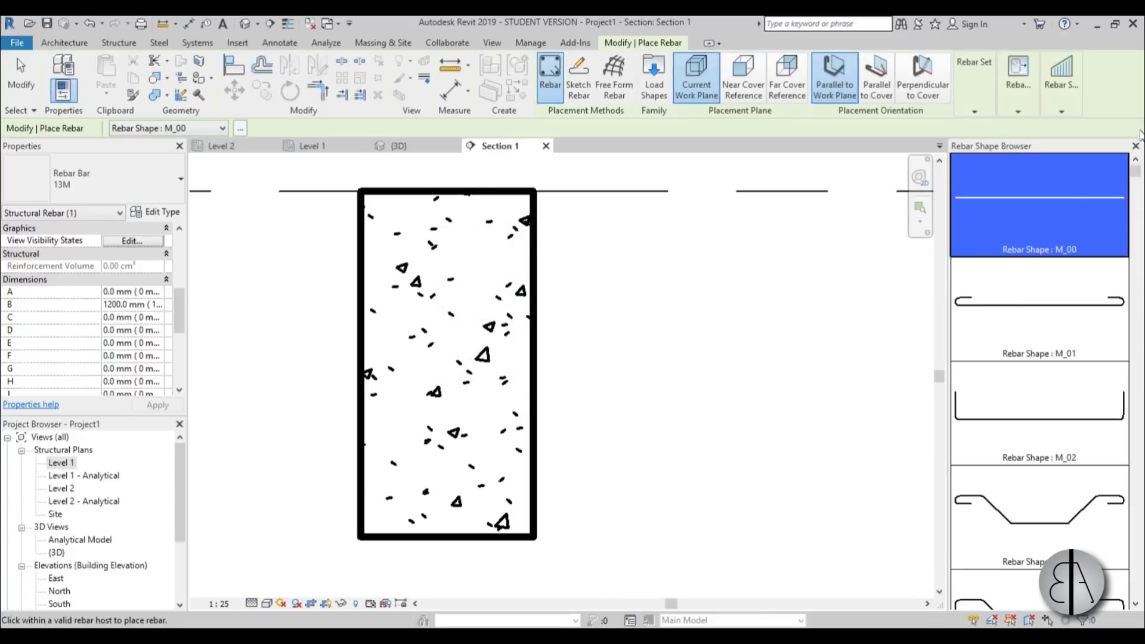
# Step: Place a 13M stirrup of shape M_T1 inside the beam's cross-section in Section 1
pyautogui.moveTo(1137, 173); pyautogui.dragTo(1140, 533)
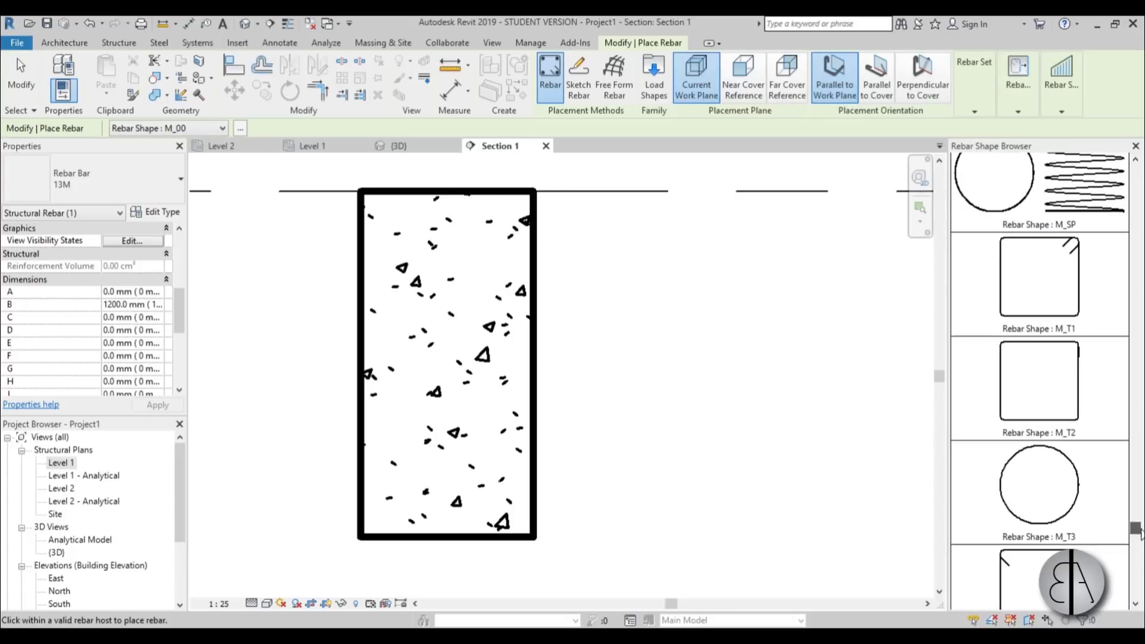
pyautogui.click(1060, 315)
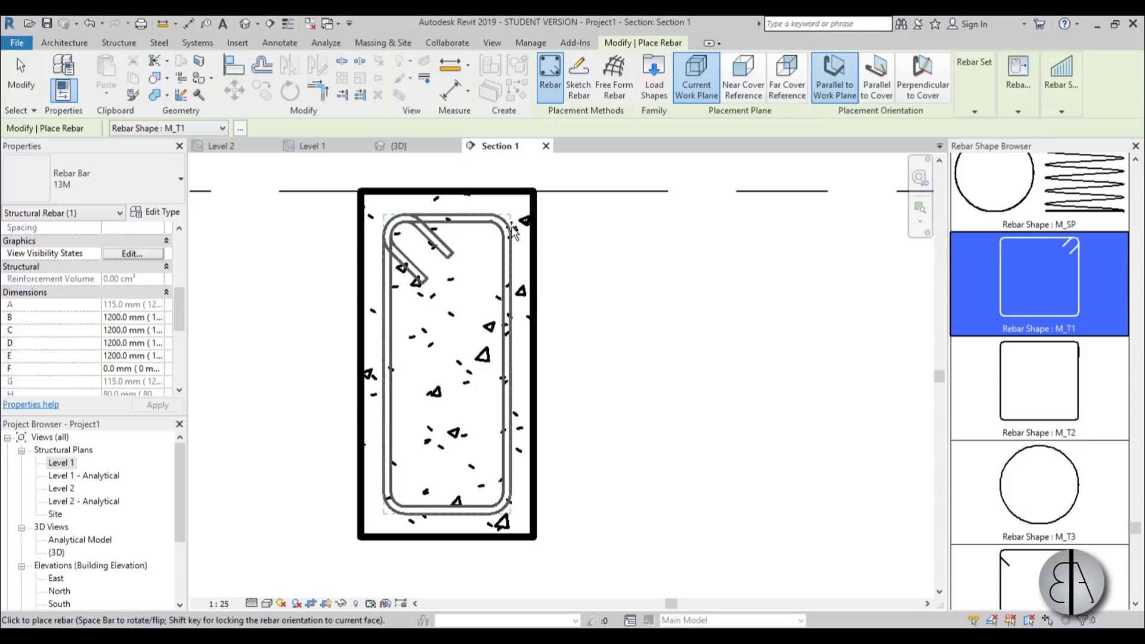
pyautogui.click(512, 231)
pyautogui.press('Escape')
pyautogui.press('Escape')
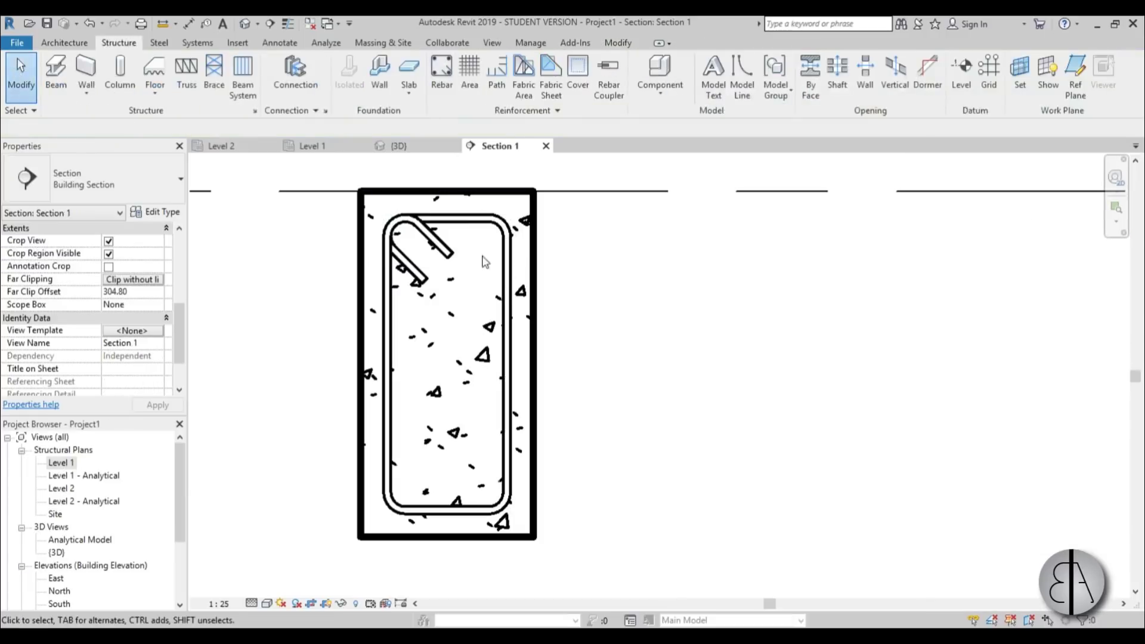
# Step: Select the new stirrup and bring it to the centre of the default 3D view
pyautogui.click(431, 246)
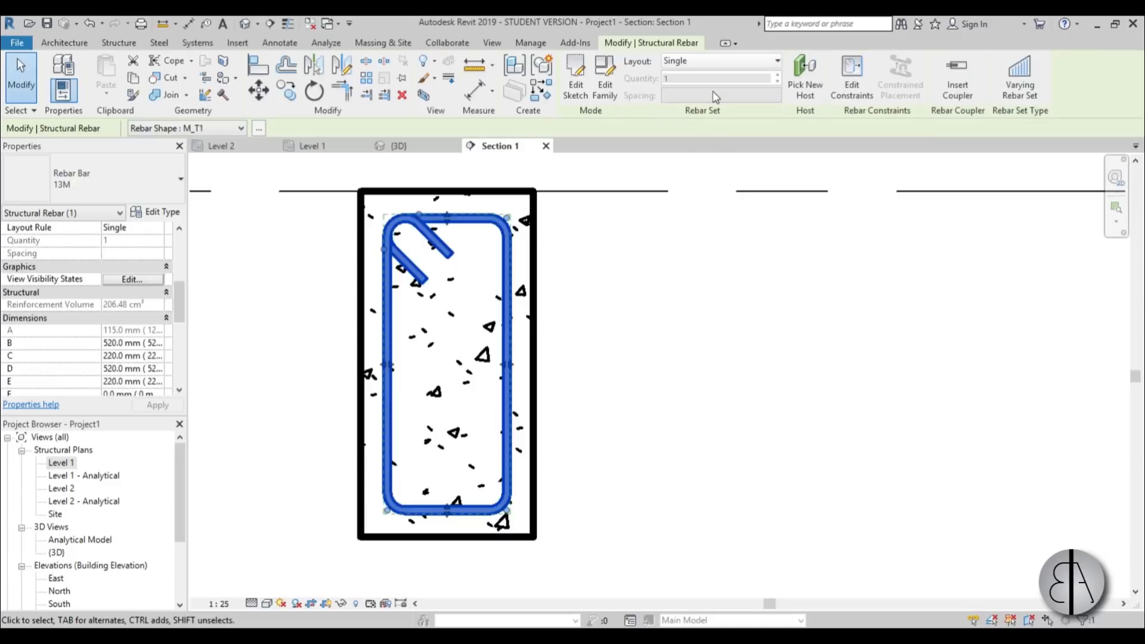
pyautogui.click(245, 25)
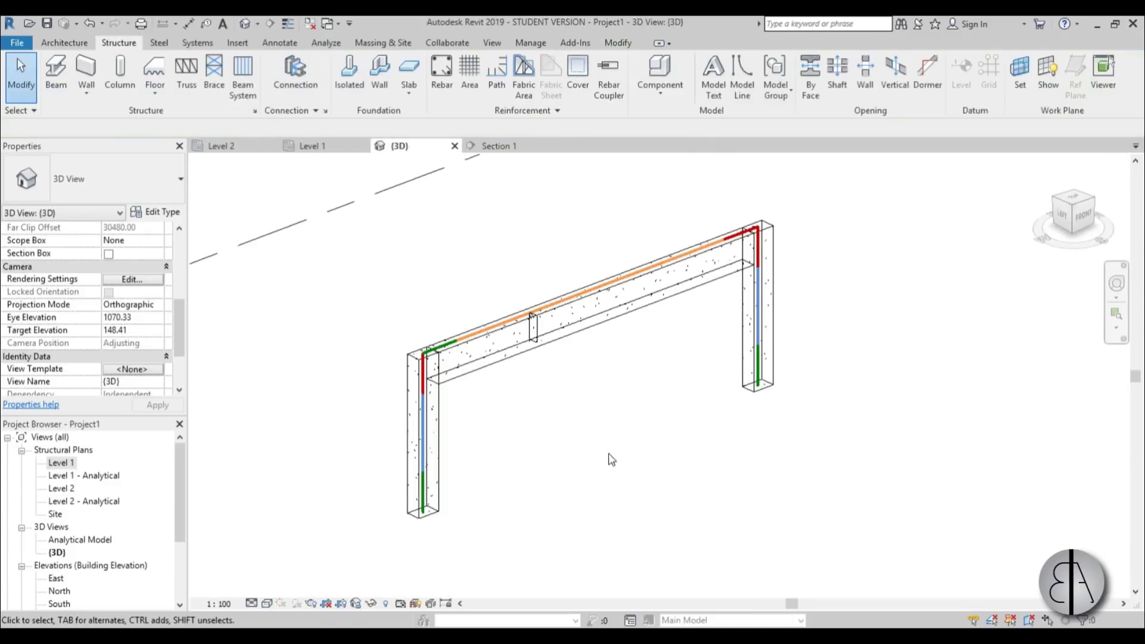
pyautogui.scroll(4, 579, 320)
pyautogui.click(548, 298)
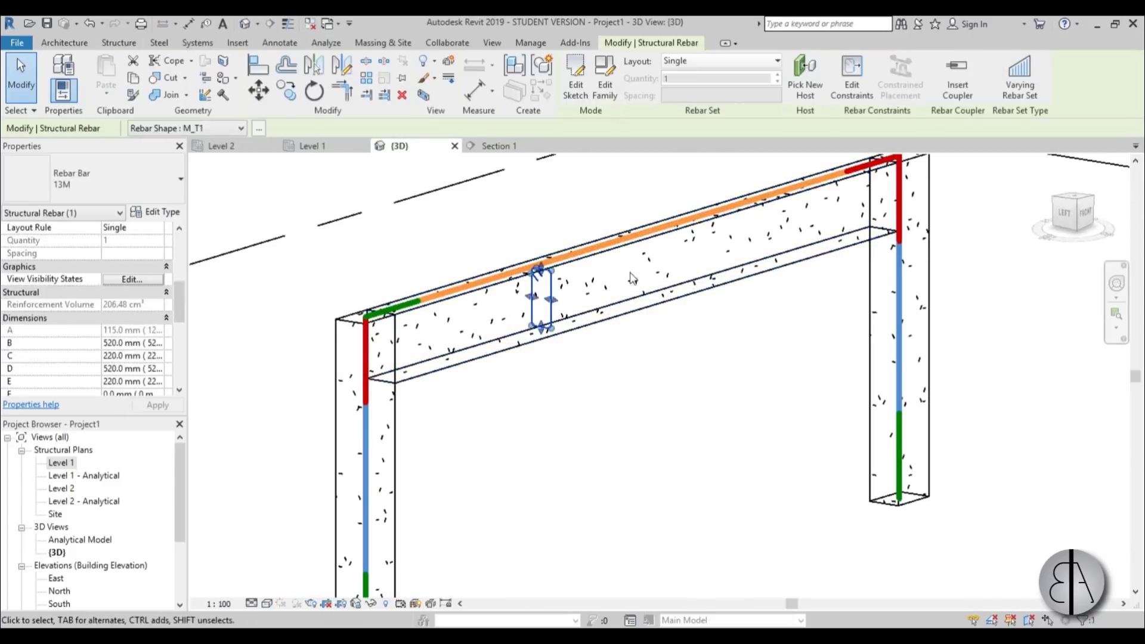
pyautogui.scroll(2, 613, 324)
pyautogui.moveTo(613, 325)
pyautogui.mouseDown(button='middle')
pyautogui.moveTo(602, 342)
pyautogui.moveTo(501, 340)
pyautogui.mouseUp(button='middle')
pyautogui.scroll(-1, 601, 342)
# Step: Repeat the stirrup along the beam at 150 mm maximum spacing and orbit to check it
pyautogui.click(681, 70)
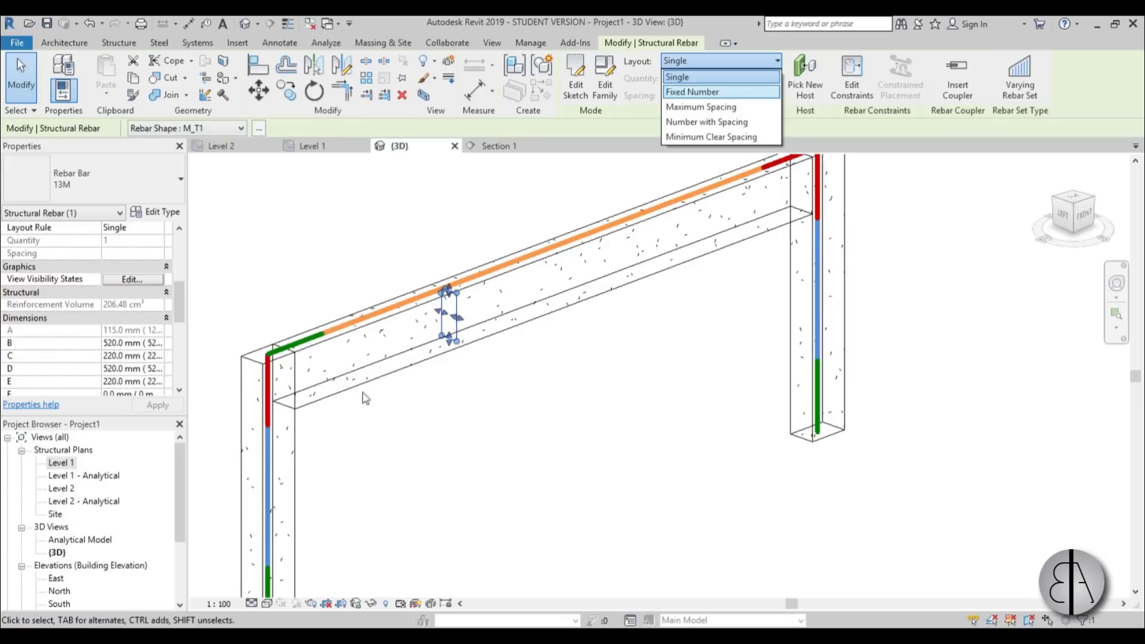
pyautogui.click(711, 107)
pyautogui.doubleClick(710, 95)
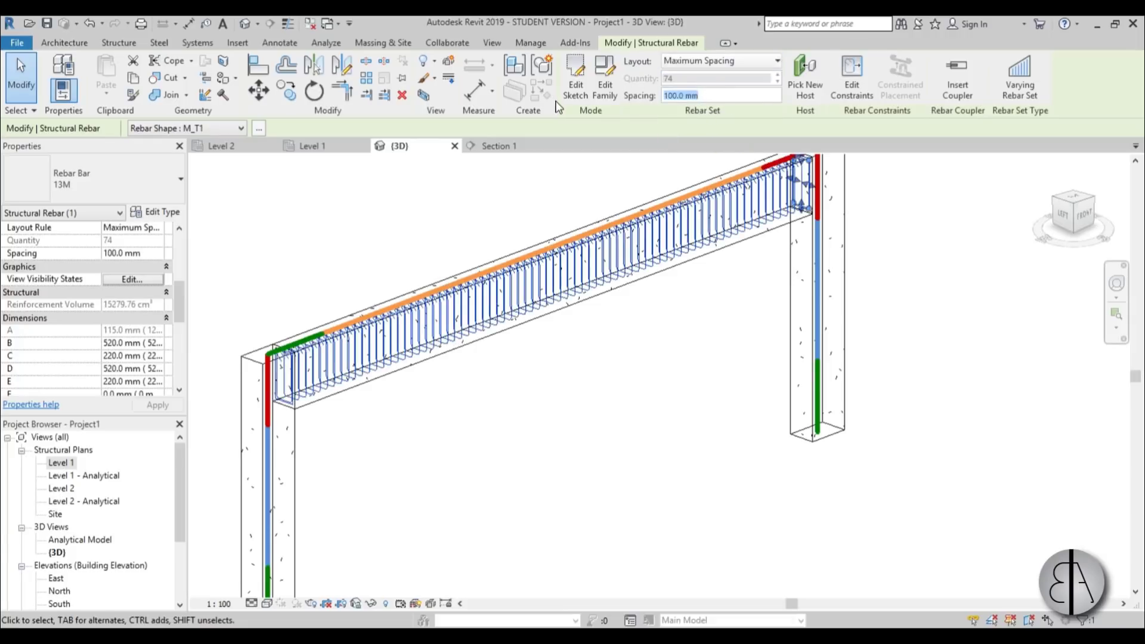
pyautogui.press('Return')
pyautogui.click(599, 382)
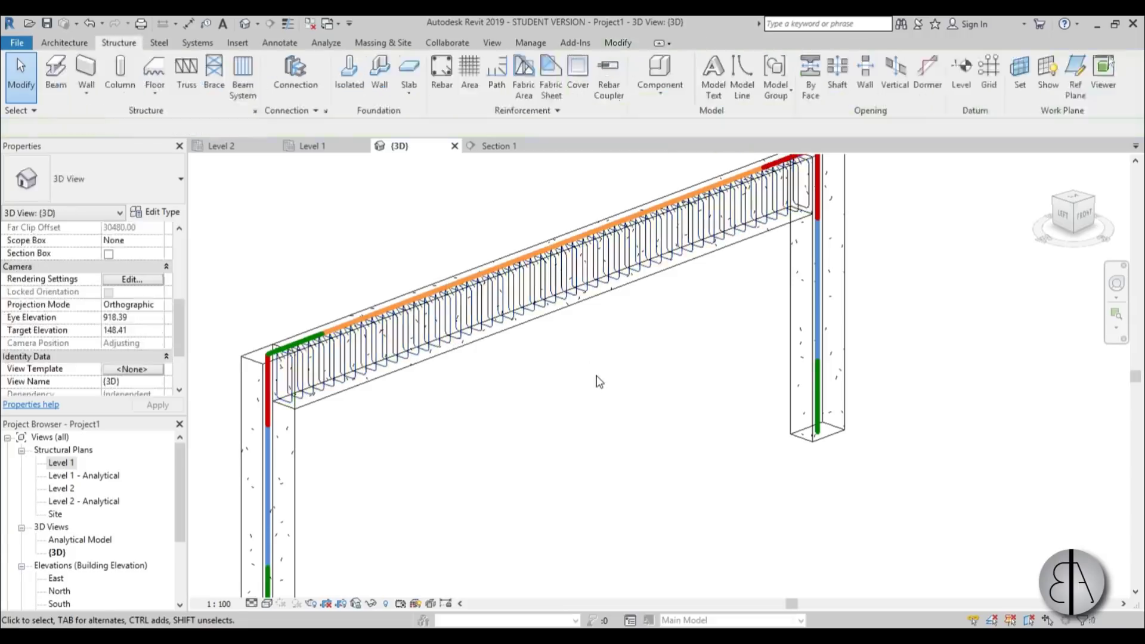
pyautogui.keyDown('shift'); pyautogui.moveTo(599, 424); pyautogui.dragTo(531, 384, button='middle'); pyautogui.keyUp('shift')
pyautogui.scroll(3, 227, 337)
pyautogui.scroll(-3, 227, 337)
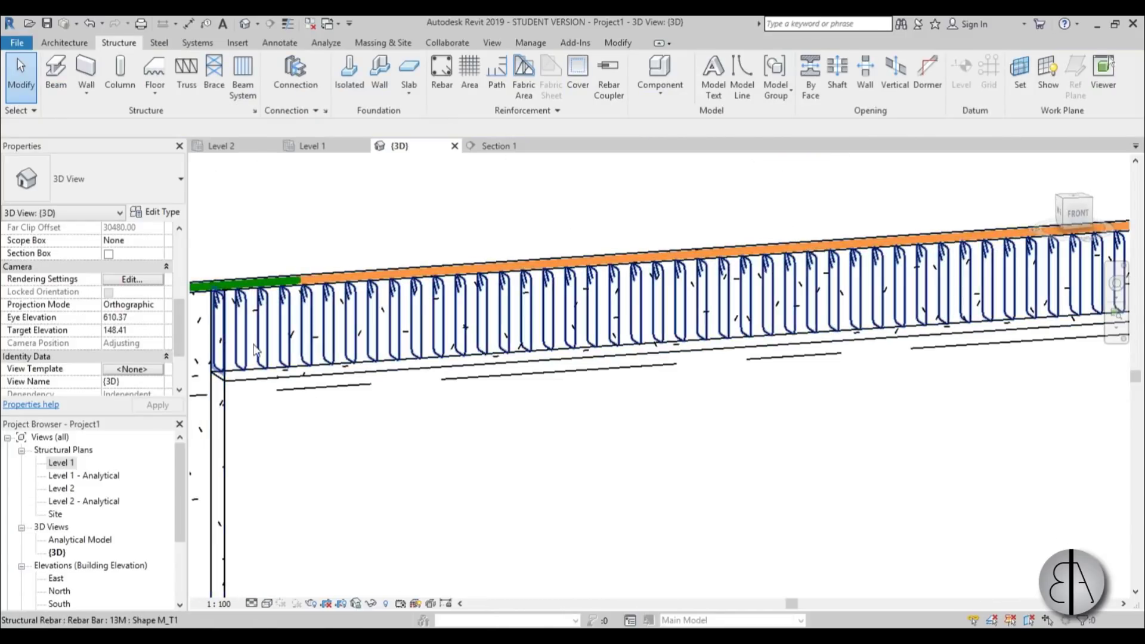
pyautogui.keyDown('shift'); pyautogui.moveTo(307, 385); pyautogui.dragTo(534, 417, button='middle'); pyautogui.keyUp('shift')
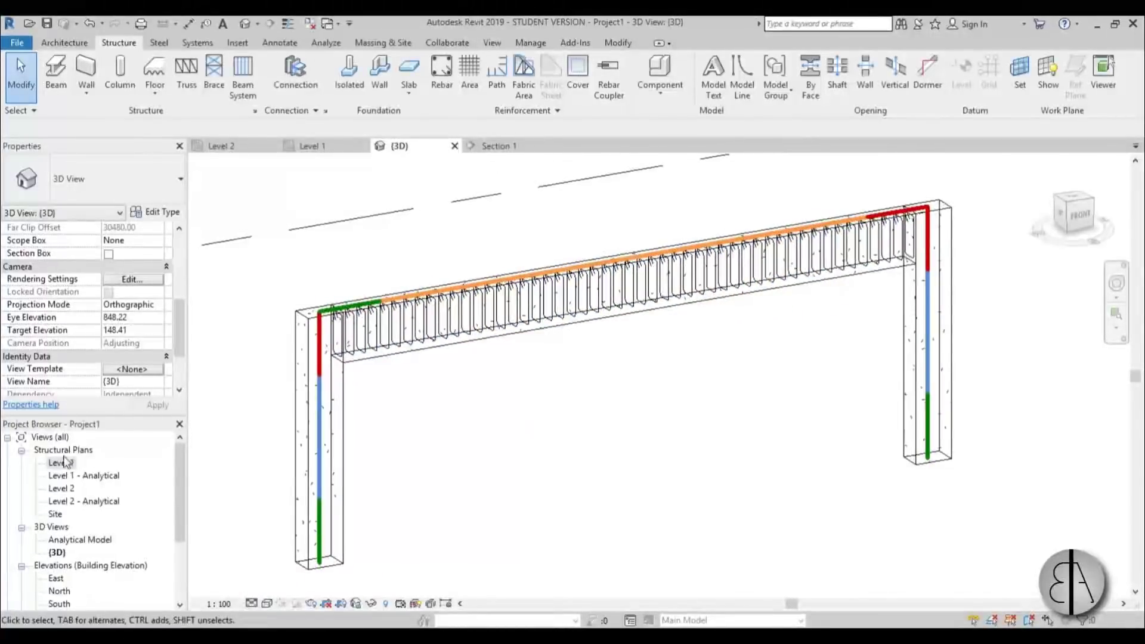
# Step: Open the Section 1 view from the Project Browser's section list
pyautogui.moveTo(177, 485); pyautogui.dragTo(178, 542)
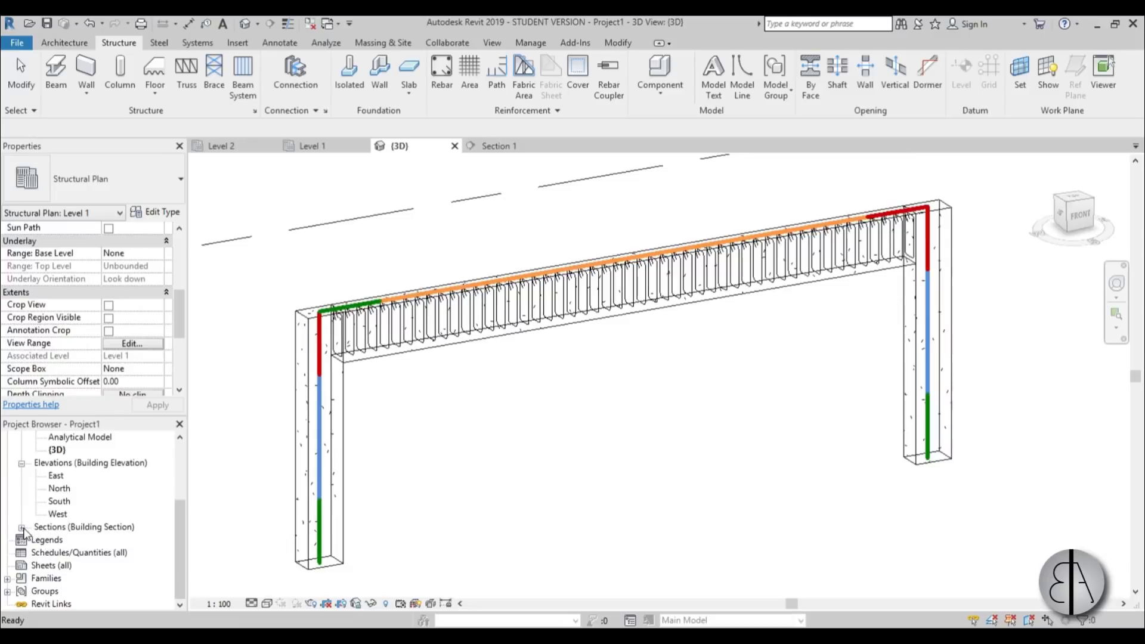
pyautogui.click(21, 528)
pyautogui.click(70, 540)
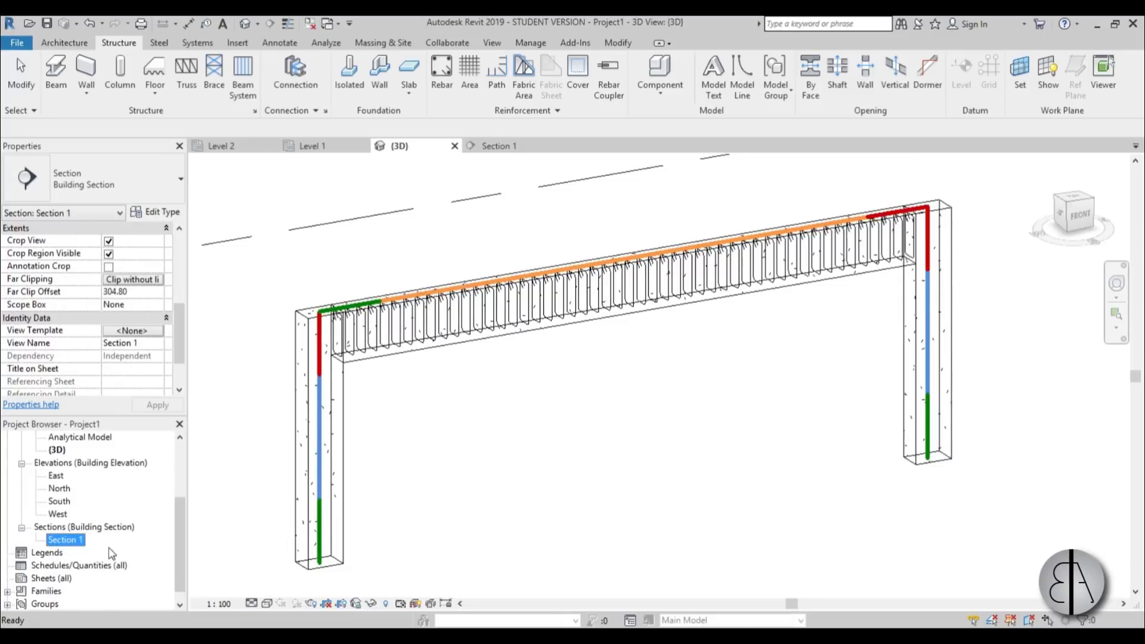
pyautogui.doubleClick(78, 541)
pyautogui.moveTo(474, 298); pyautogui.dragTo(463, 286, button='middle')
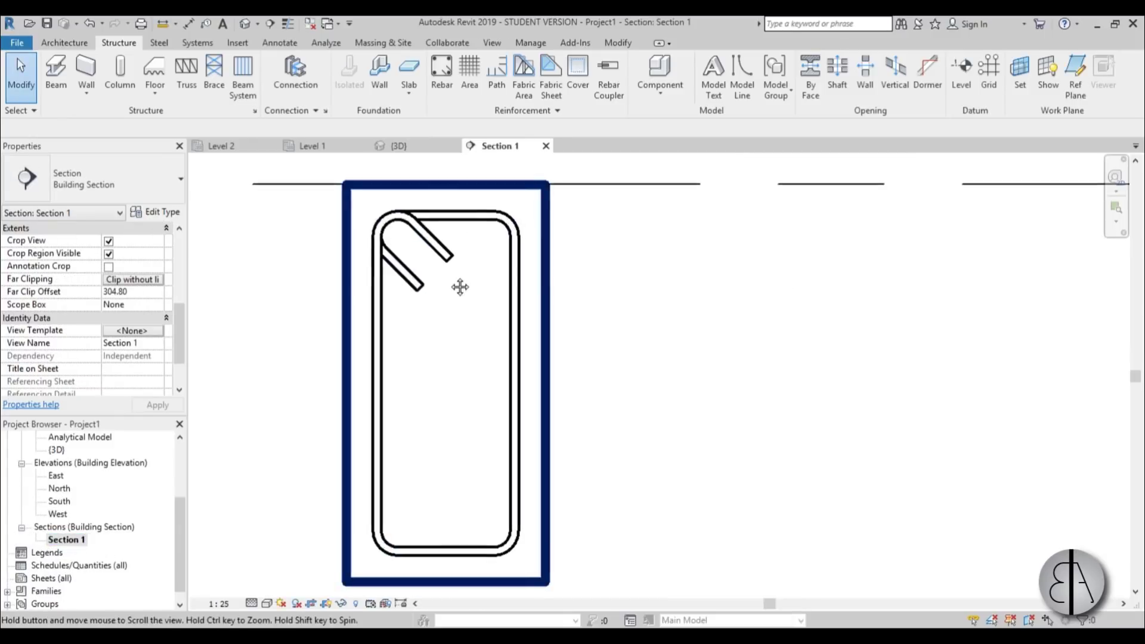
# Step: Place a cranked M_03 bar, parallel to cover, in the stirrup's top-right corner
pyautogui.click(442, 69)
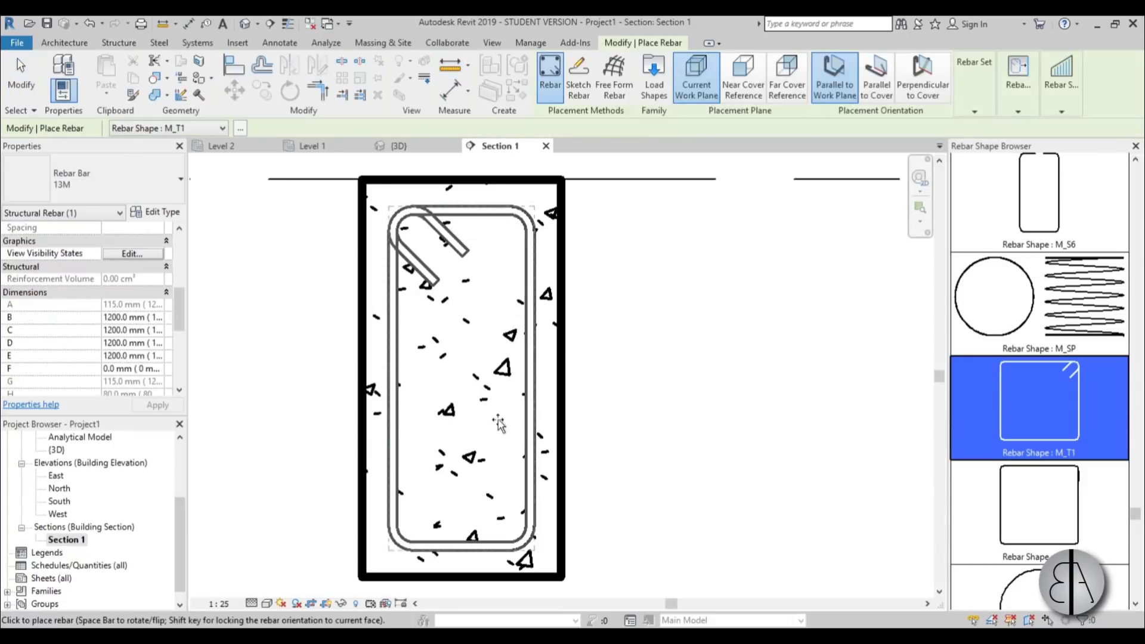
pyautogui.click(513, 345)
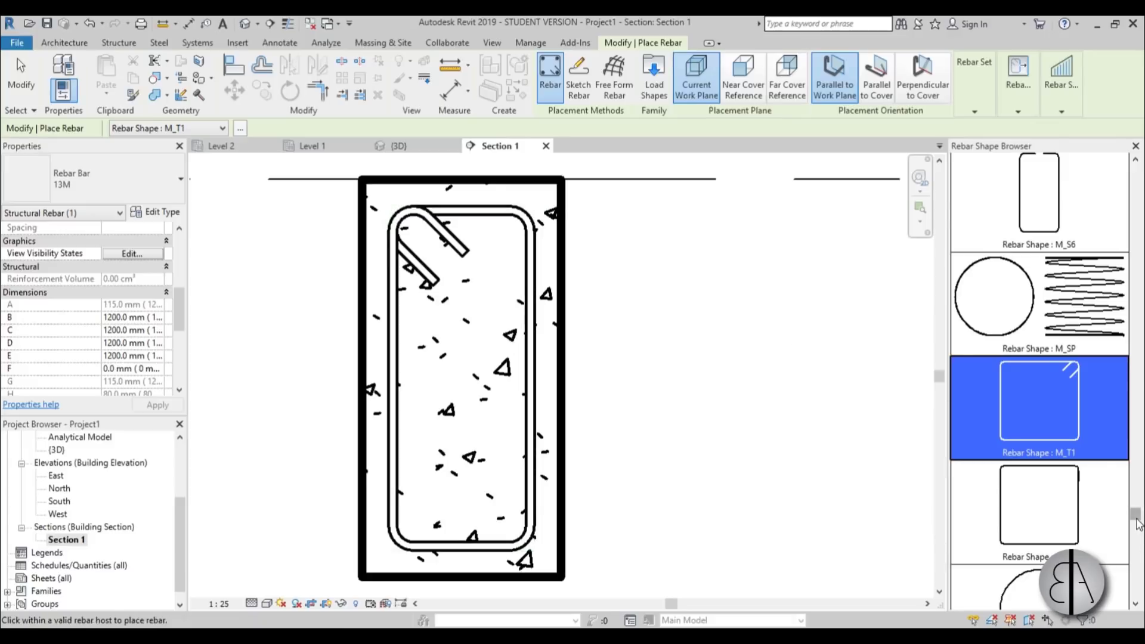
pyautogui.moveTo(1137, 523); pyautogui.dragTo(1141, 211)
pyautogui.click(1041, 246)
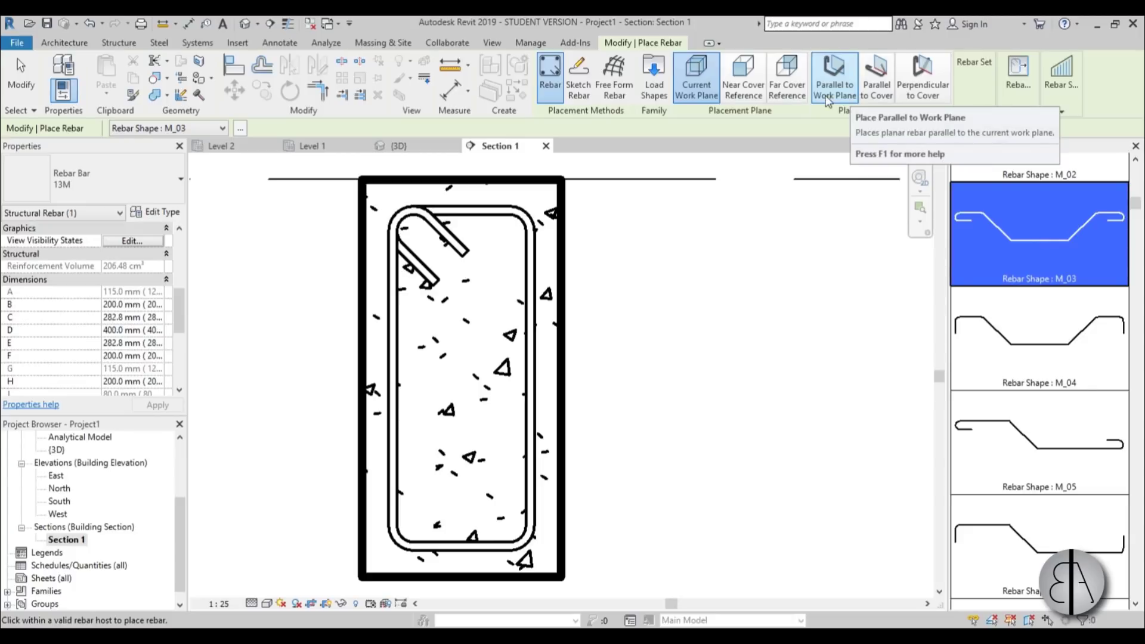
pyautogui.click(885, 97)
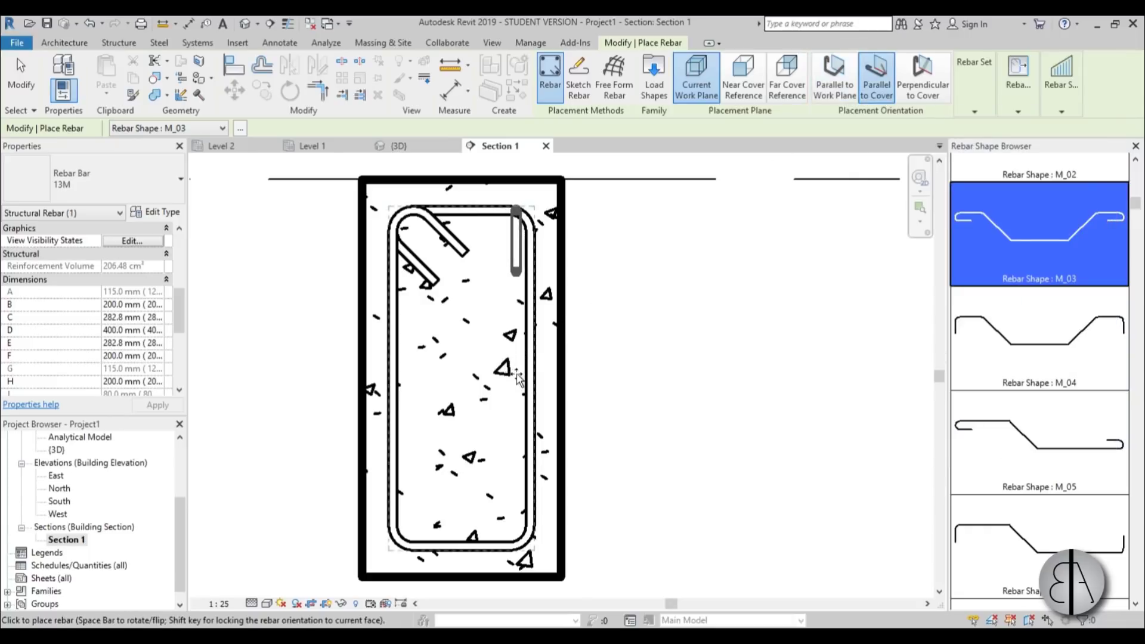
pyautogui.click(518, 379)
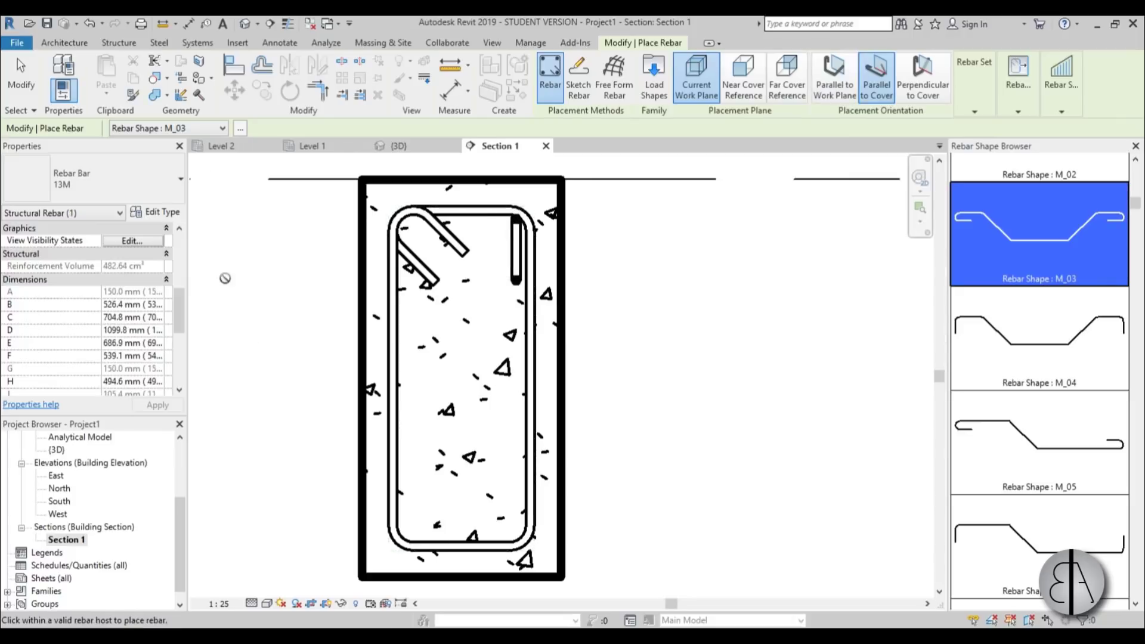
# Step: Inspect the new M_03 bar in the default 3D view
pyautogui.press('Escape')
pyautogui.press('Escape')
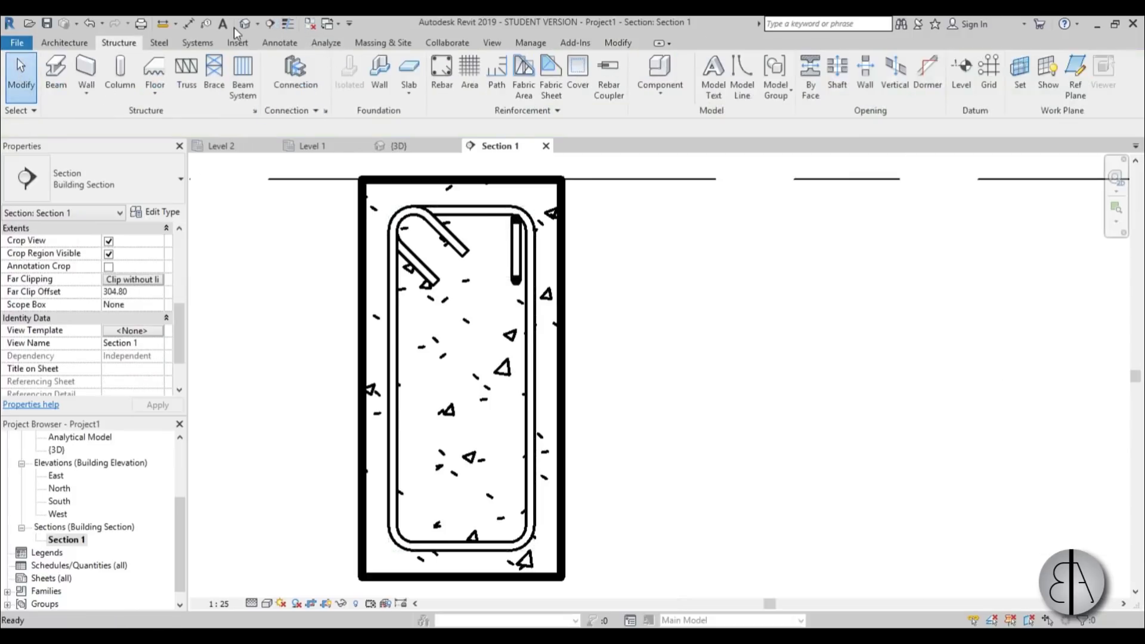
pyautogui.click(244, 24)
pyautogui.keyDown('shift'); pyautogui.moveTo(704, 405); pyautogui.dragTo(598, 330, button='middle'); pyautogui.keyUp('shift')
pyautogui.scroll(2, 517, 301)
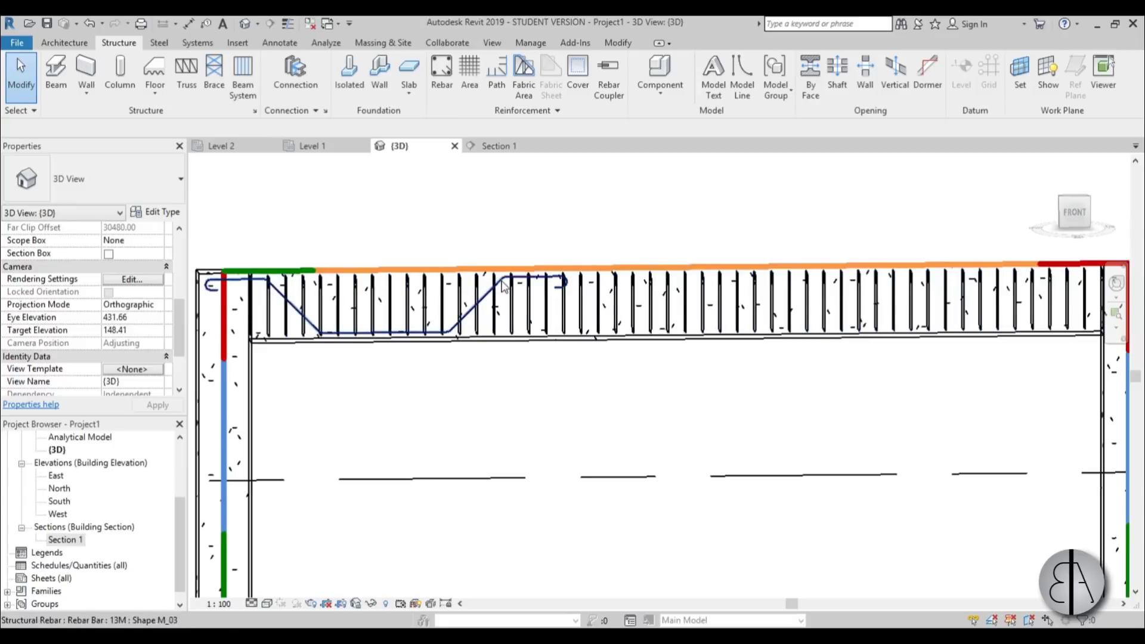
pyautogui.click(503, 288)
# Step: Show the South elevation with its detail level set and a Wireframe visual style
pyautogui.doubleClick(59, 502)
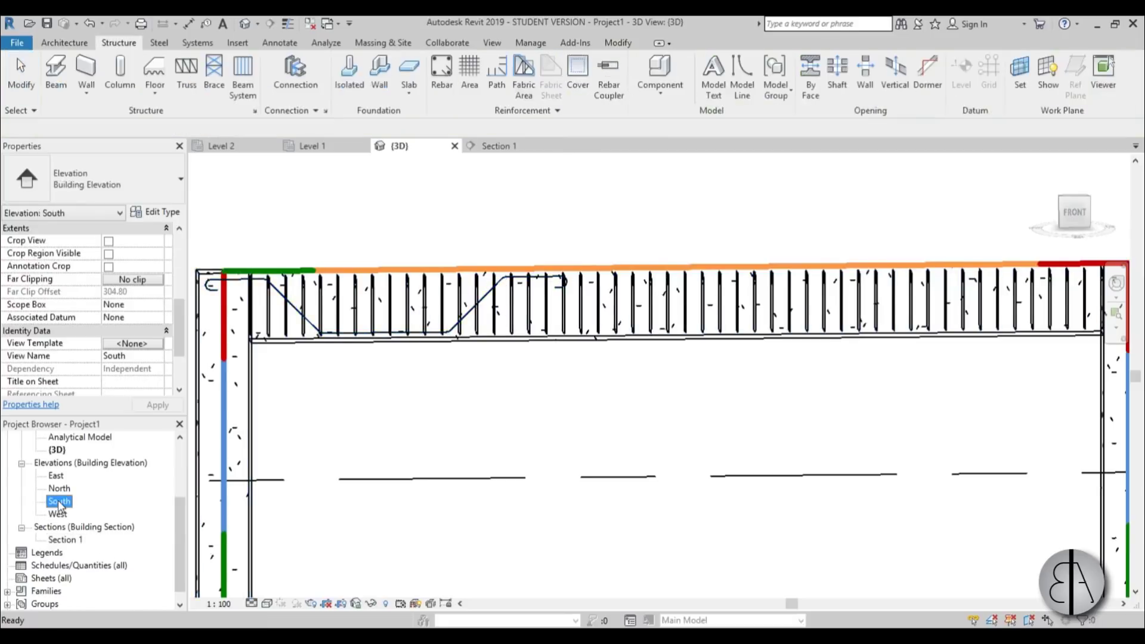
pyautogui.scroll(5, 424, 415)
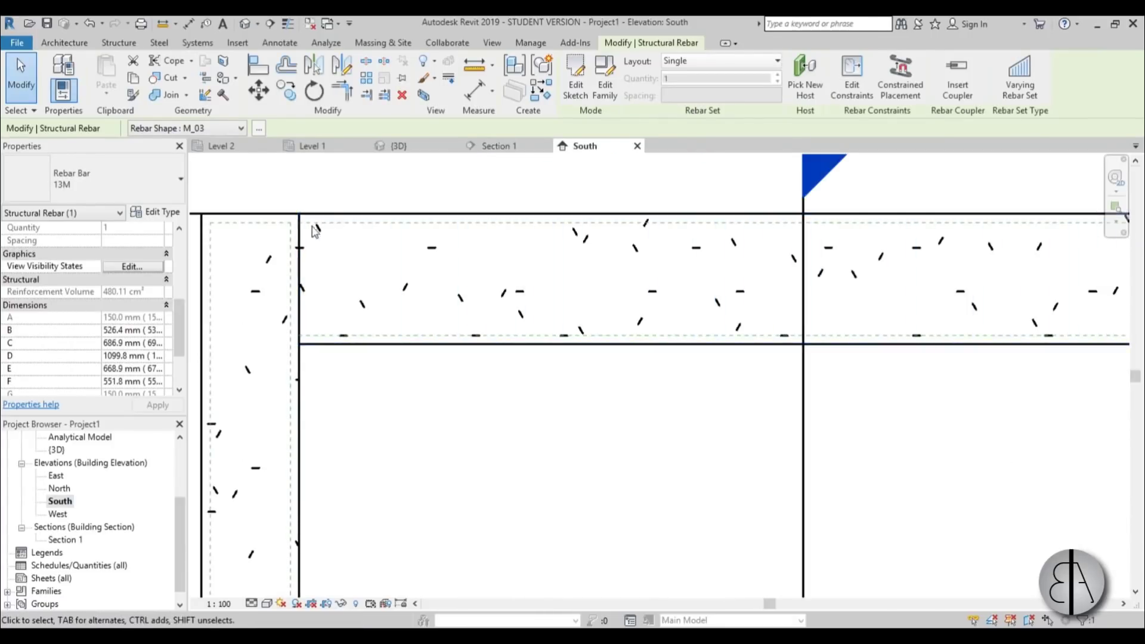
pyautogui.scroll(-4, 391, 358)
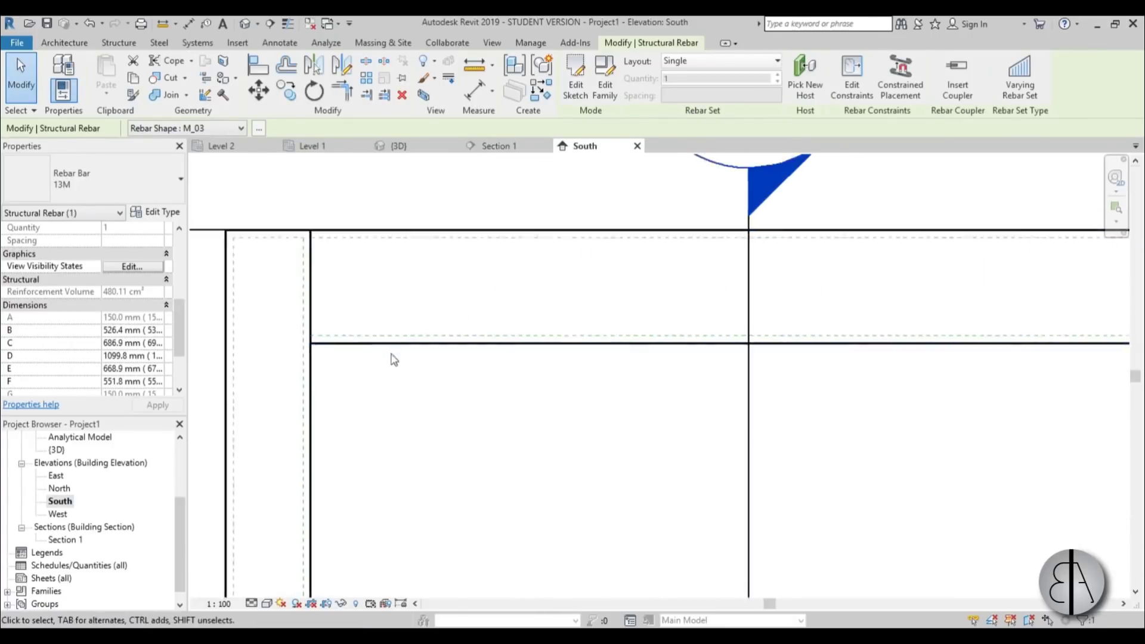
pyautogui.click(251, 603)
pyautogui.click(273, 586)
pyautogui.press('Escape')
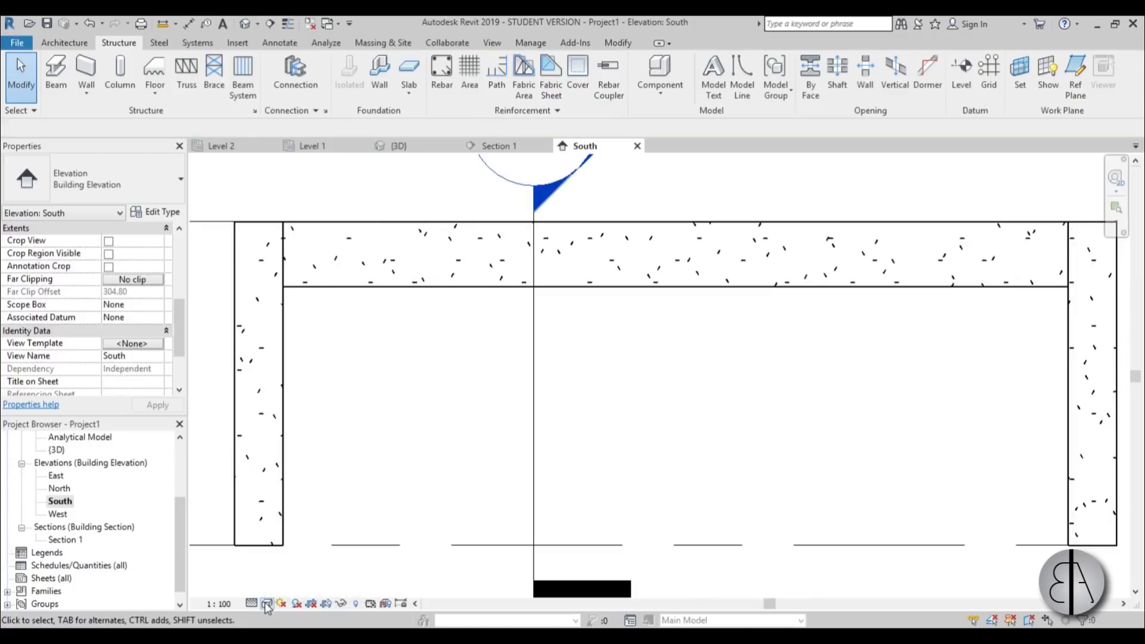
pyautogui.click(267, 604)
pyautogui.click(276, 512)
pyautogui.scroll(2, 255, 192)
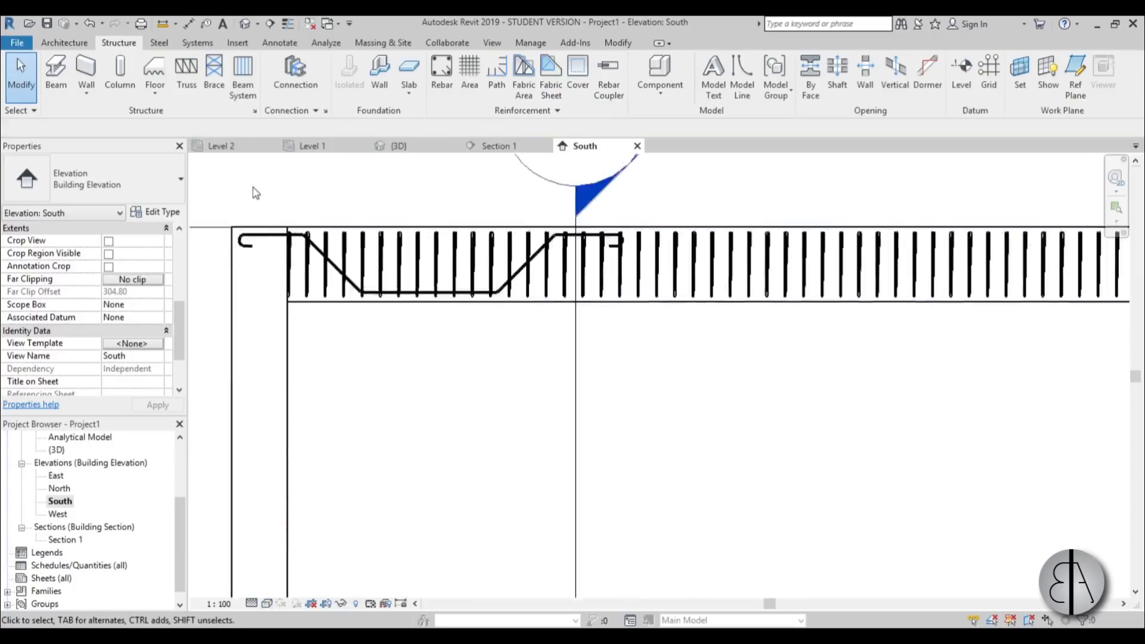
# Step: Stretch the M_03 bar's end to the beam's far end, giving a 1110.96 cm³ volume
pyautogui.click(623, 280)
pyautogui.scroll(4, 597, 274)
pyautogui.moveTo(755, 478); pyautogui.dragTo(371, 466, button='middle')
pyautogui.scroll(-5, 371, 466)
pyautogui.scroll(5, 455, 320)
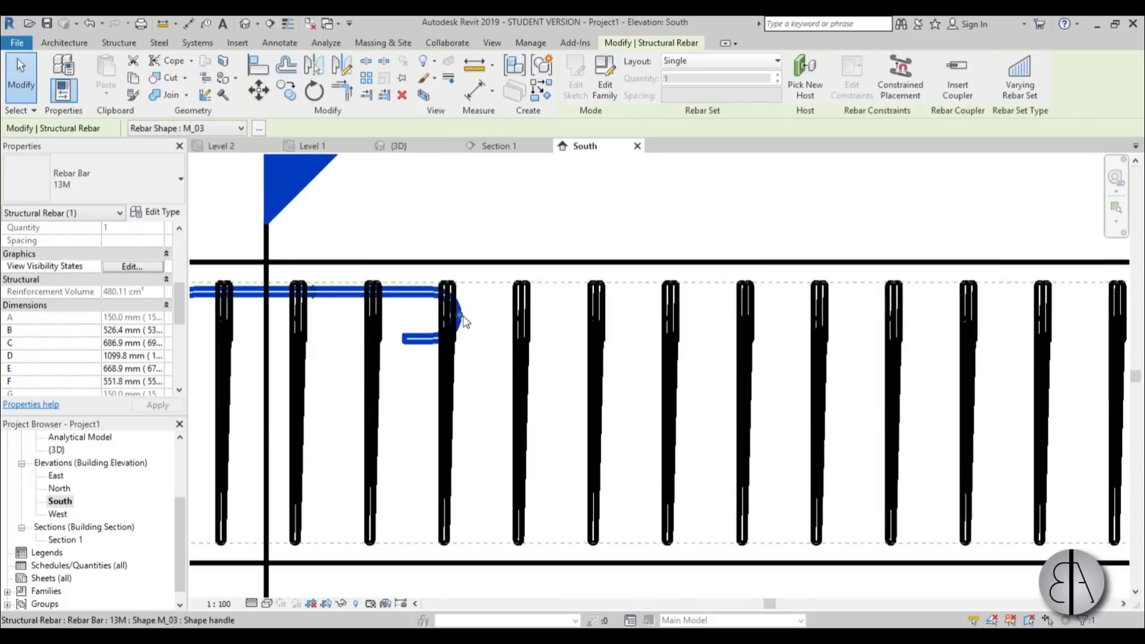
pyautogui.moveTo(464, 320); pyautogui.dragTo(639, 350)
pyautogui.scroll(-5, 486, 322)
pyautogui.scroll(2, 920, 312)
pyautogui.scroll(2, 846, 327)
pyautogui.scroll(3, 865, 312)
pyautogui.scroll(-4, 860, 338)
pyautogui.scroll(-3, 499, 467)
pyautogui.moveTo(499, 468); pyautogui.dragTo(793, 430, button='middle')
pyautogui.scroll(1, 696, 423)
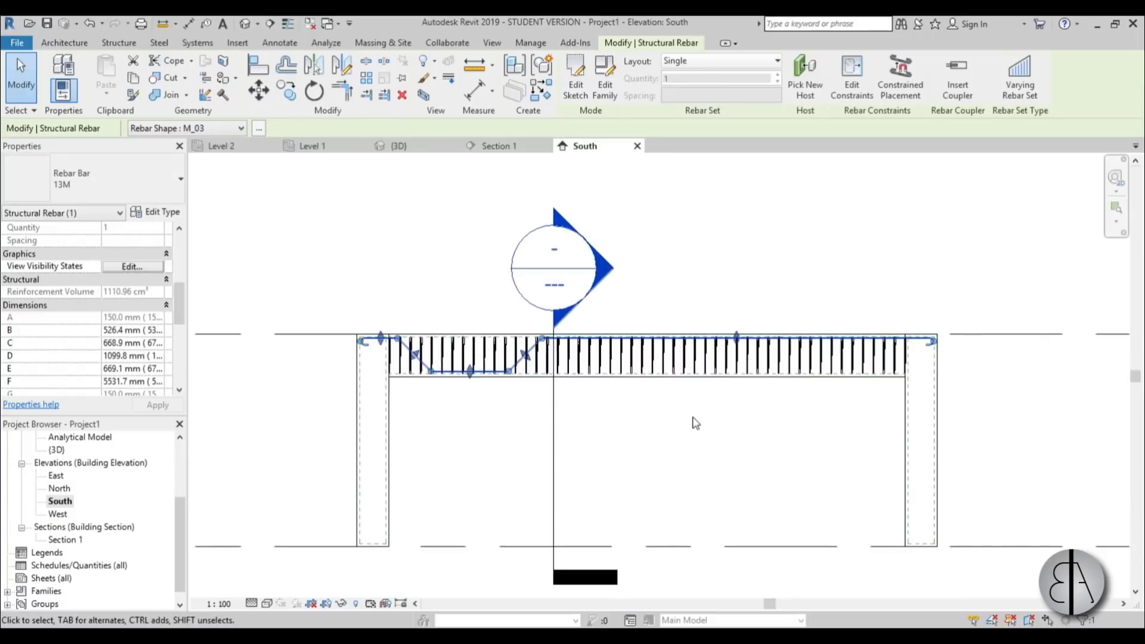
# Step: Change the South elevation's scale to 1:50, then to 1:25
pyautogui.click(219, 603)
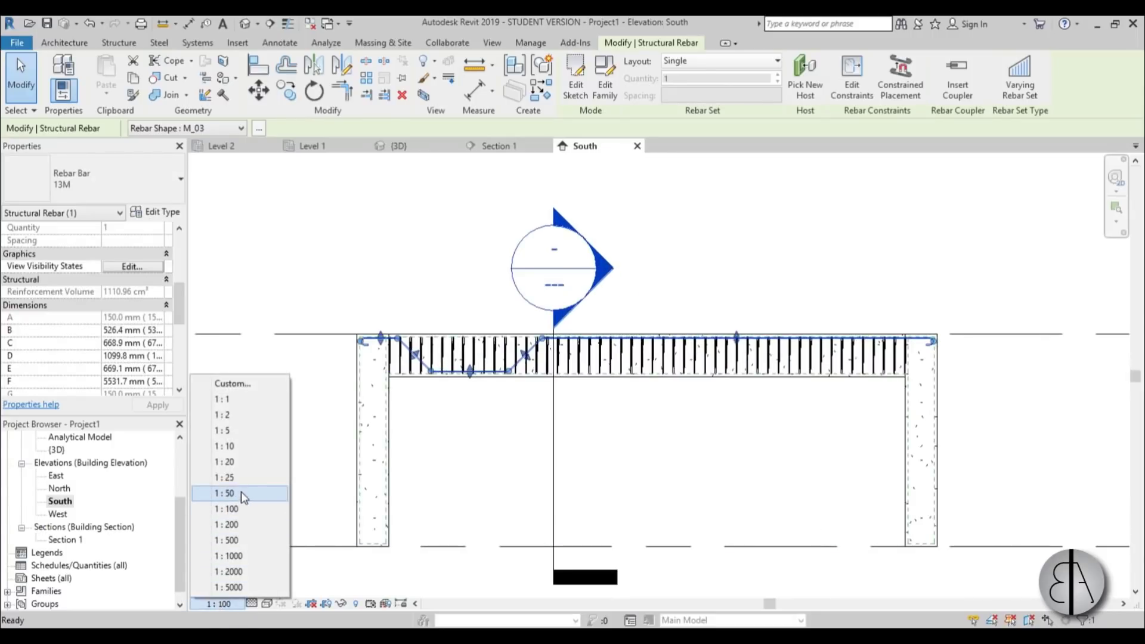
pyautogui.click(227, 562)
pyautogui.click(483, 448)
pyautogui.scroll(5, 387, 364)
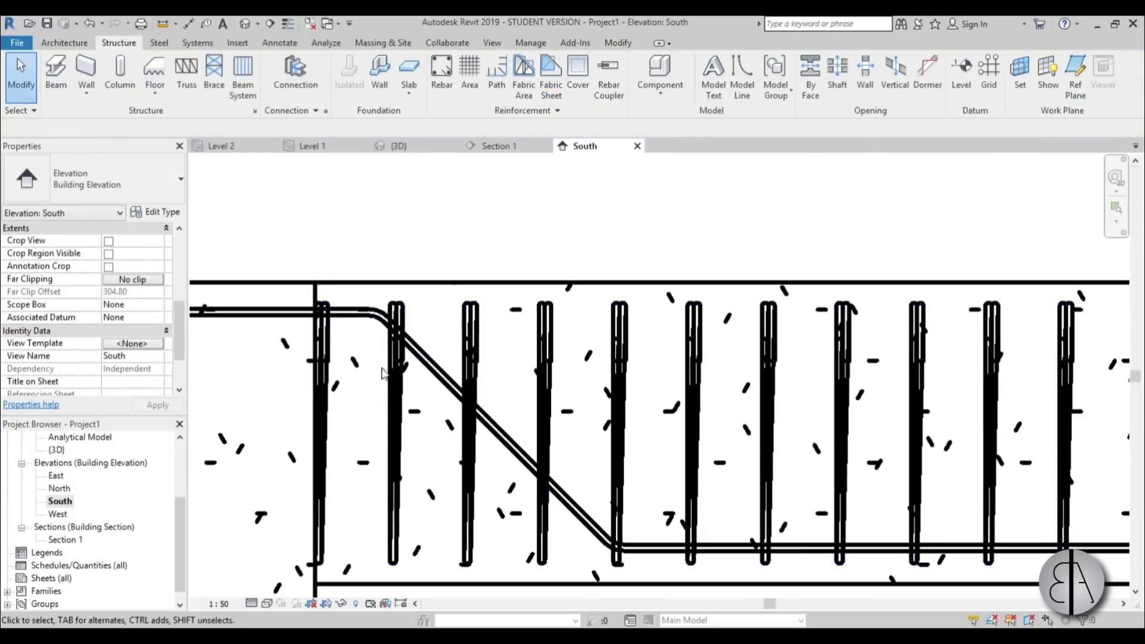
pyautogui.click(252, 604)
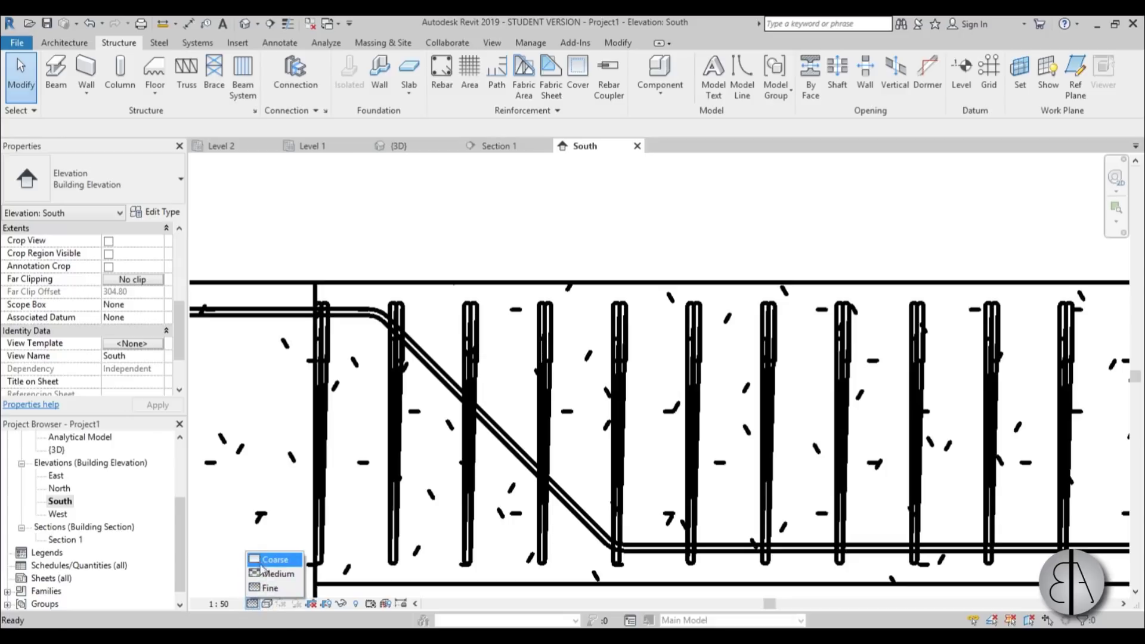
pyautogui.click(219, 604)
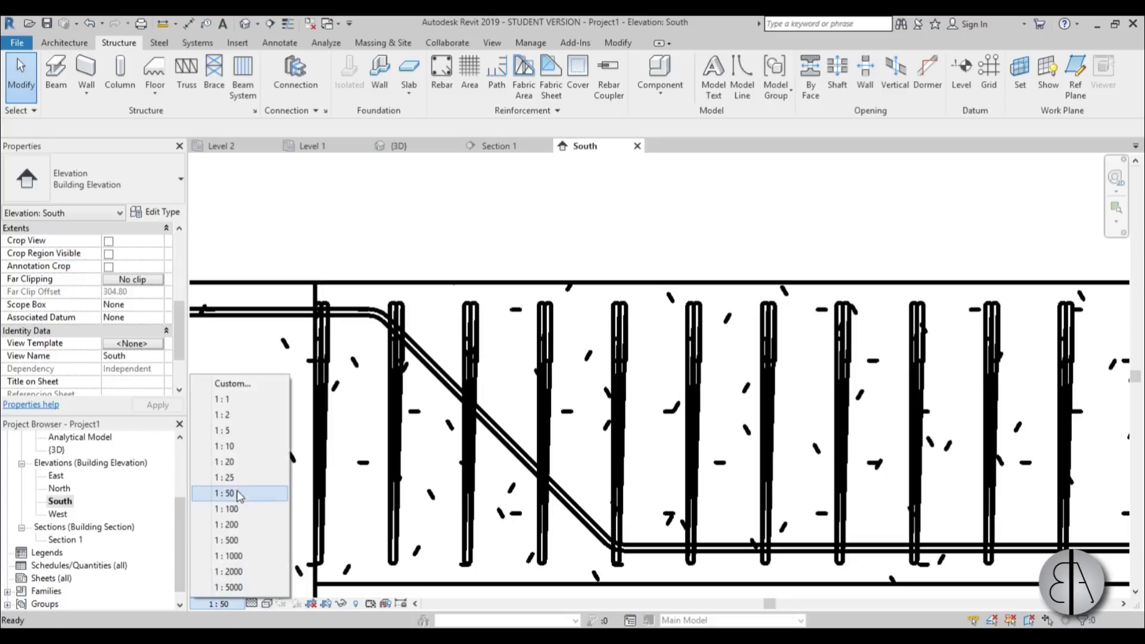
pyautogui.click(223, 477)
pyautogui.scroll(-6, 392, 434)
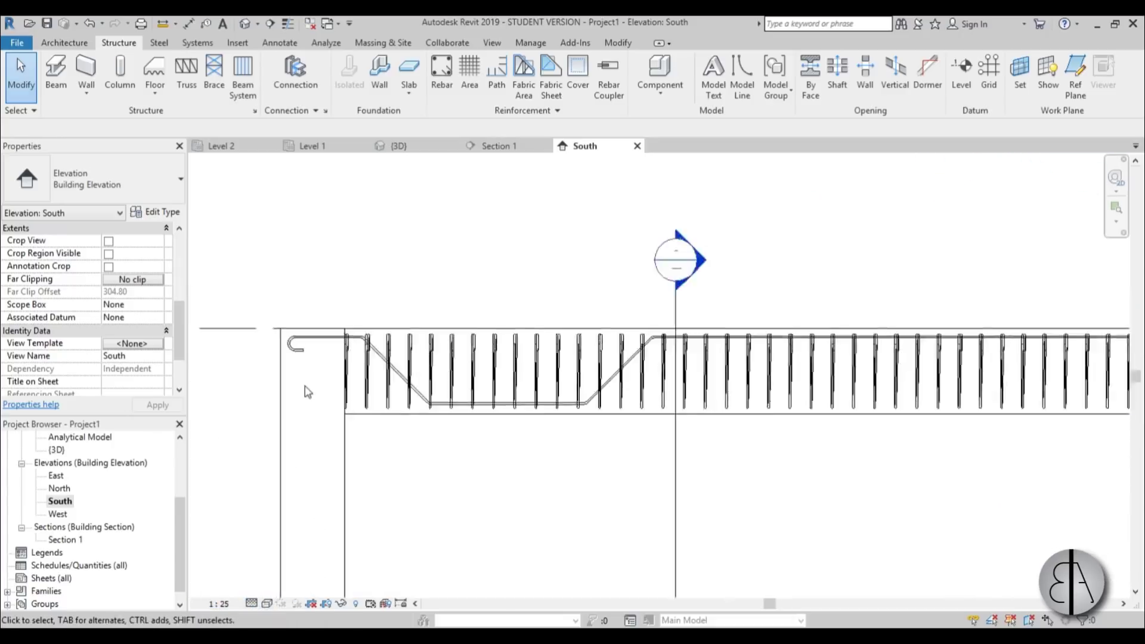
pyautogui.scroll(3, 386, 397)
# Step: Move the bent bar's diagonals toward the supports: B 789.2 mm, D 5614.9 mm, F 753.8 mm
pyautogui.click(334, 350)
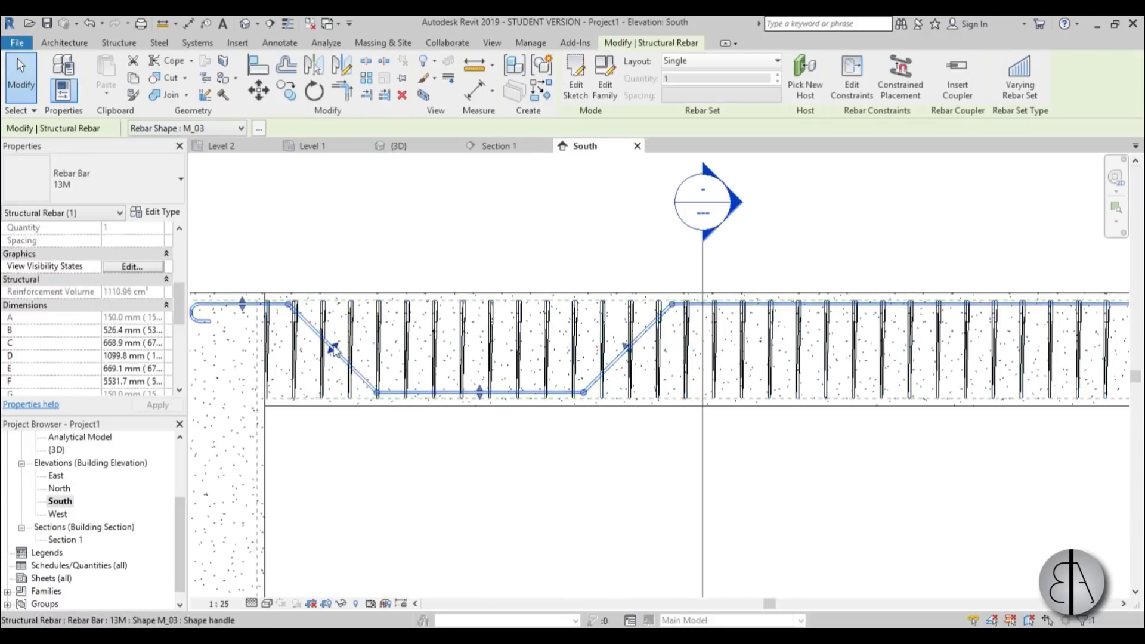
pyautogui.moveTo(334, 352); pyautogui.dragTo(387, 357)
pyautogui.scroll(-3, 388, 356)
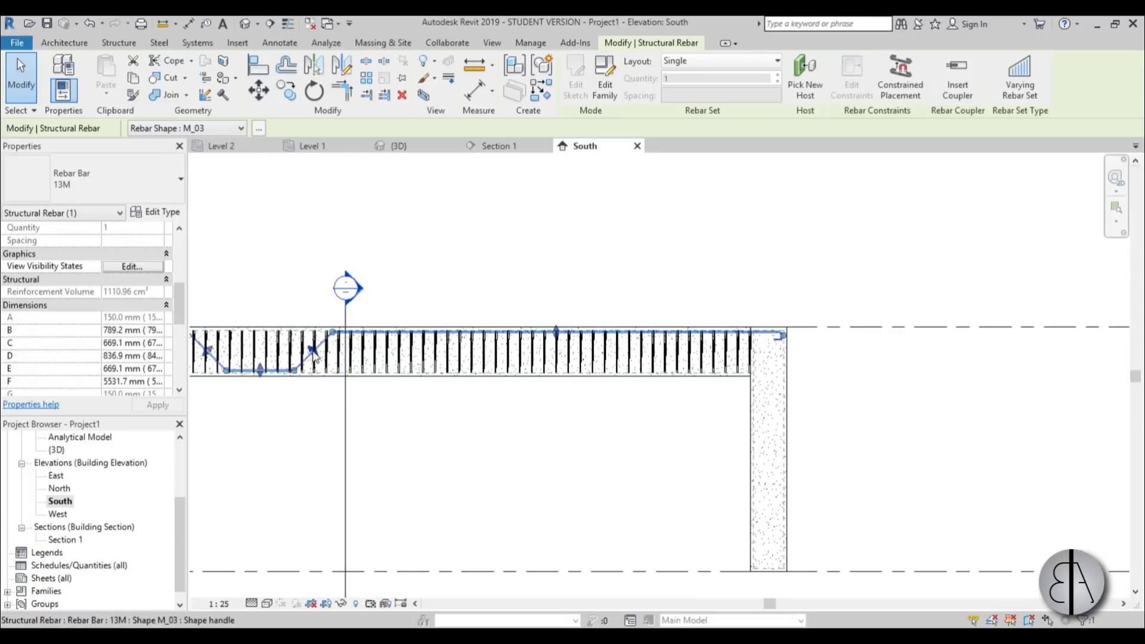
pyautogui.moveTo(541, 389); pyautogui.dragTo(657, 412)
pyautogui.moveTo(583, 442); pyautogui.dragTo(662, 456, button='middle')
pyautogui.moveTo(785, 374); pyautogui.dragTo(798, 362)
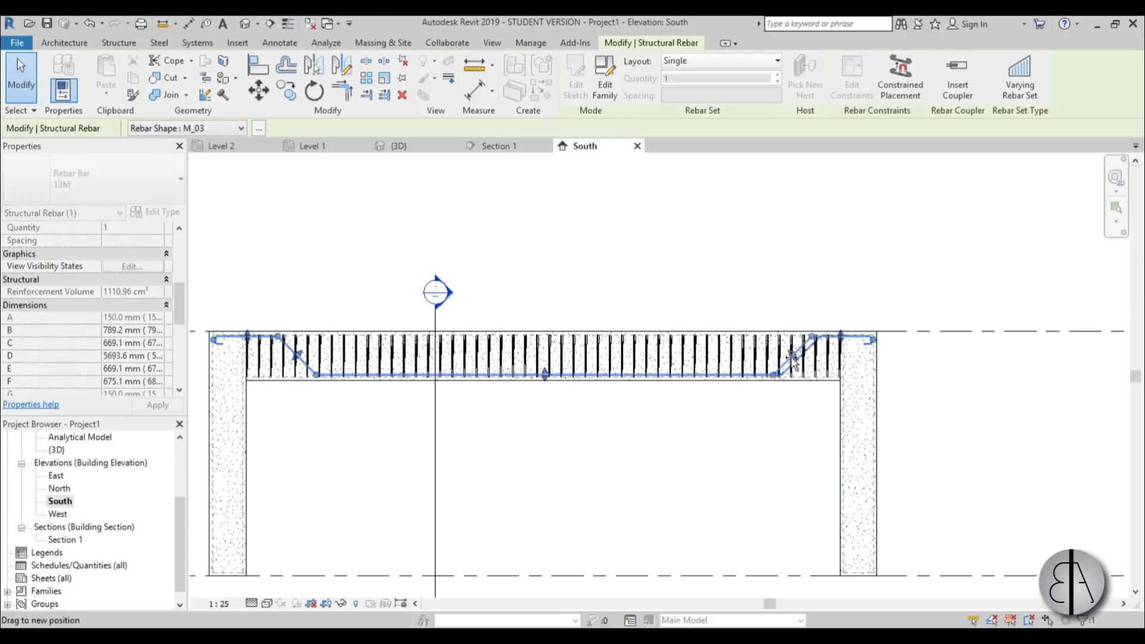
pyautogui.click(741, 440)
pyautogui.scroll(3, 418, 418)
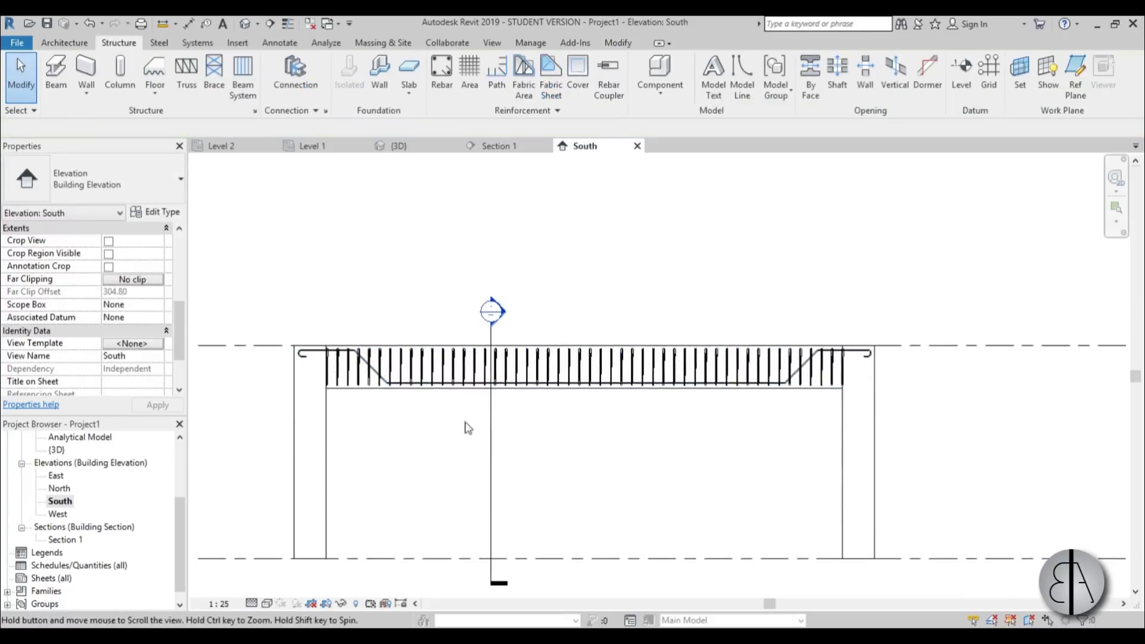
pyautogui.click(325, 355)
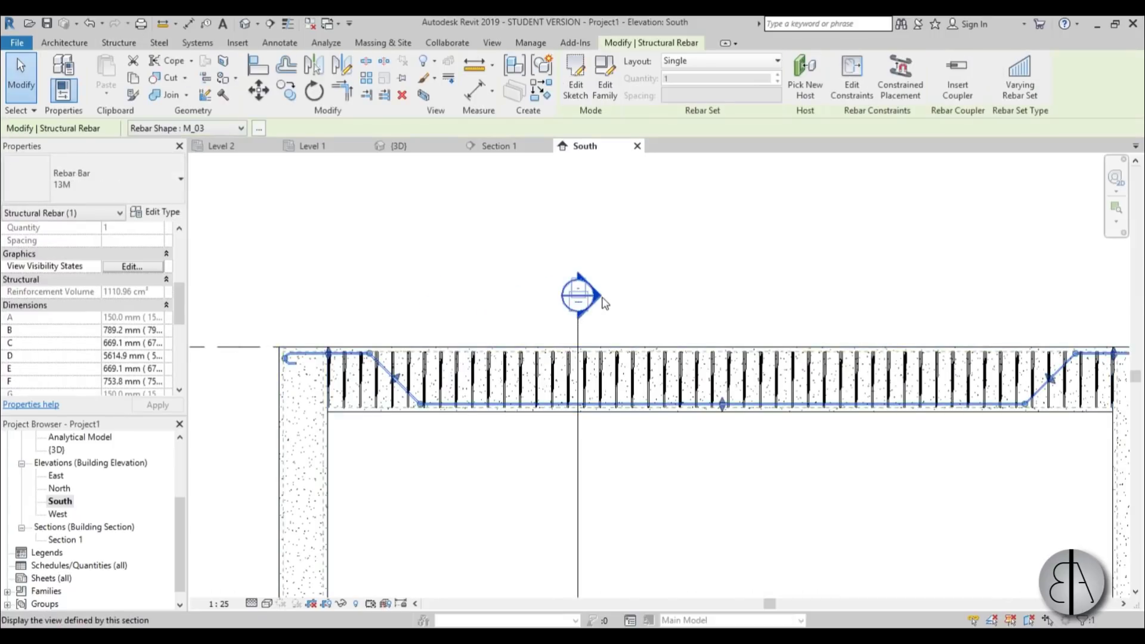
# Step: In Section 1, copy the bottom-right longitudinal bar to the stirrup's bottom-left corner
pyautogui.doubleClick(603, 299)
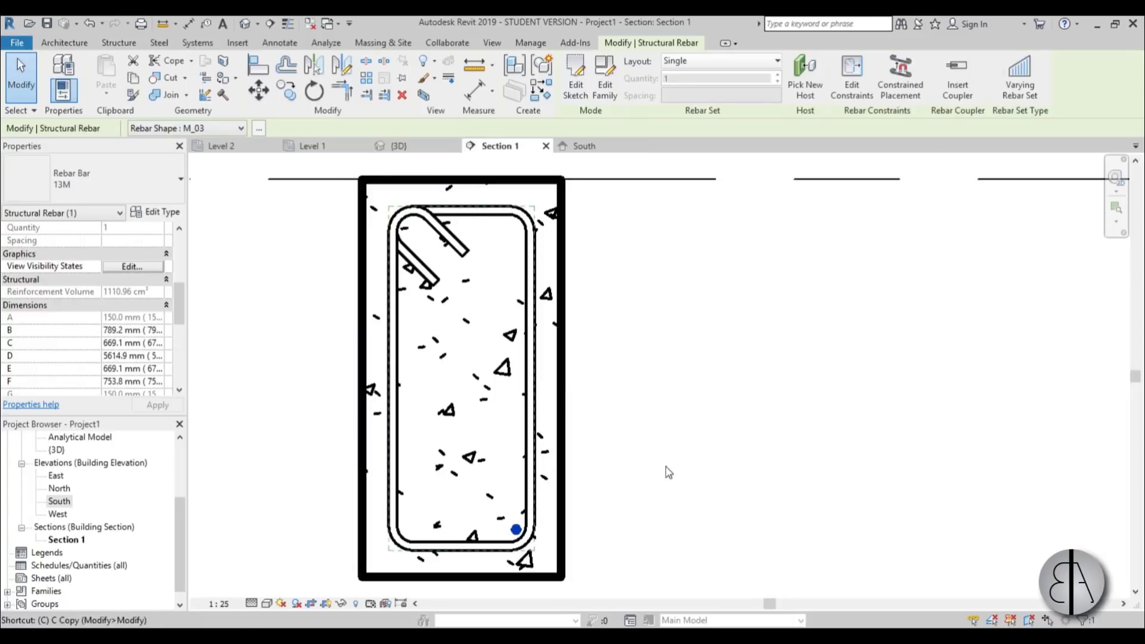
pyautogui.press('c')
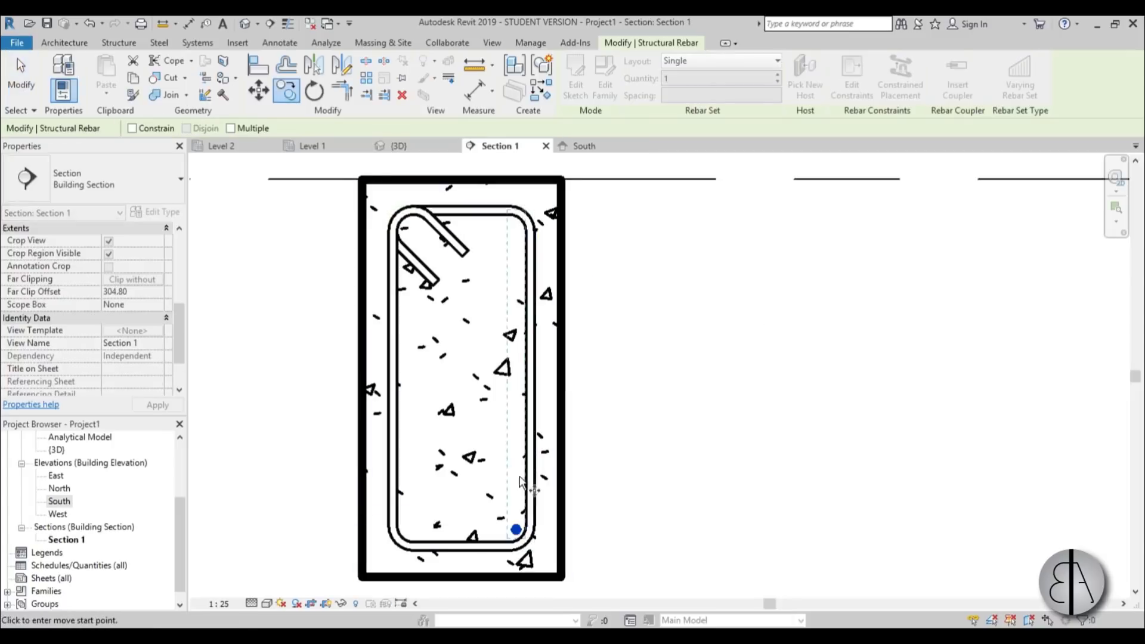
pyautogui.click(516, 527)
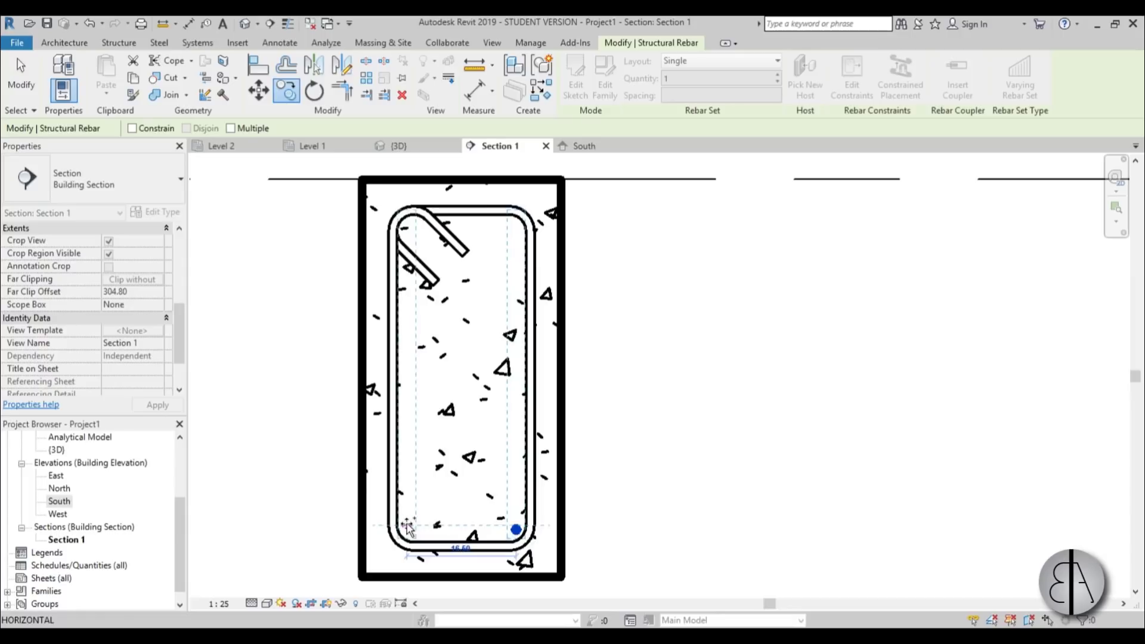
pyautogui.click(407, 527)
pyautogui.press('Escape')
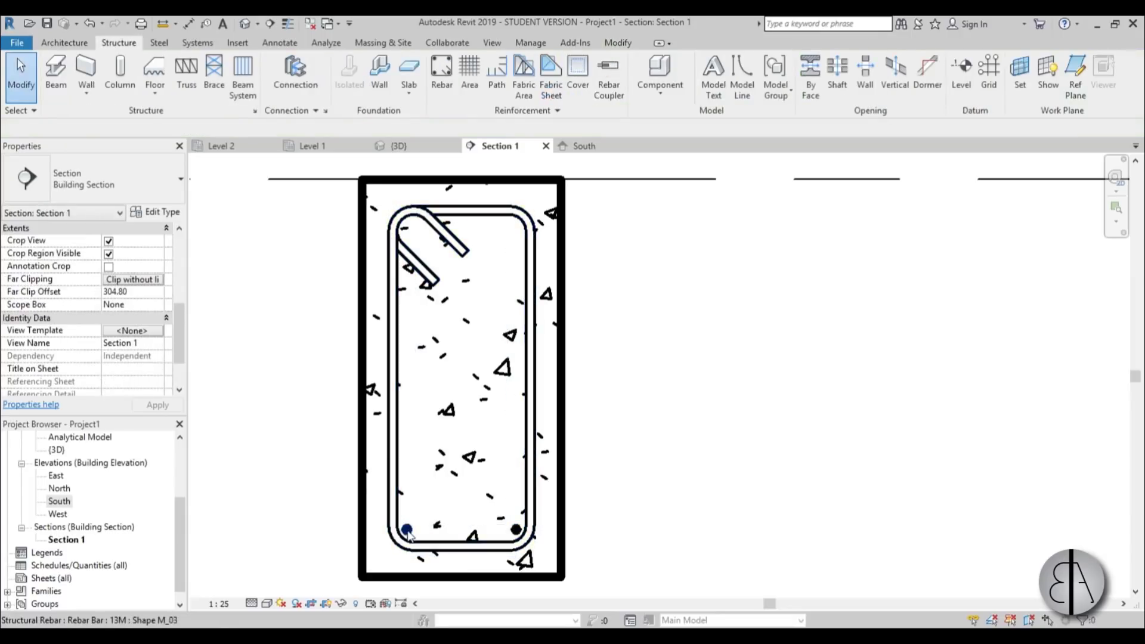
# Step: Check the bottom bar, the beam and the stirrup by selecting each in turn
pyautogui.click(516, 530)
pyautogui.press('Escape')
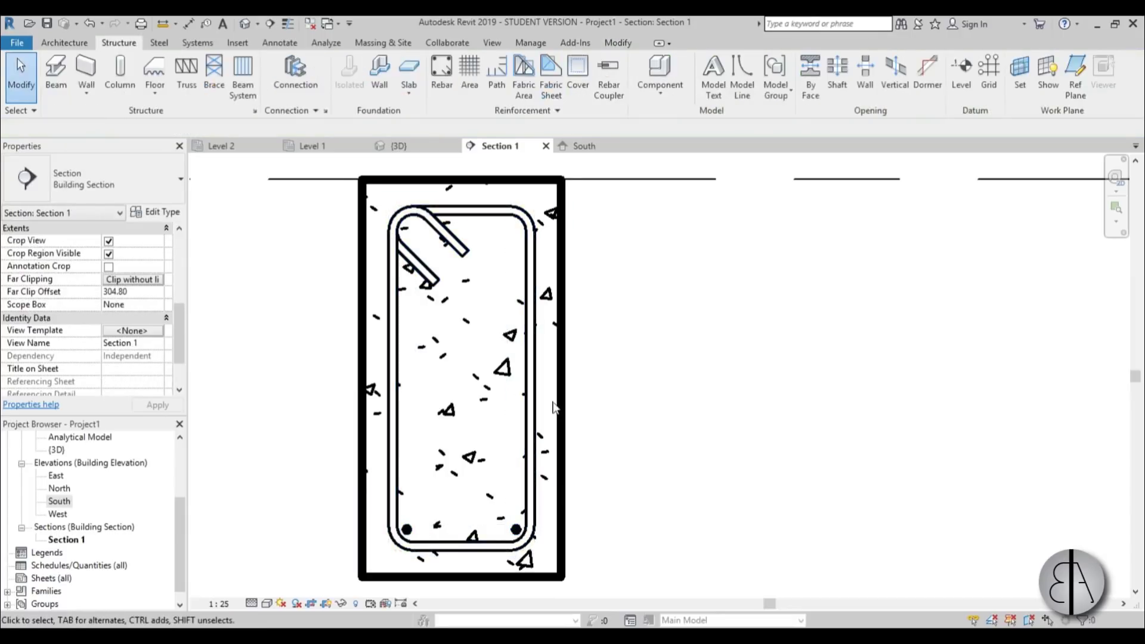
pyautogui.click(558, 394)
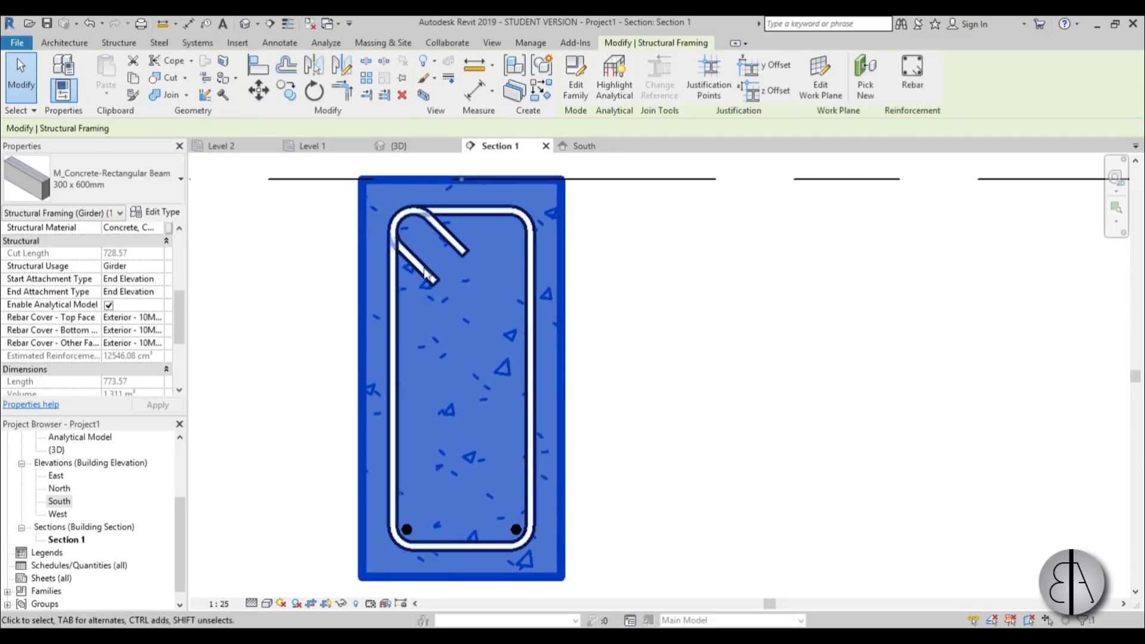
pyautogui.click(337, 264)
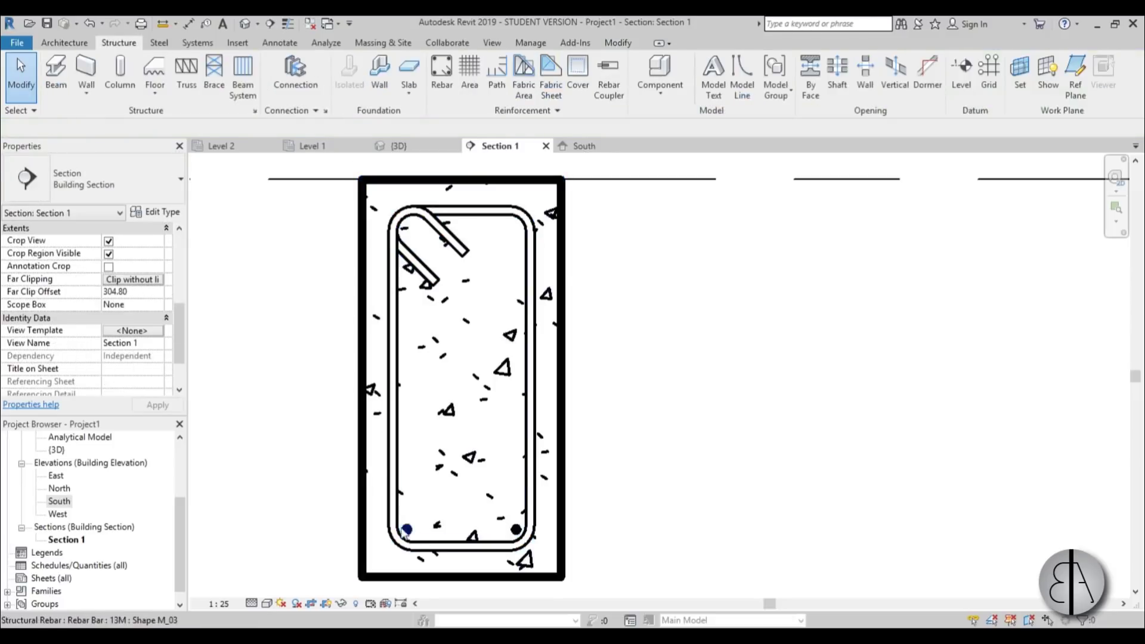
pyautogui.click(400, 261)
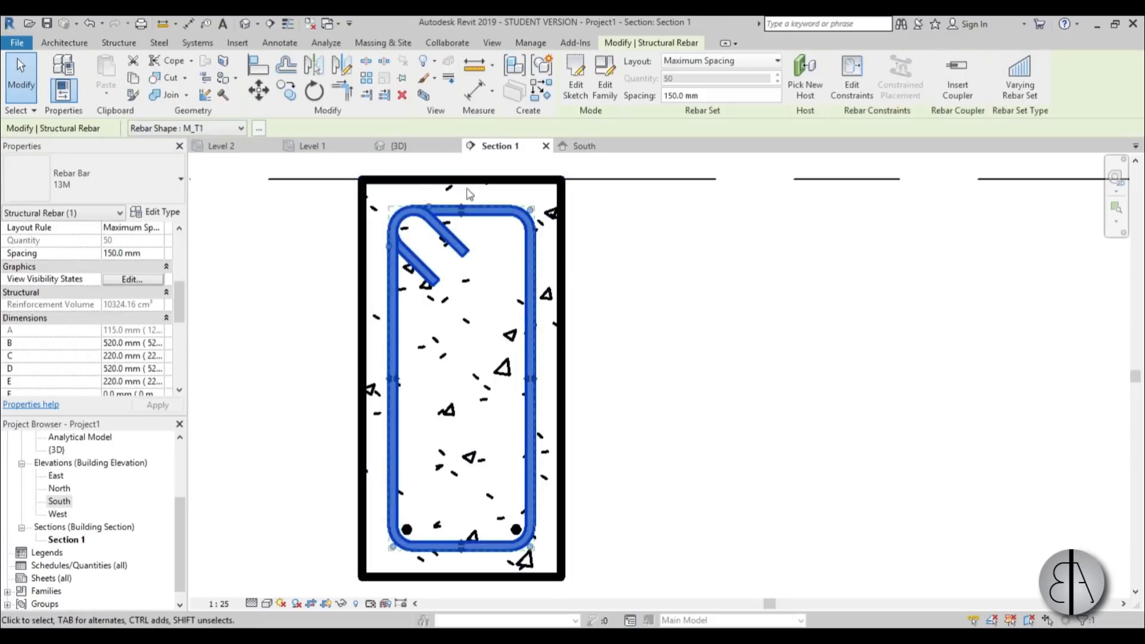
pyautogui.press('Escape')
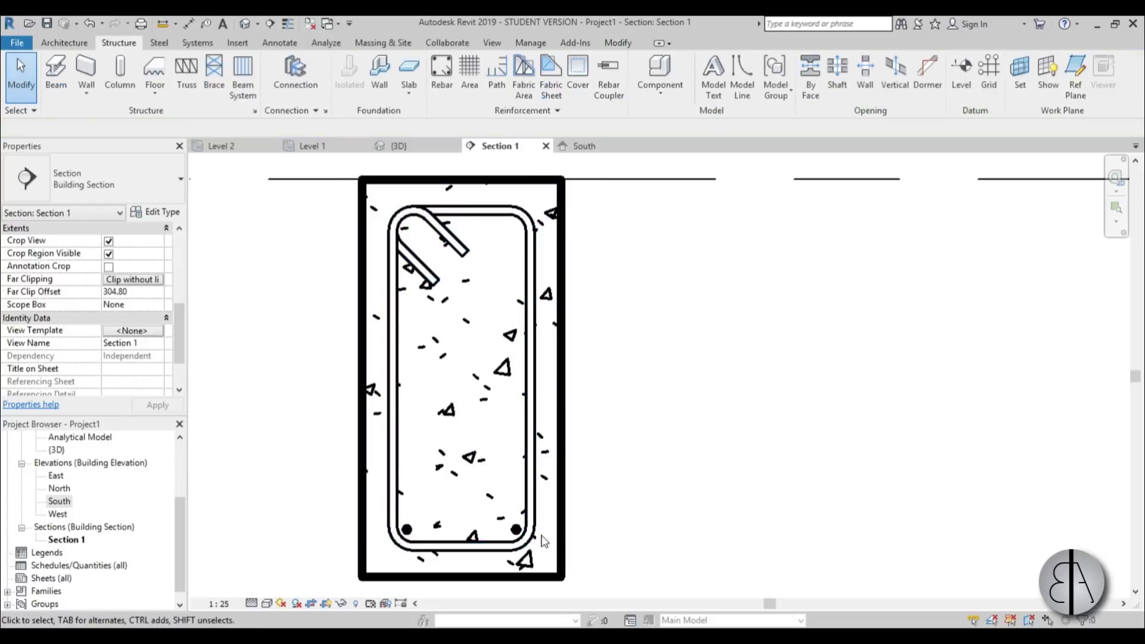
pyautogui.click(516, 530)
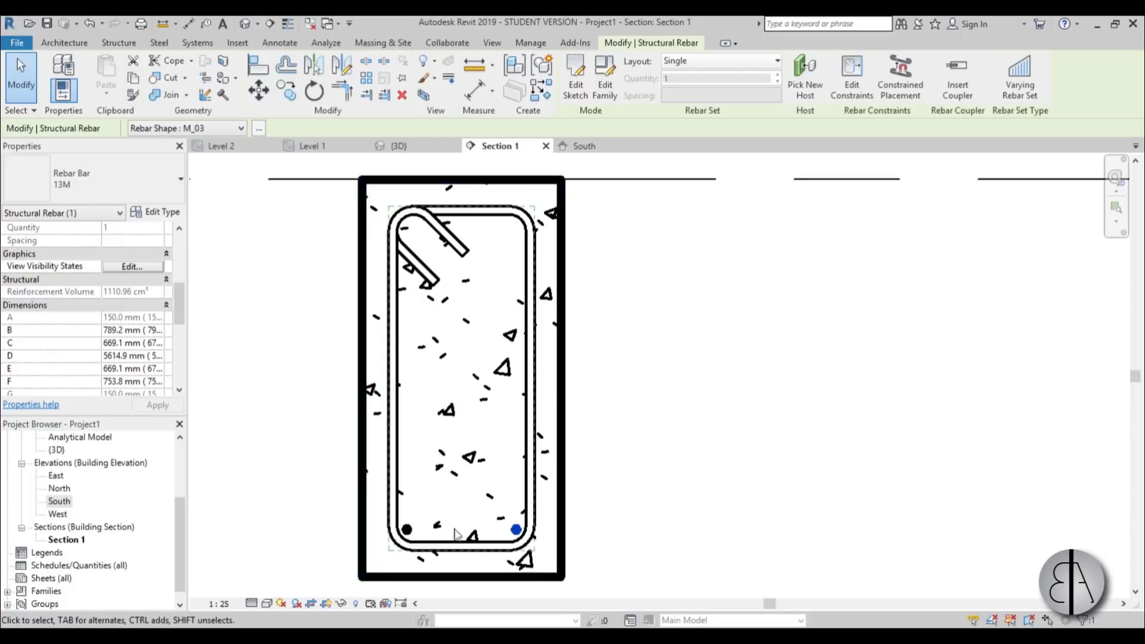
pyautogui.press('Escape')
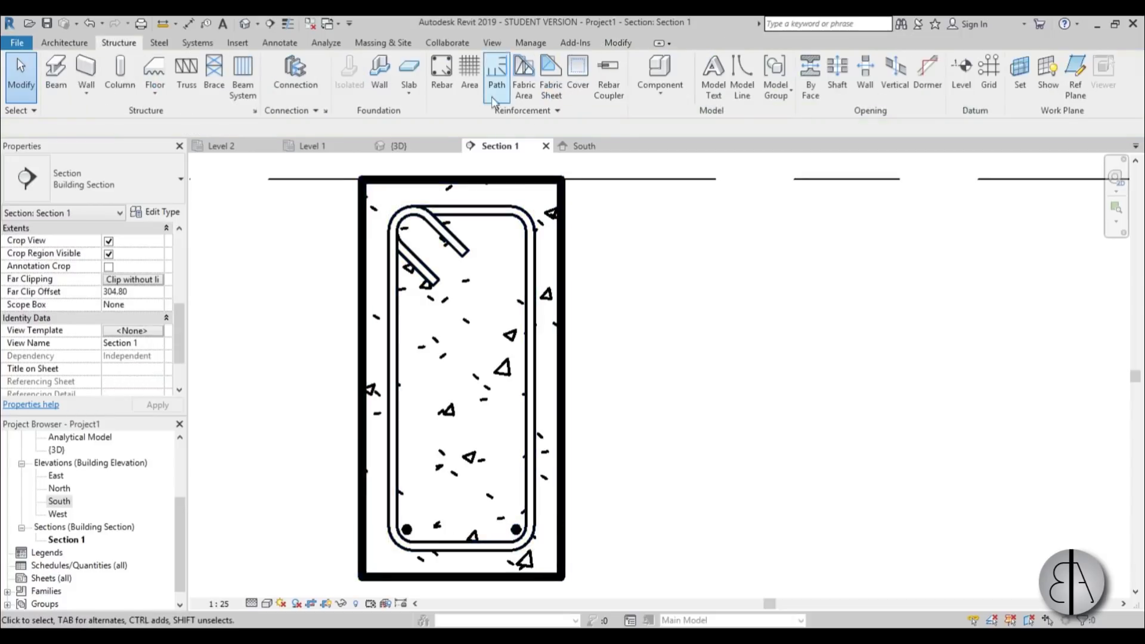
# Step: Place a straight M_00 bar, parallel to cover, on the stirrup's right side
pyautogui.click(455, 90)
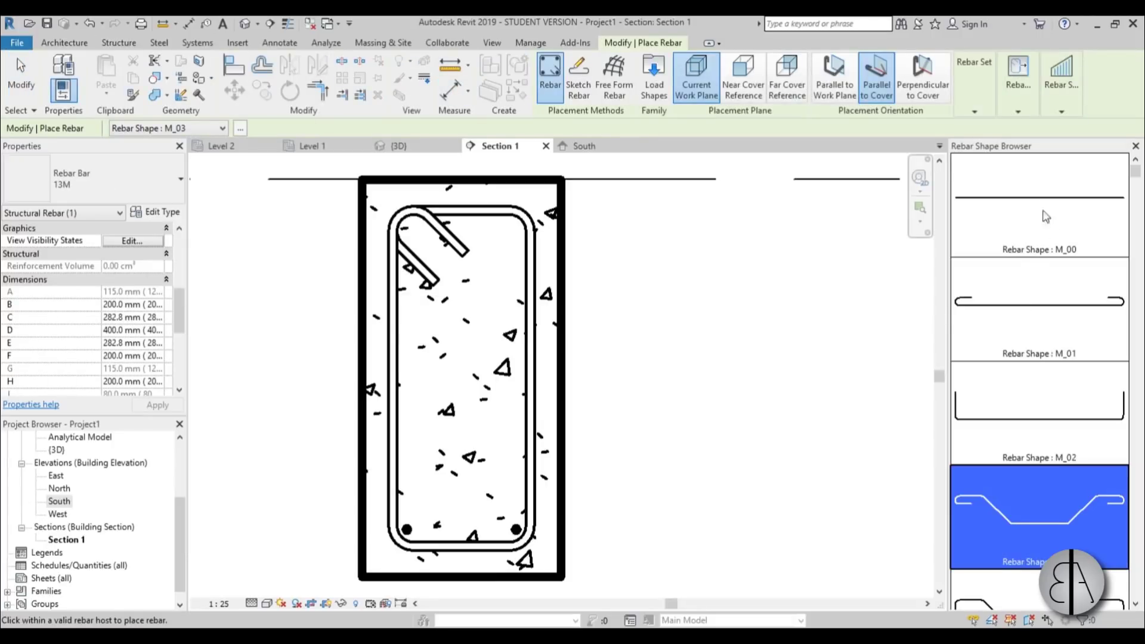
pyautogui.click(1045, 209)
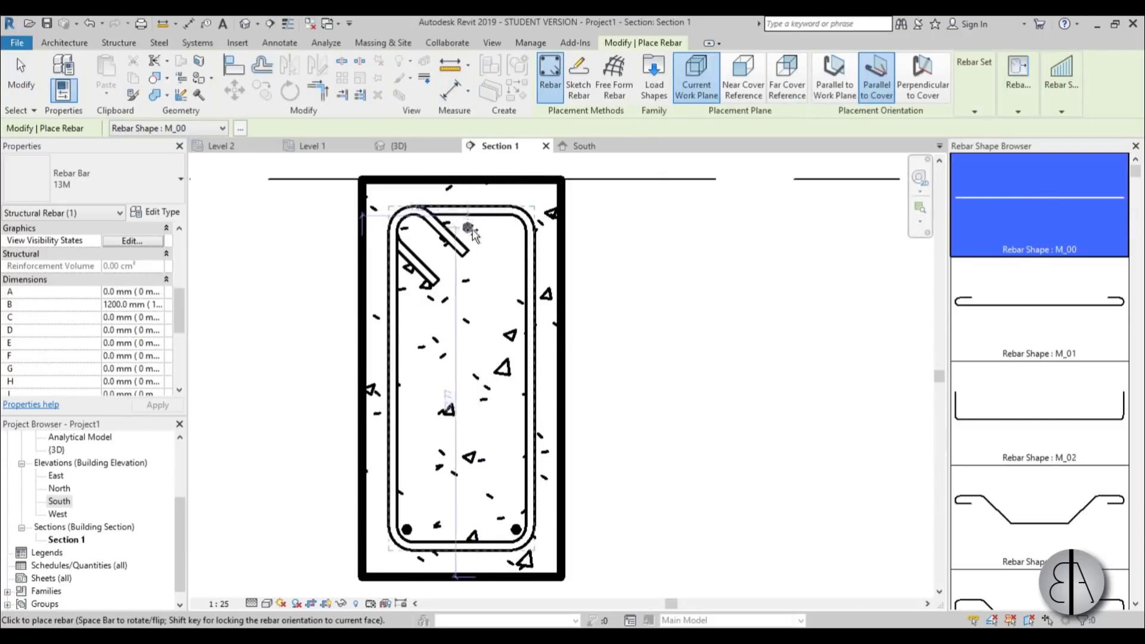
pyautogui.click(877, 84)
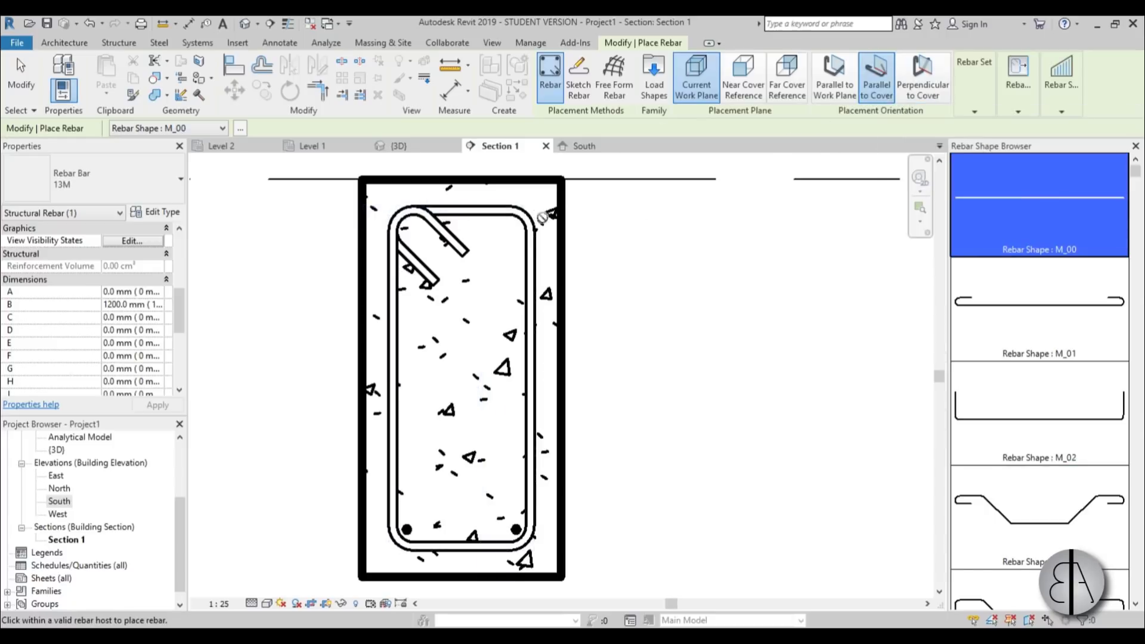
pyautogui.click(509, 232)
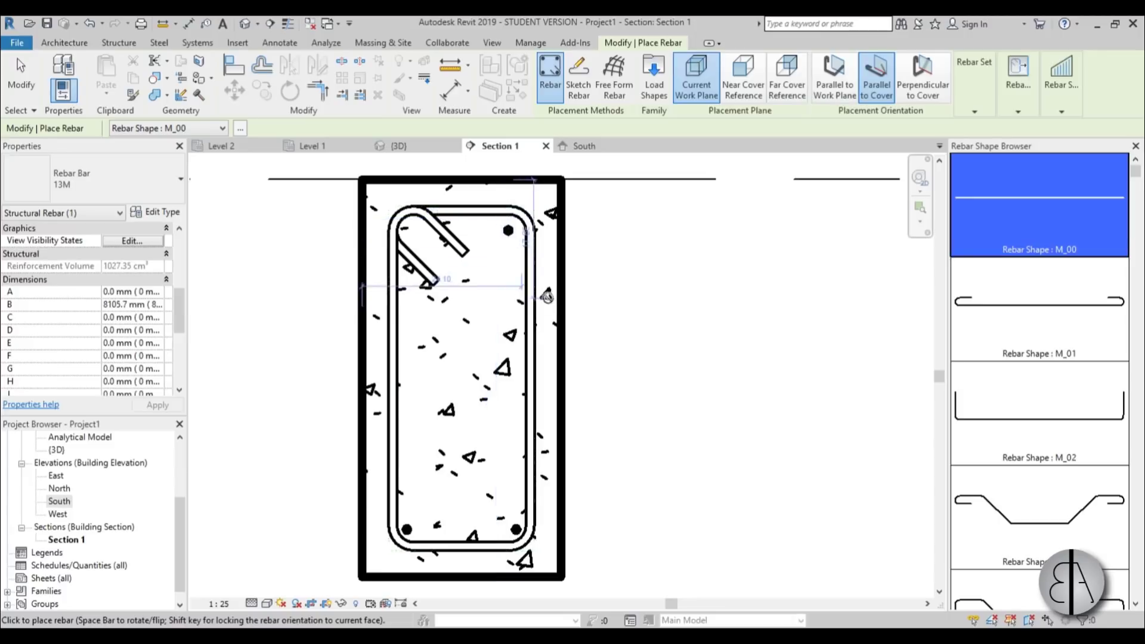
pyautogui.press('Escape')
# Step: Make the straight bar a Fixed Number set of 3 and shift it toward the left leg
pyautogui.click(509, 234)
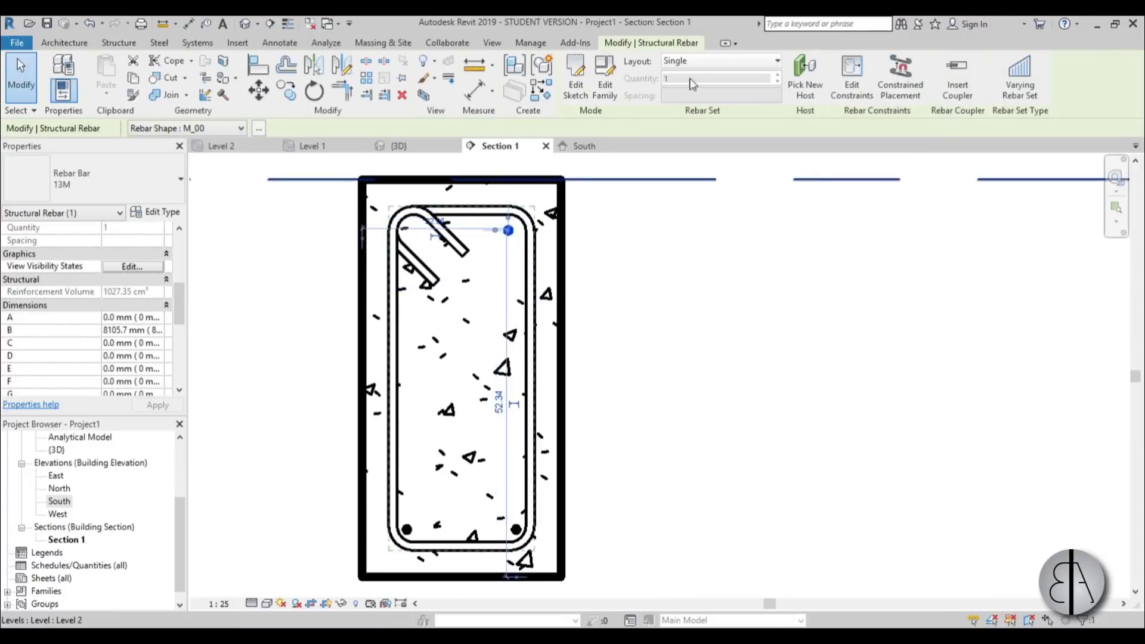
pyautogui.click(719, 60)
pyautogui.click(695, 92)
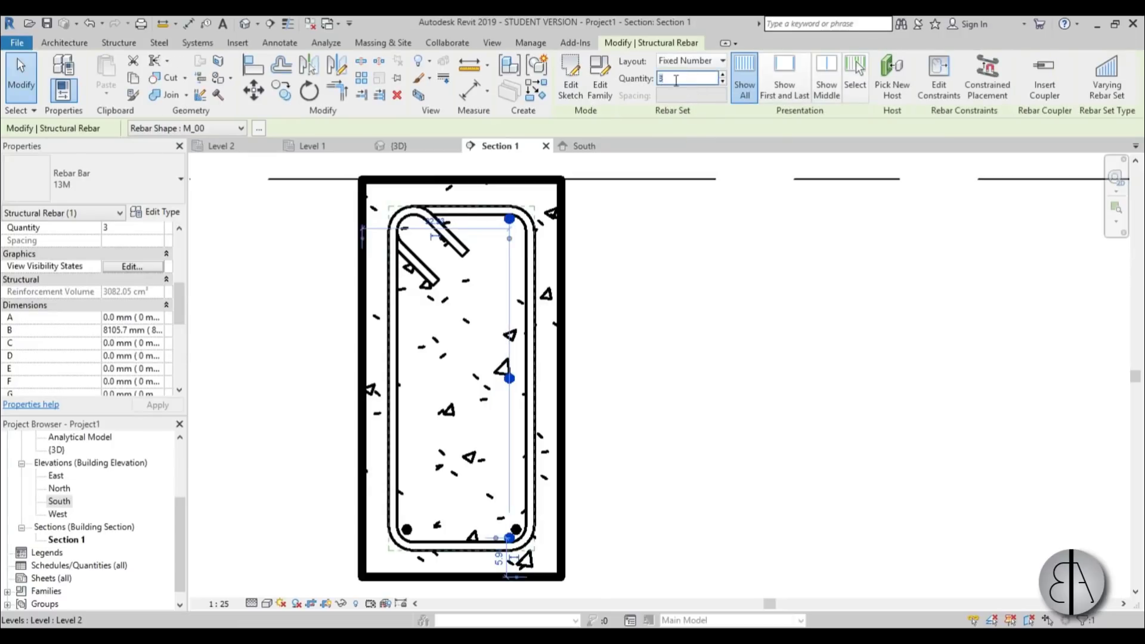
pyautogui.press('Escape')
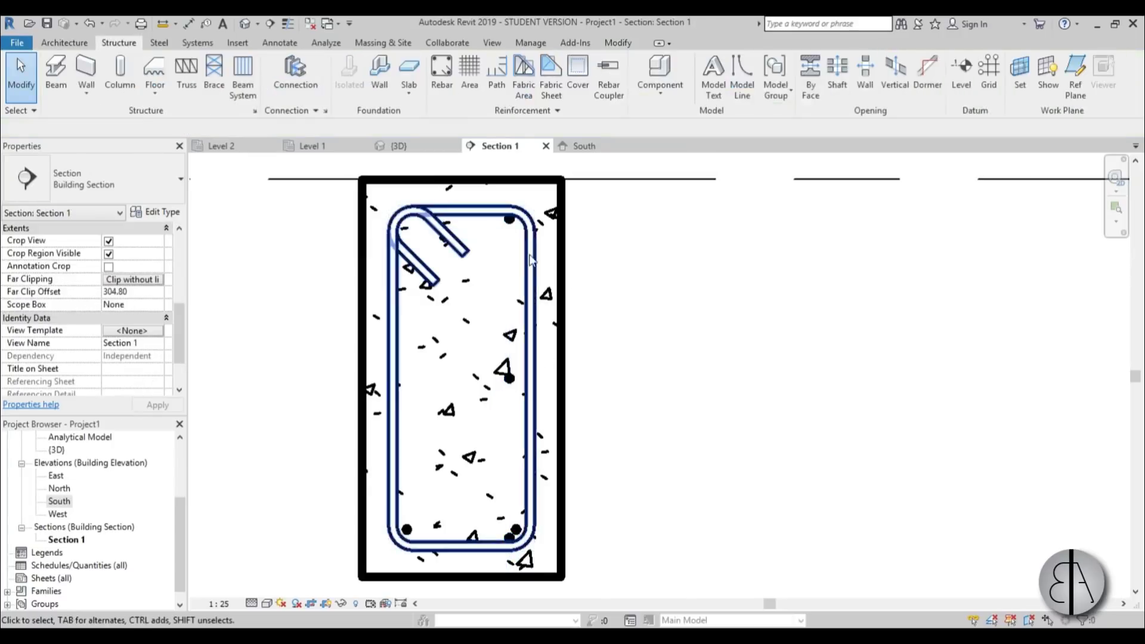
pyautogui.click(455, 227)
pyautogui.moveTo(454, 227)
pyautogui.mouseDown()
pyautogui.moveTo(405, 225)
pyautogui.moveTo(432, 225)
pyautogui.mouseUp()
pyautogui.press('Escape')
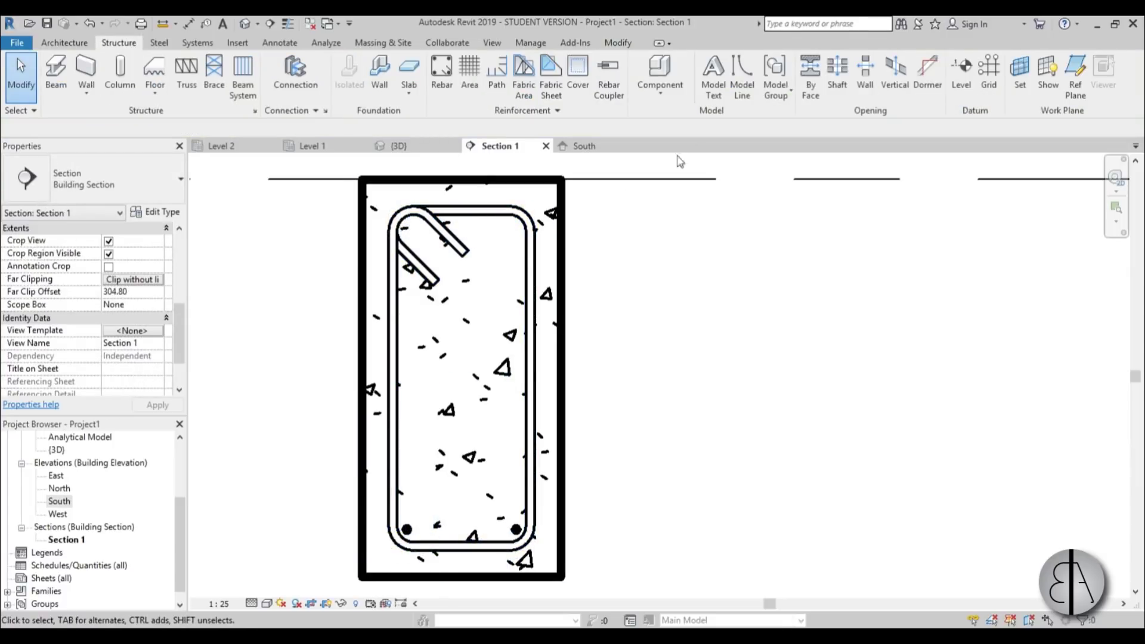
# Step: Set up a new straight rebar as a Fixed Number set with quantity 4
pyautogui.click(439, 77)
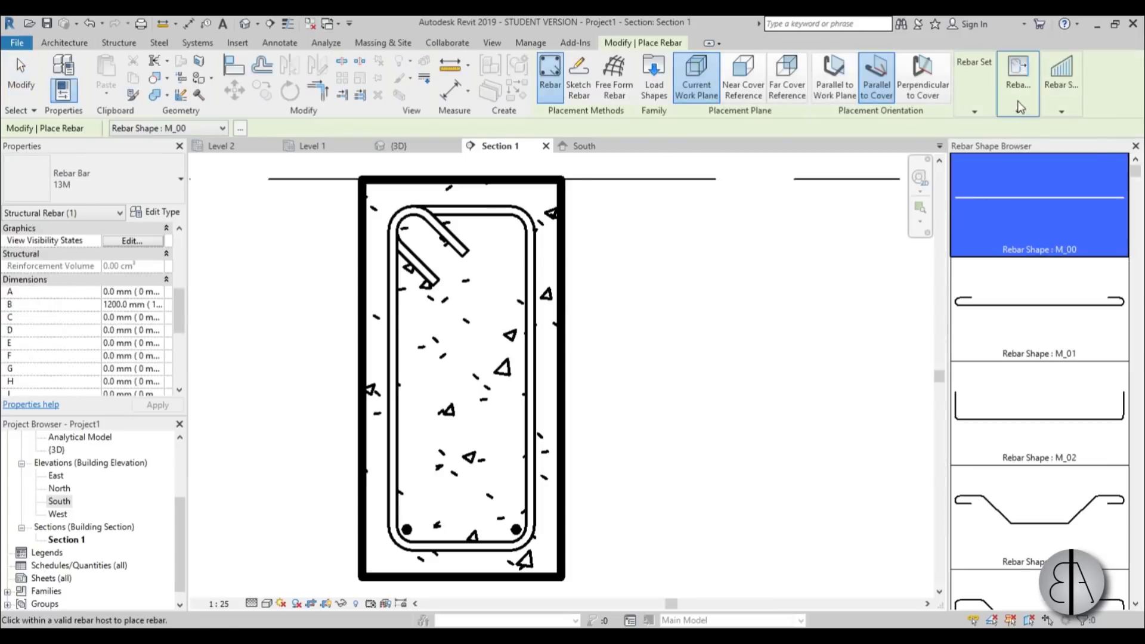
pyautogui.click(976, 113)
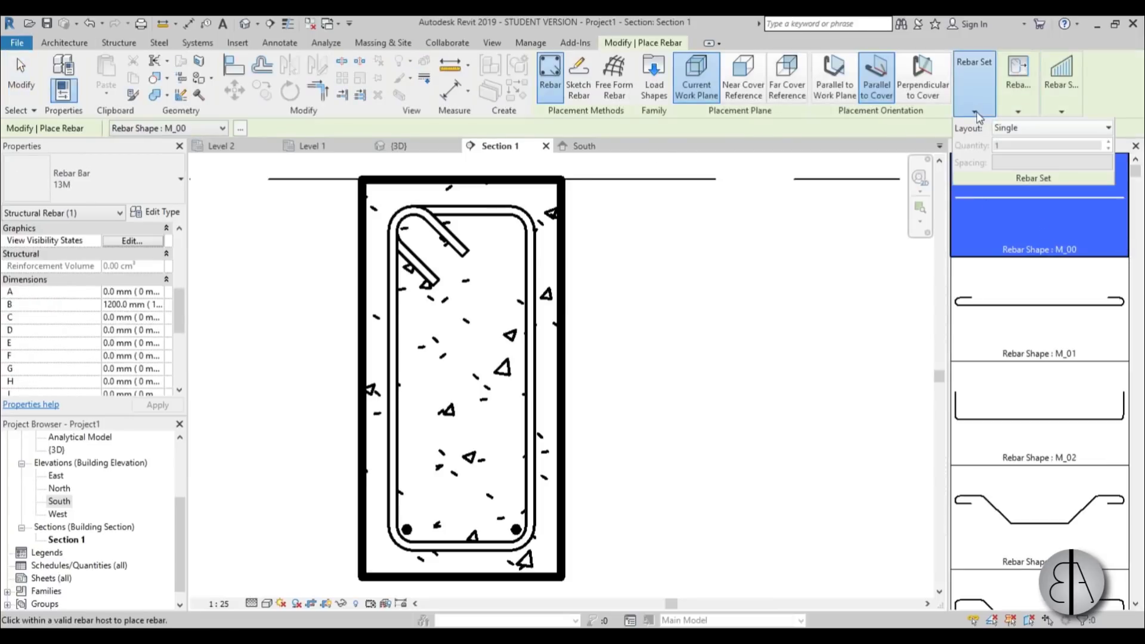
pyautogui.click(1029, 127)
pyautogui.click(1023, 143)
pyautogui.click(1050, 127)
pyautogui.click(1032, 156)
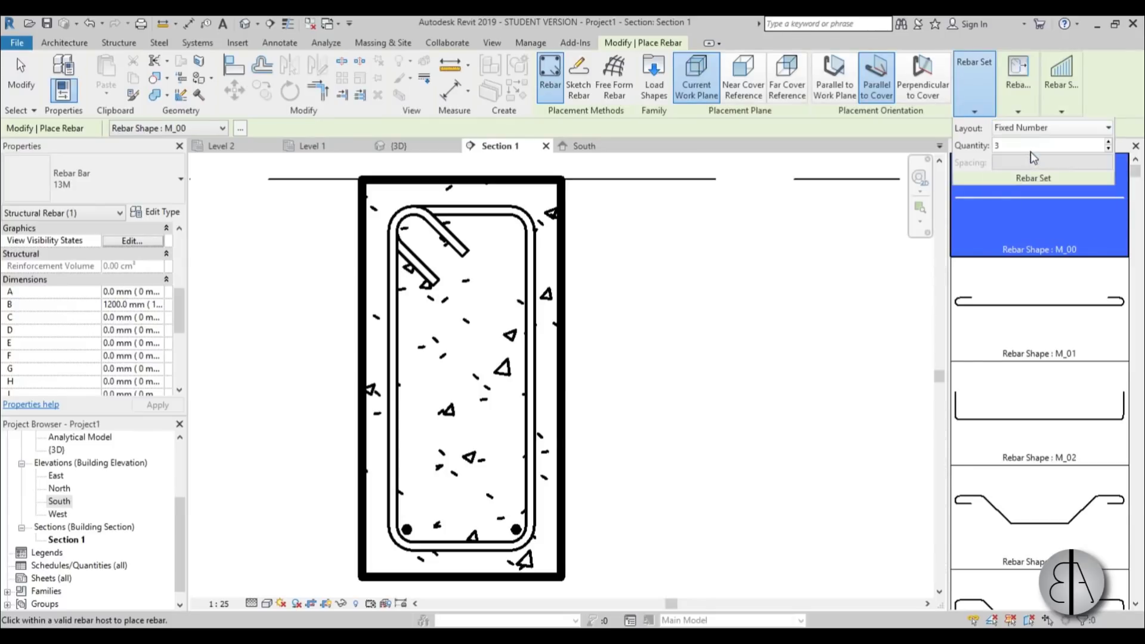
pyautogui.click(1029, 146)
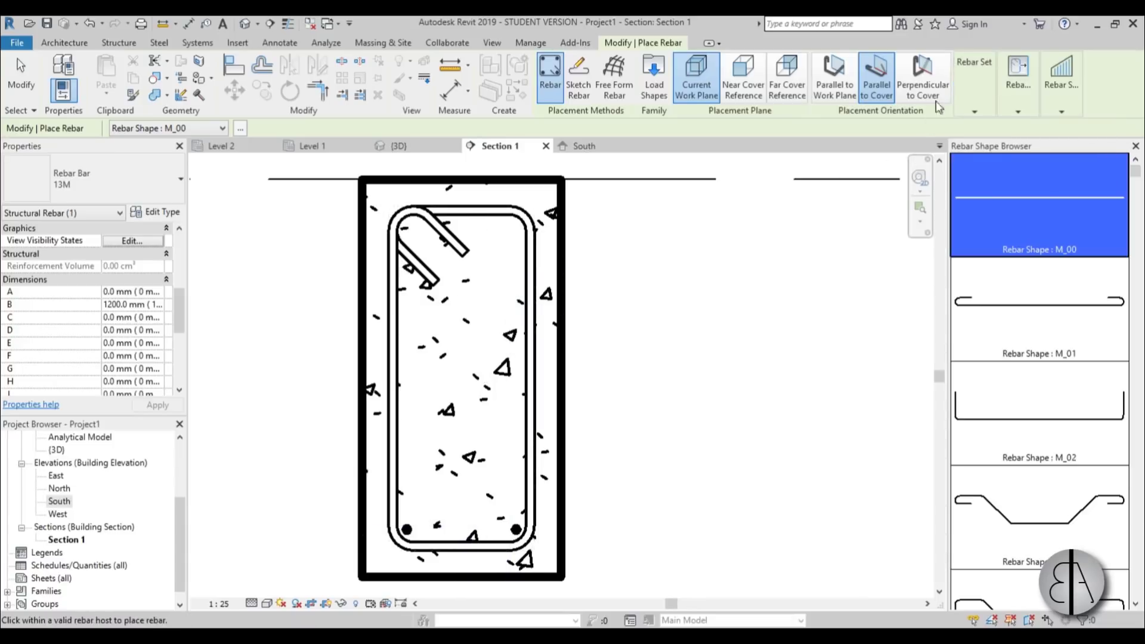
pyautogui.moveTo(1002, 113)
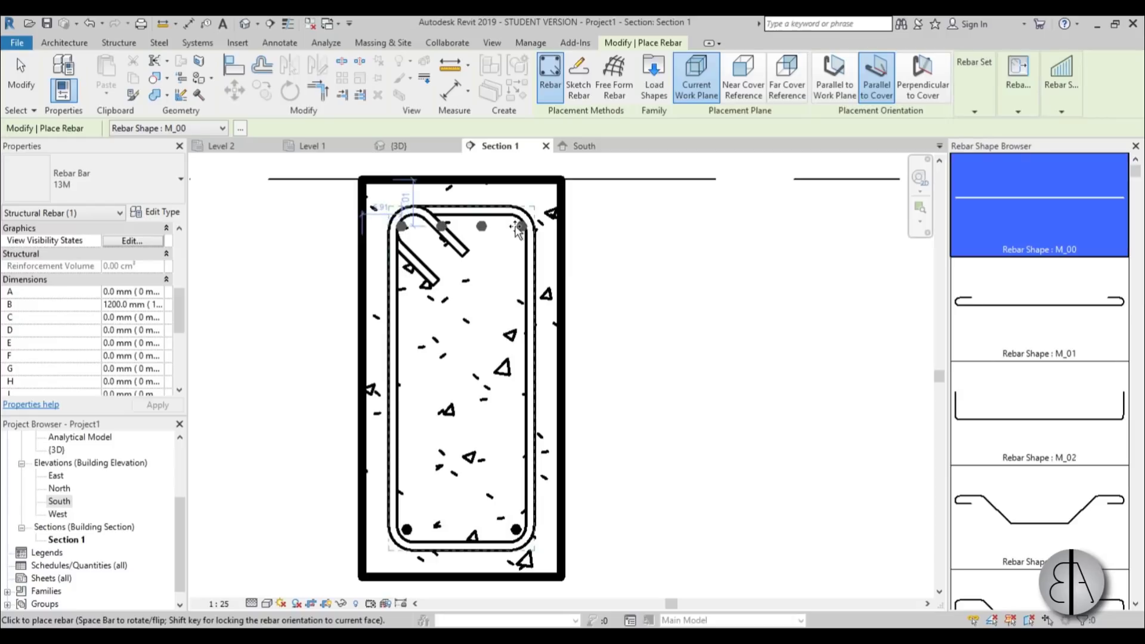
# Step: Place the four-bar set across the top of the stirrup
pyautogui.scroll(2, 516, 229)
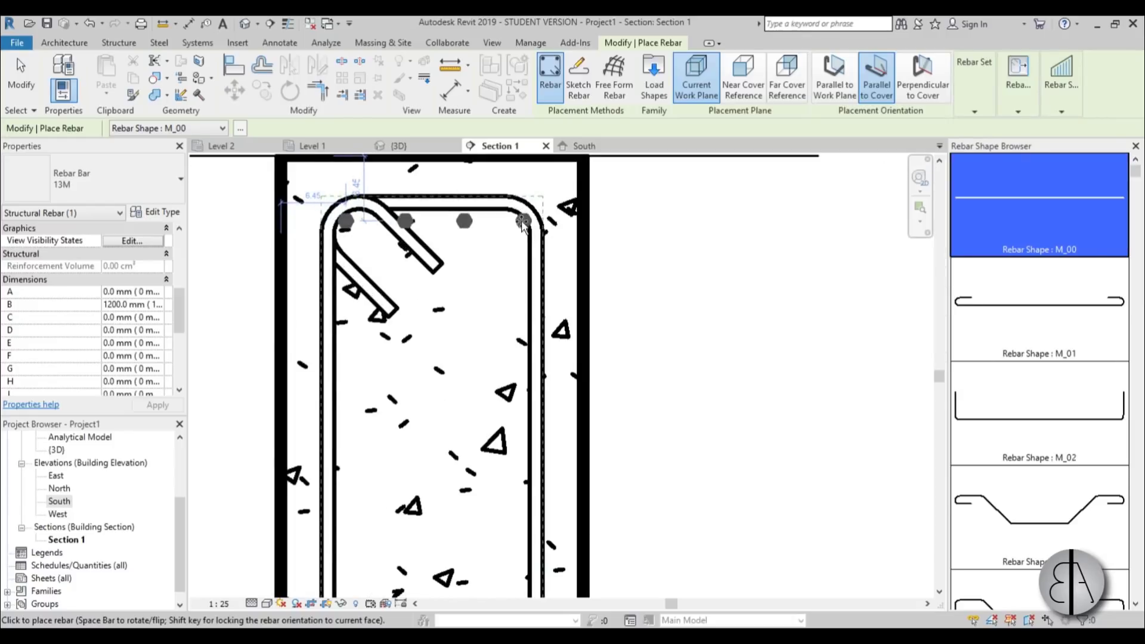
pyautogui.click(522, 222)
pyautogui.press('Escape')
pyautogui.scroll(-3, 462, 221)
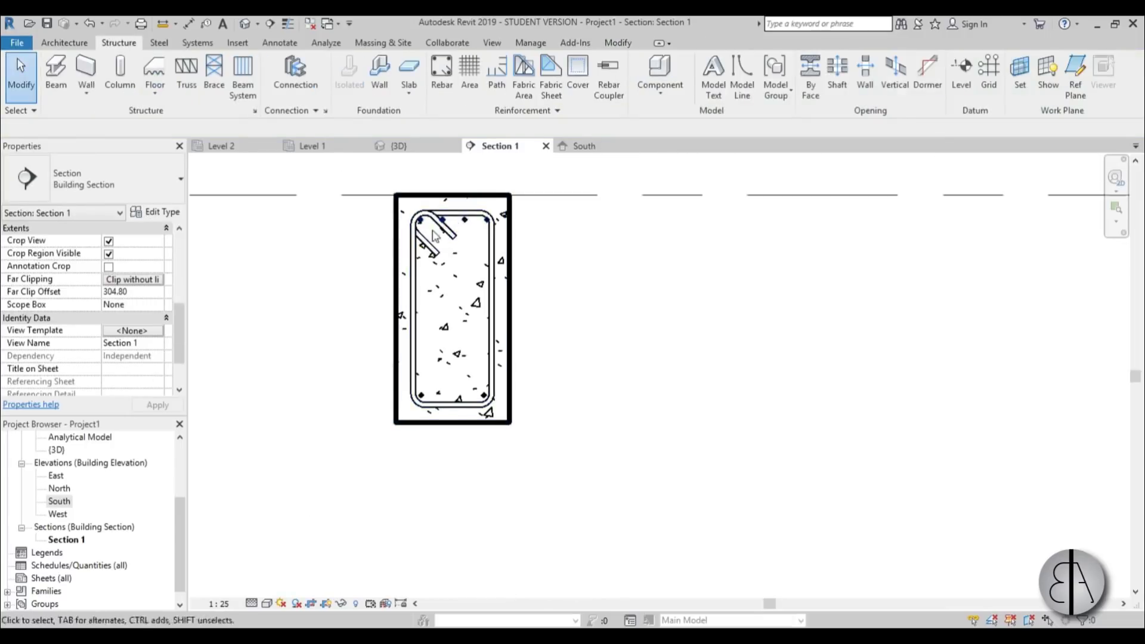
pyautogui.scroll(2, 450, 205)
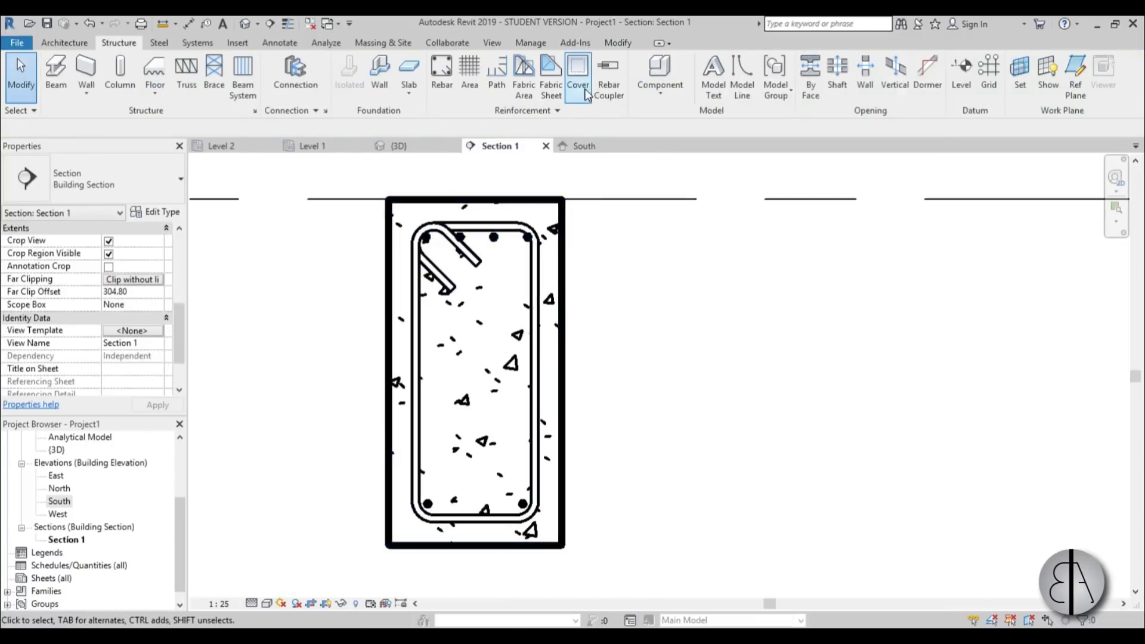
# Step: Give the beam the 'Interior (shells) - 19M to 57M' rebar cover
pyautogui.click(578, 74)
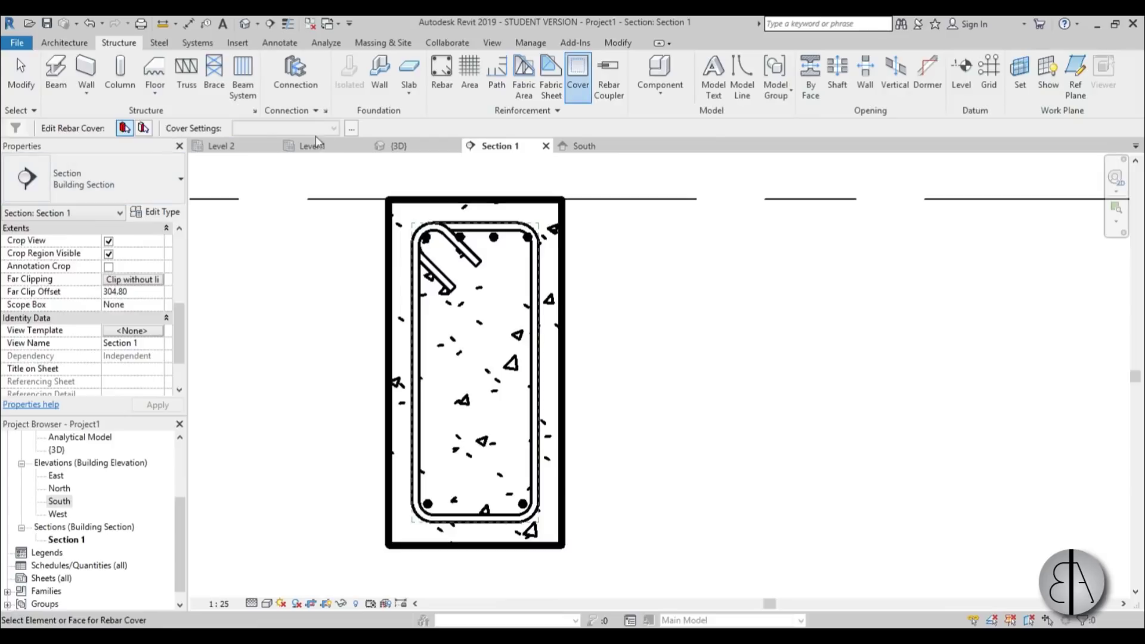
pyautogui.click(391, 253)
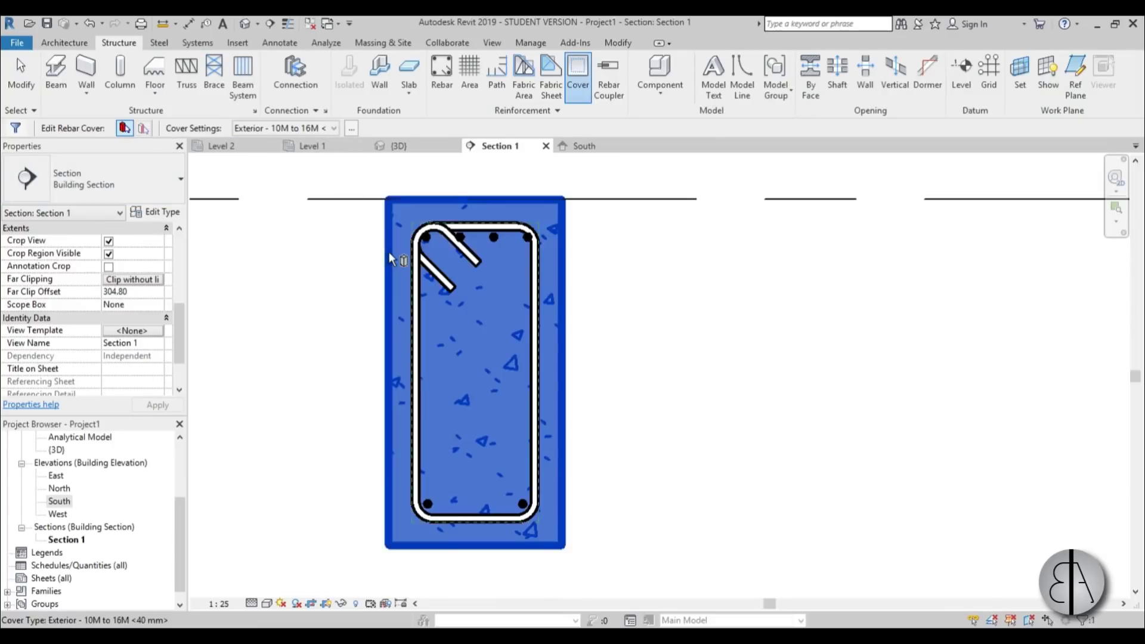
pyautogui.click(295, 130)
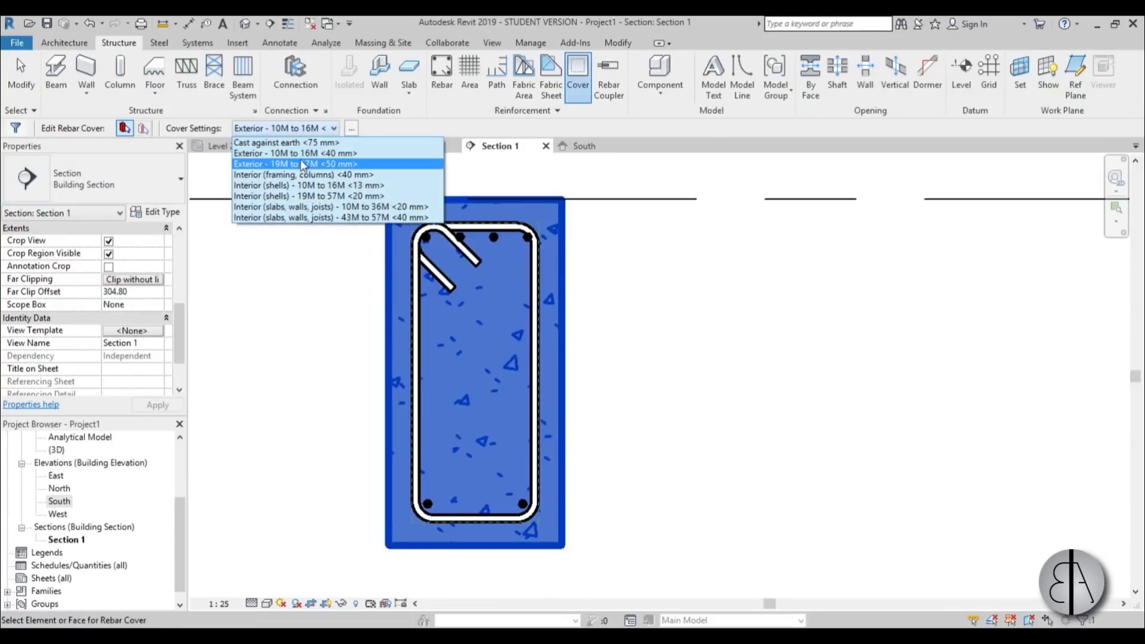
pyautogui.click(316, 200)
pyautogui.scroll(2, 485, 314)
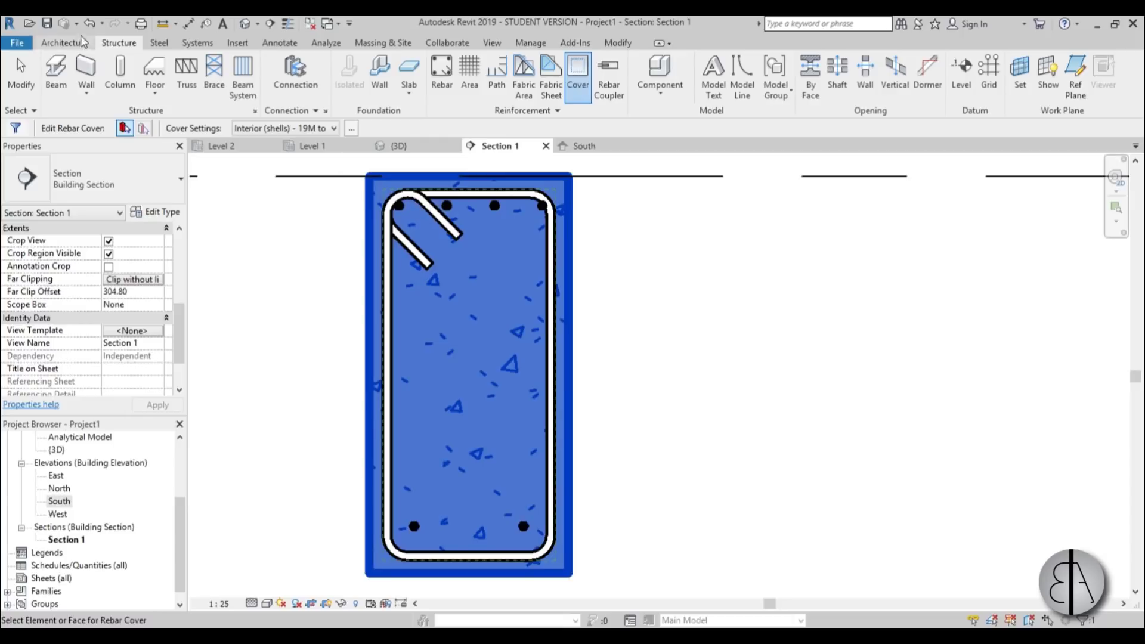
pyautogui.click(21, 73)
# Step: Check the top bar set and beam, then pick the beam again for cover editing
pyautogui.click(460, 205)
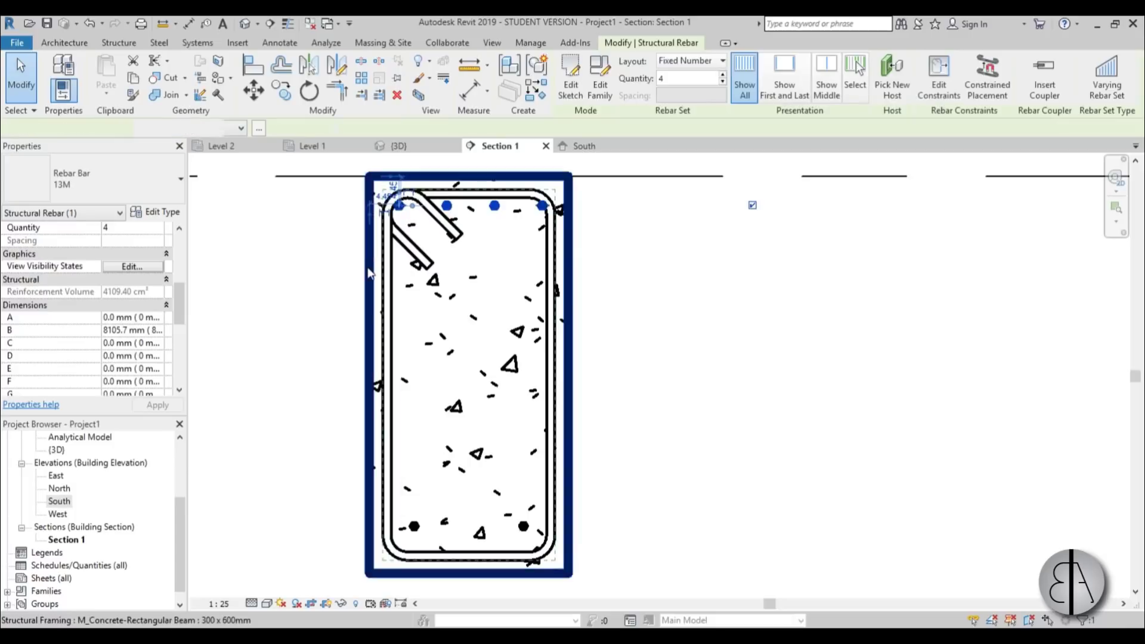
pyautogui.click(370, 200)
pyautogui.press('Escape')
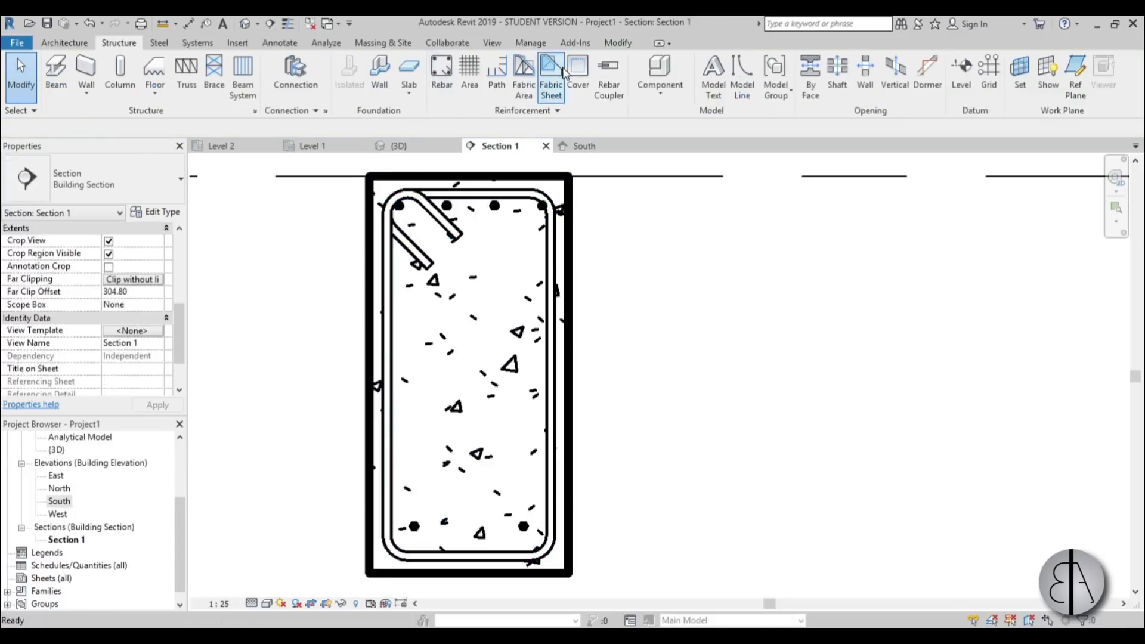
pyautogui.click(578, 77)
pyautogui.click(446, 179)
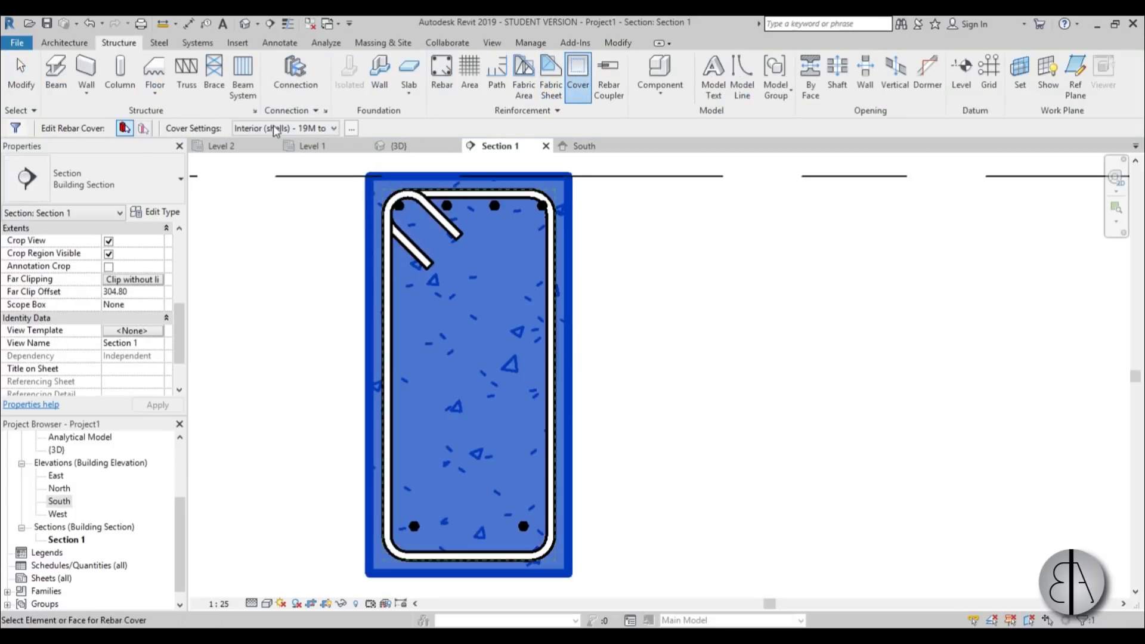
# Step: Switch the beam cover to 'Interior (framing, columns) <40 mm>' and clear the old bottom corner bar
pyautogui.click(280, 129)
pyautogui.click(304, 175)
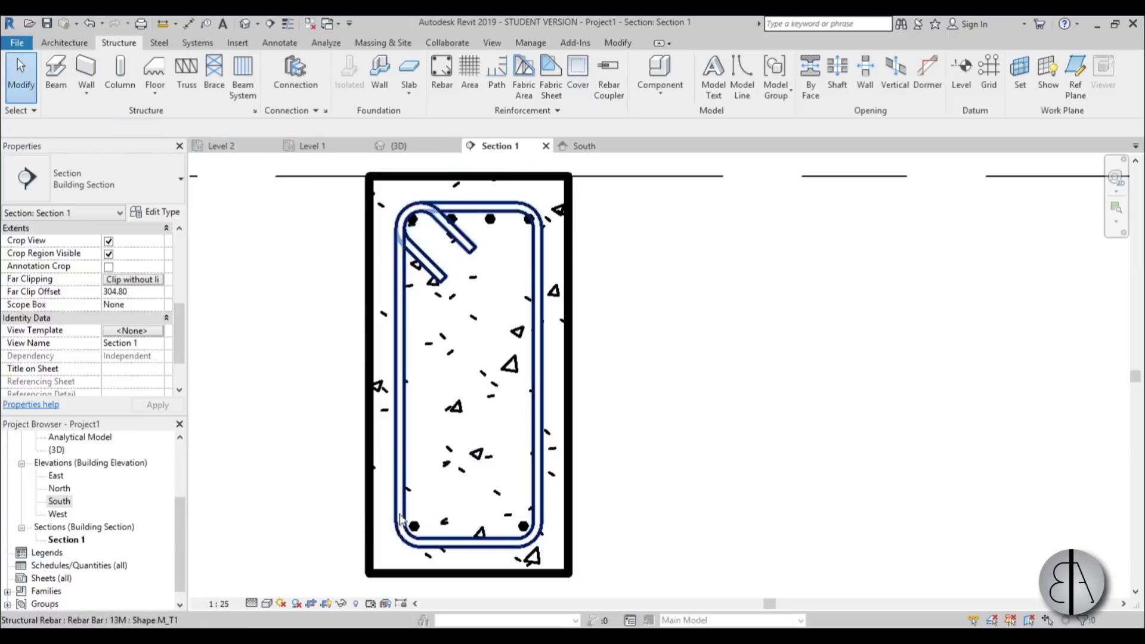
pyautogui.click(415, 526)
pyautogui.press('Escape')
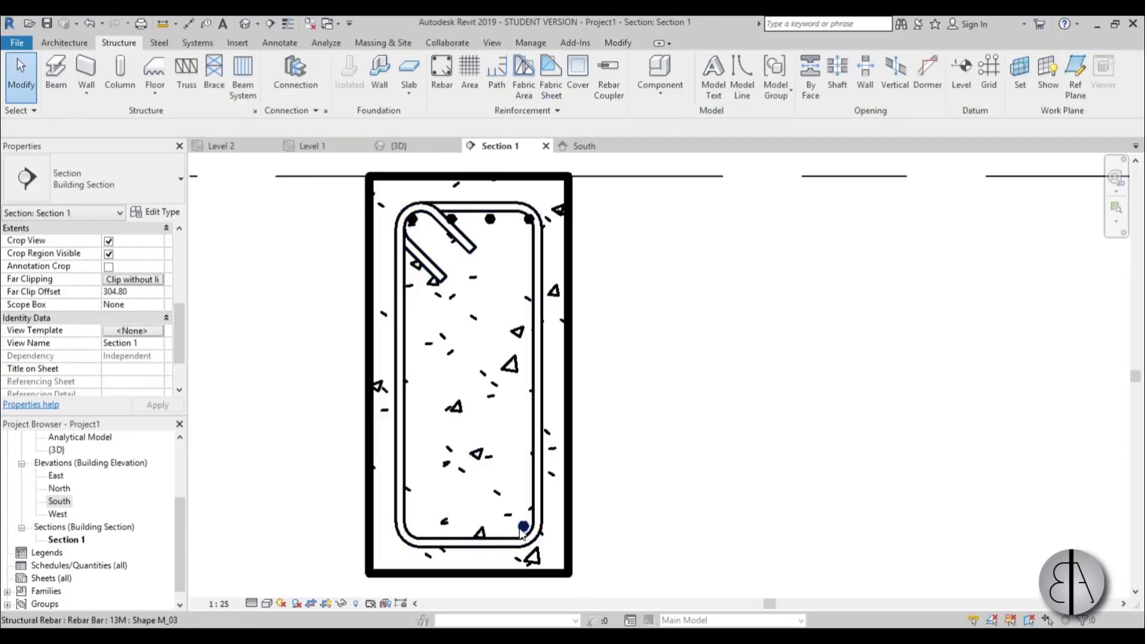
# Step: Place a Fixed Number set of 4 straight bars along the stirrup's bottom
pyautogui.click(441, 75)
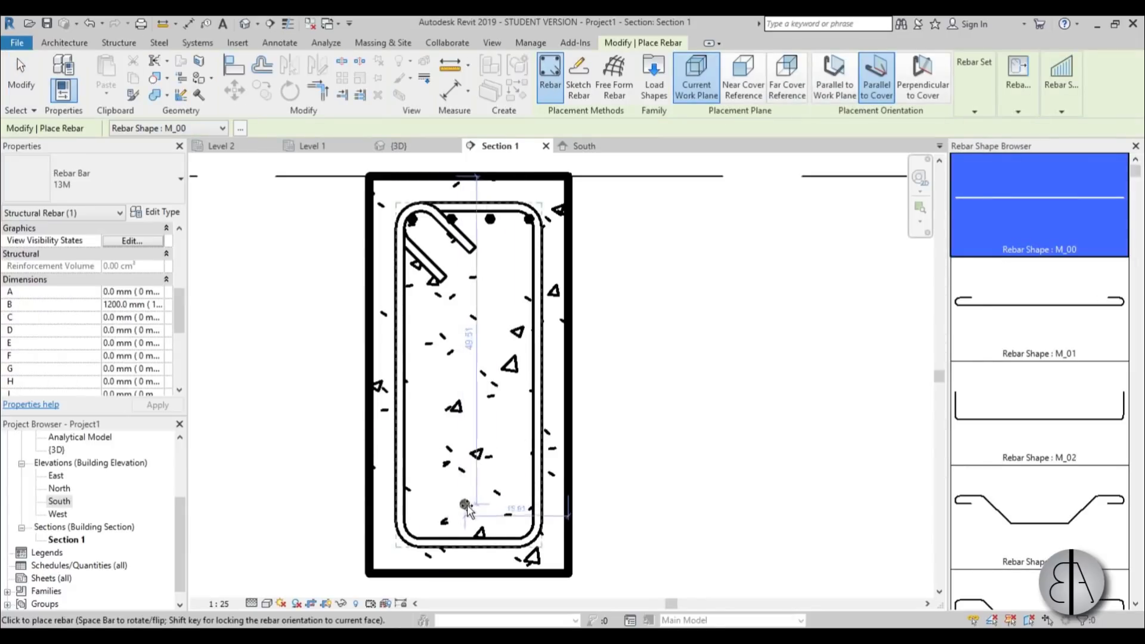
pyautogui.click(985, 114)
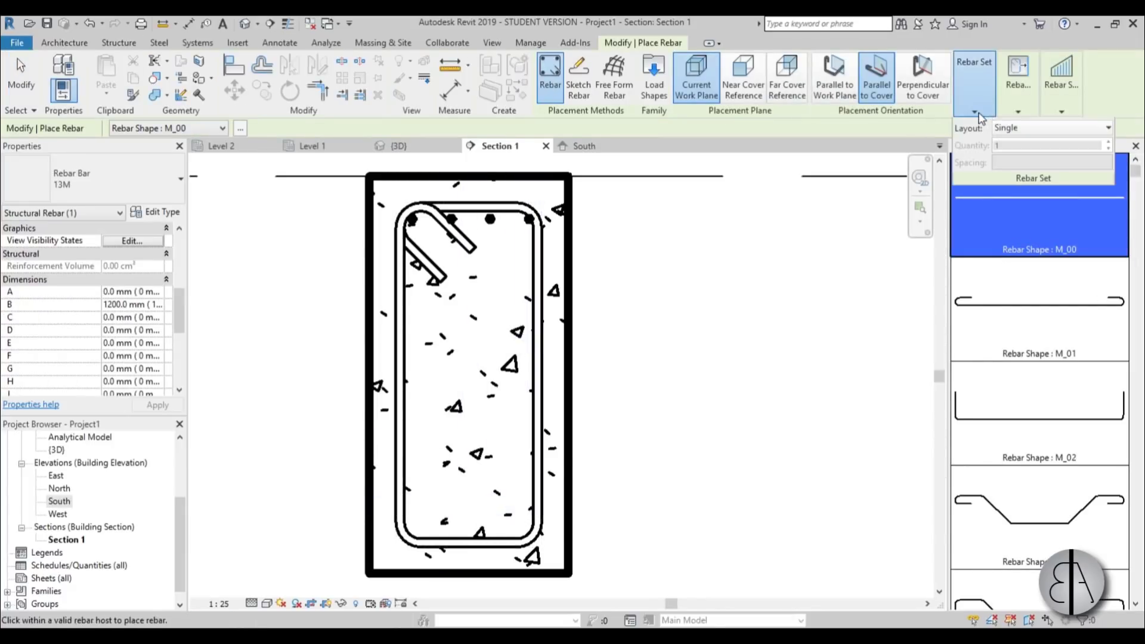
pyautogui.click(1050, 127)
pyautogui.click(1035, 156)
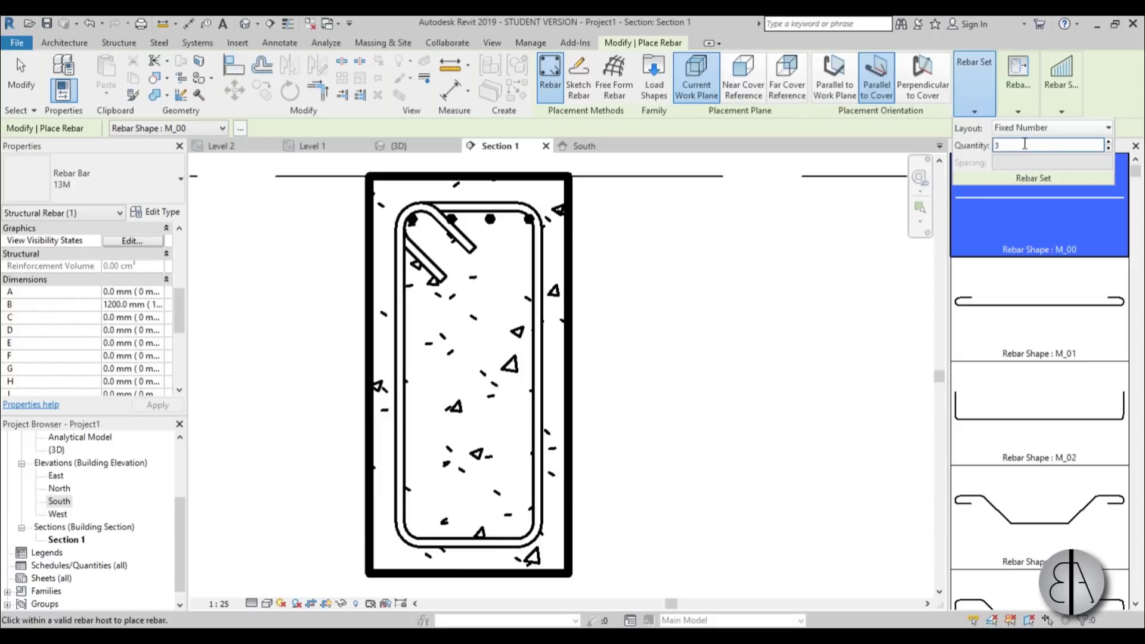
pyautogui.write('4')
pyautogui.press('Return')
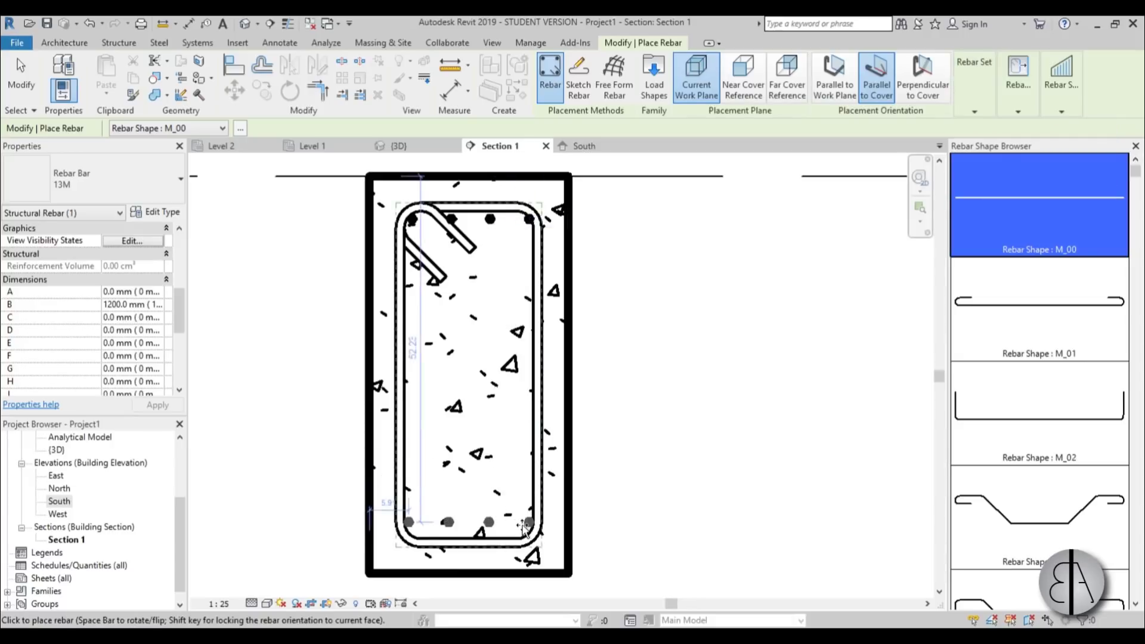
pyautogui.click(523, 528)
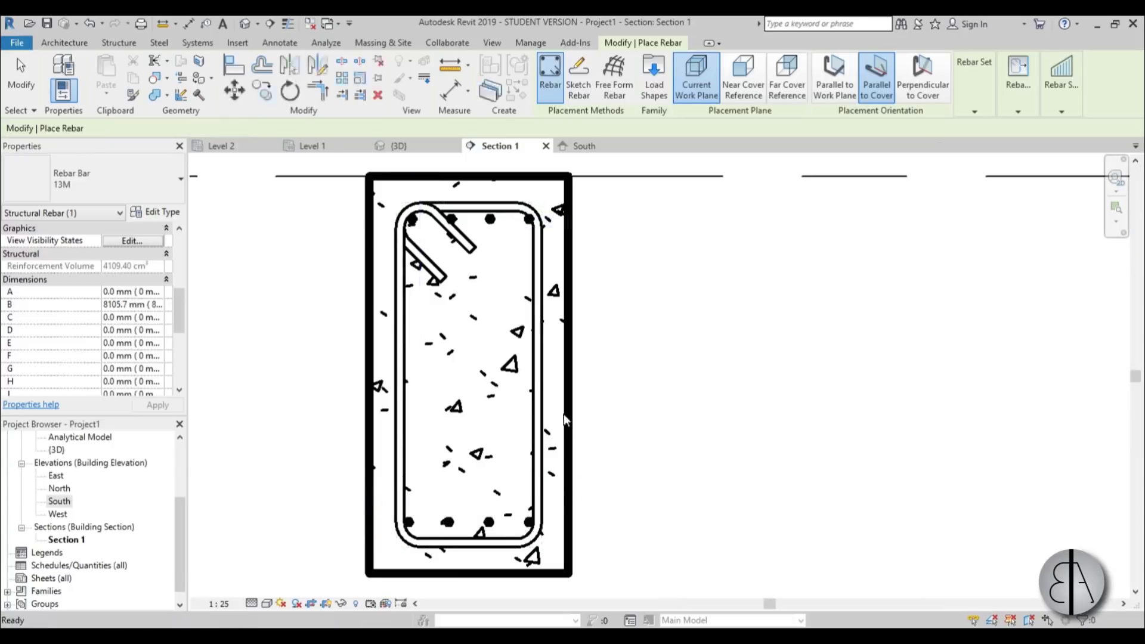
# Step: Switch the stirrup from a 13M bar to Rebar Bar 10M
pyautogui.press('Escape')
pyautogui.press('Escape')
pyautogui.scroll(-2, 562, 415)
pyautogui.scroll(4, 537, 366)
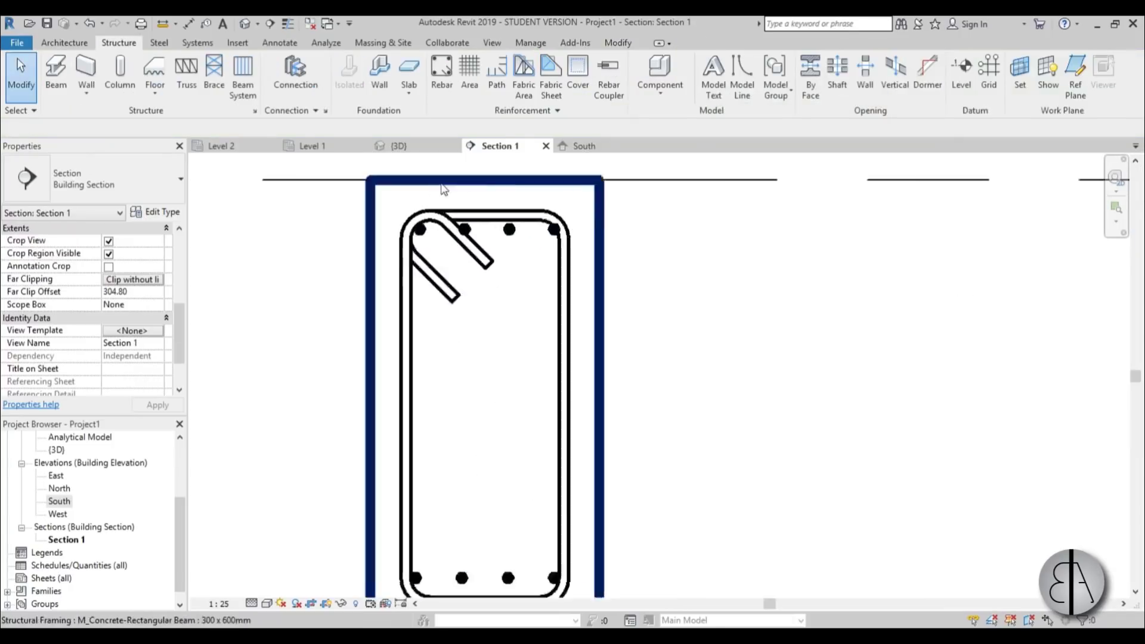
pyautogui.scroll(-2, 443, 194)
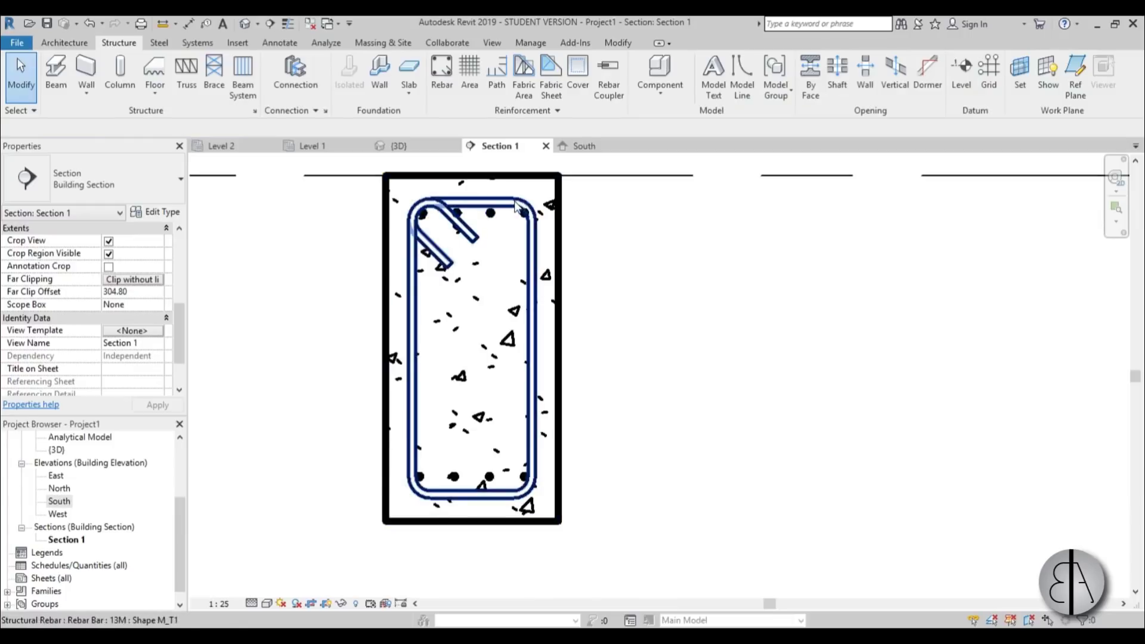
pyautogui.scroll(2, 529, 224)
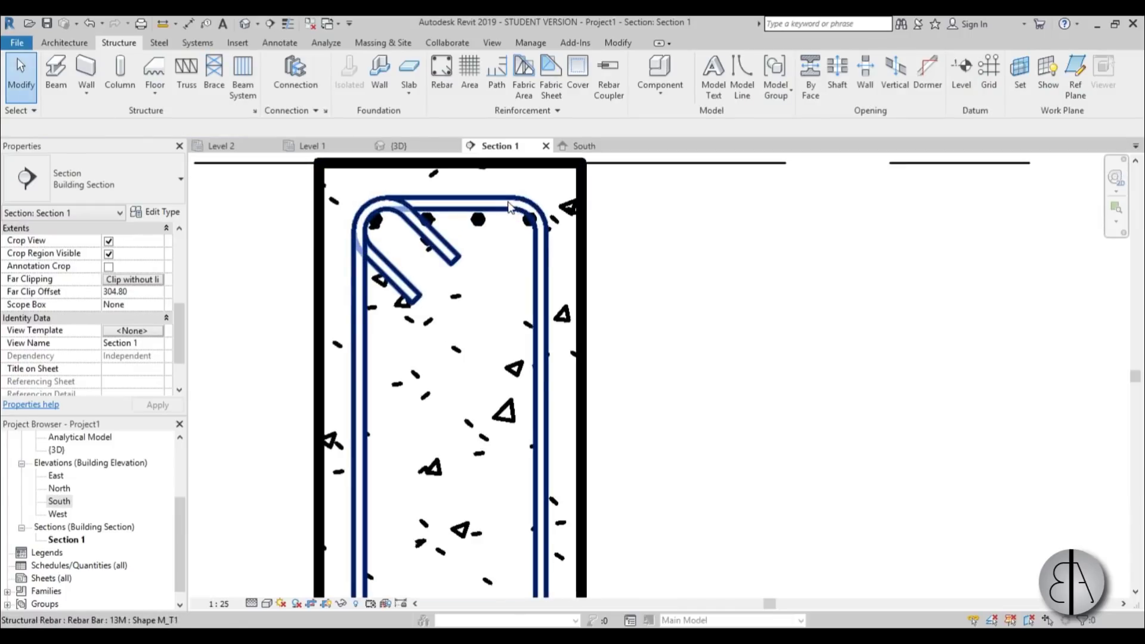
pyautogui.click(511, 203)
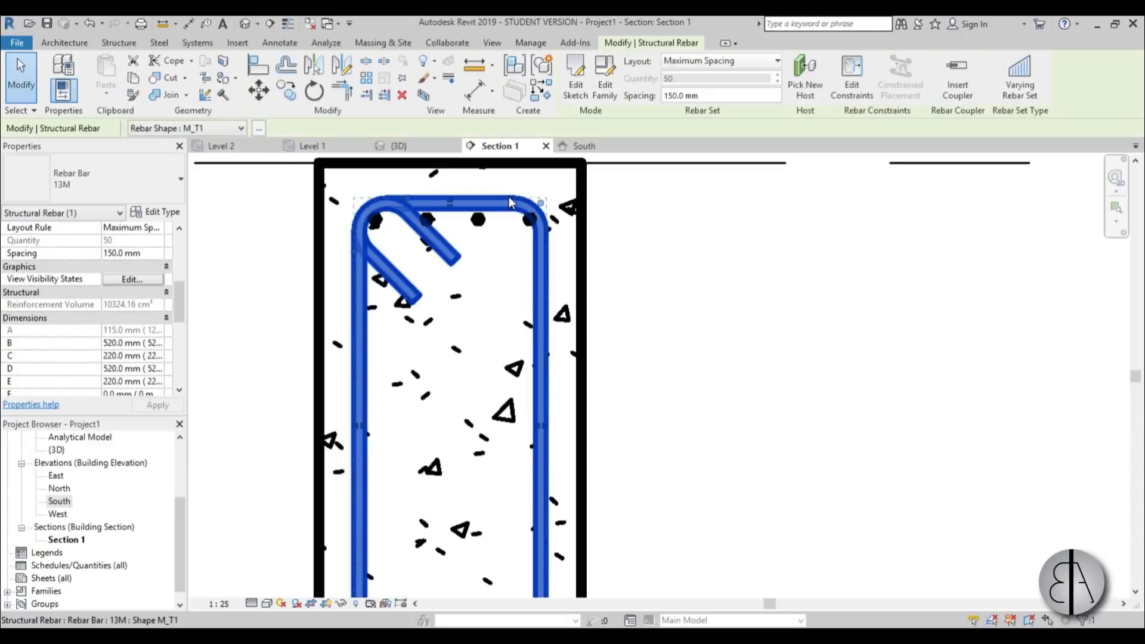
pyautogui.click(131, 189)
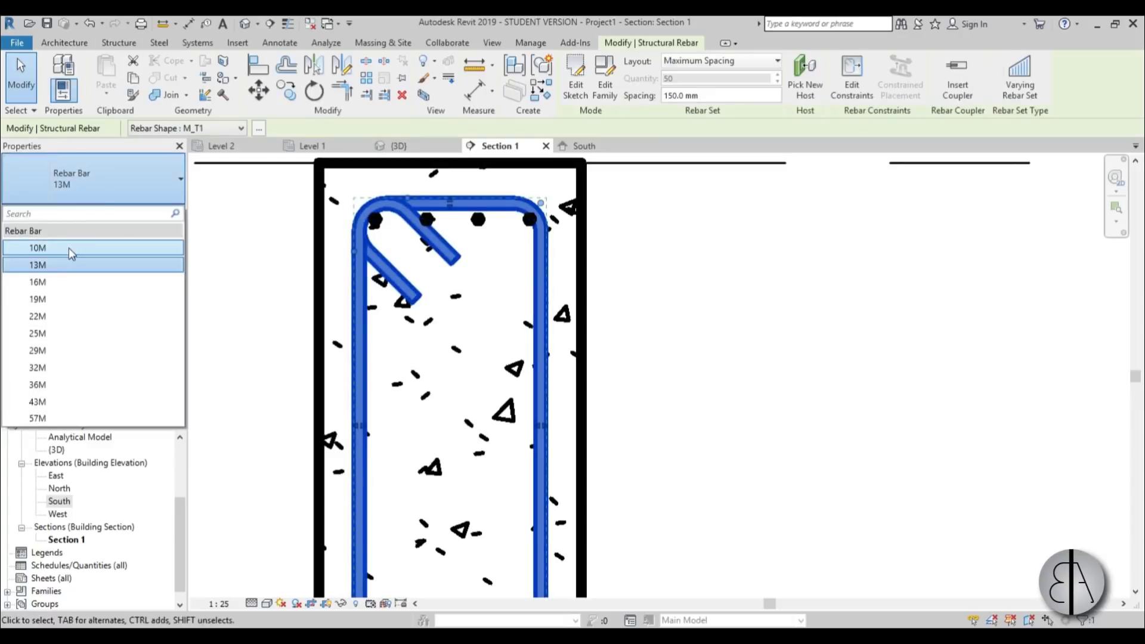
pyautogui.click(70, 247)
pyautogui.scroll(2, 364, 203)
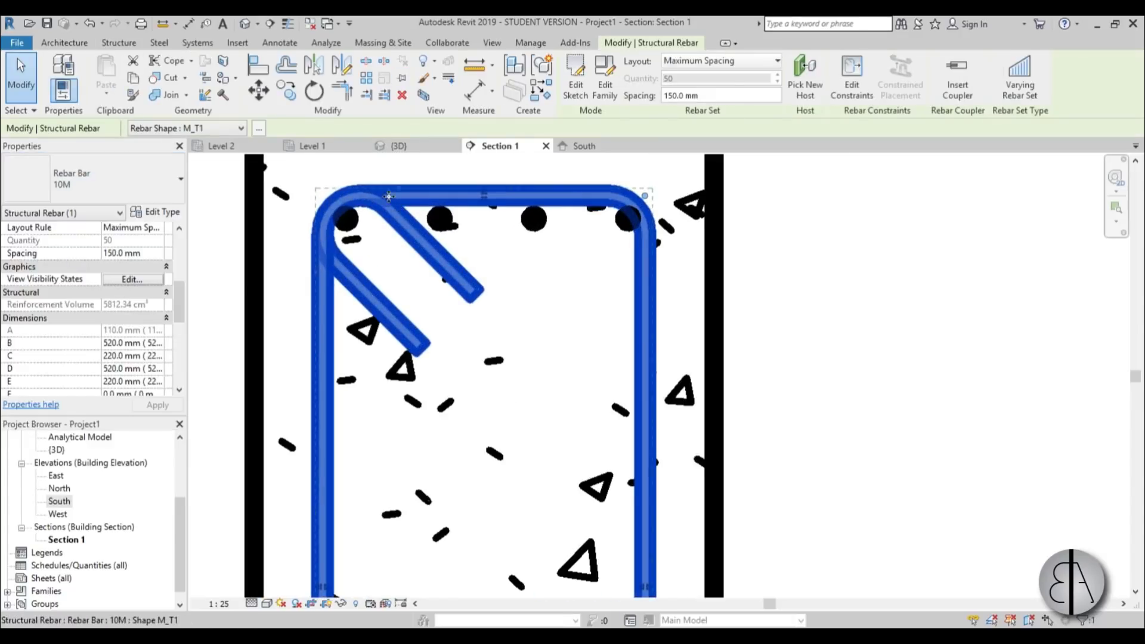
# Step: Trial an 80 mm stirrup/tie bend diameter on the 10M bar type, then restore 40 mm
pyautogui.click(156, 213)
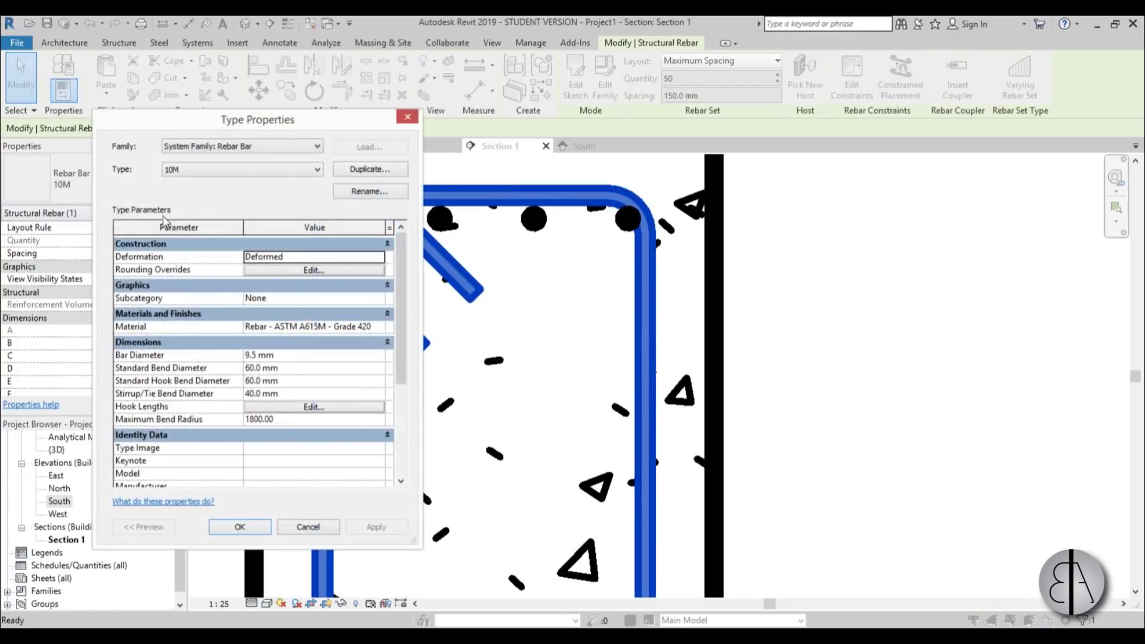
pyautogui.moveTo(299, 127); pyautogui.dragTo(304, 89)
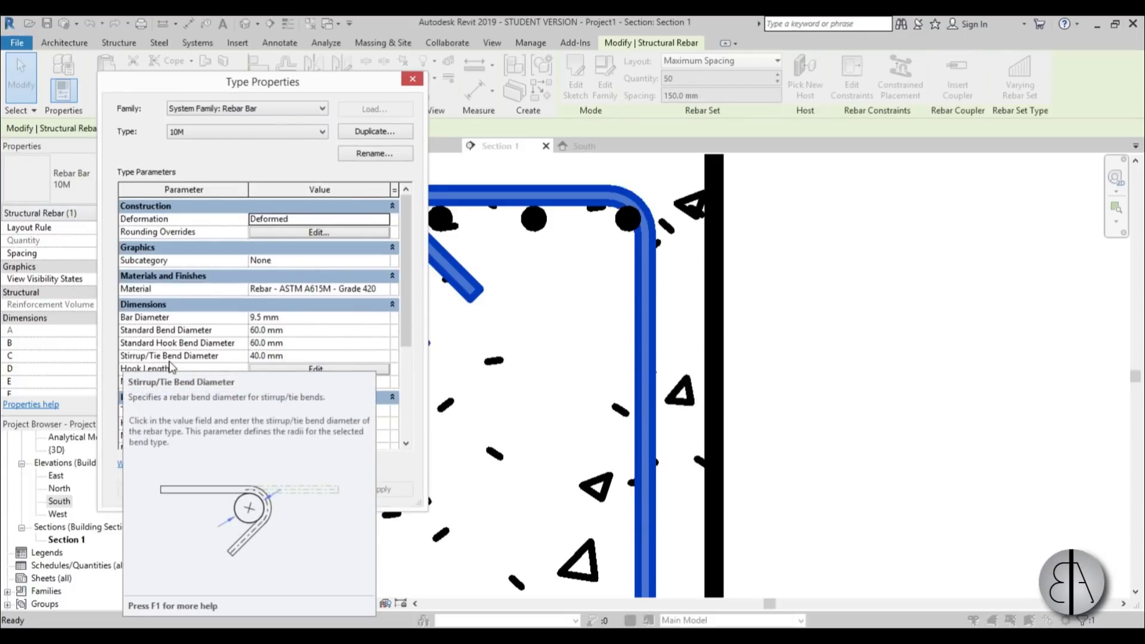
pyautogui.click(307, 357)
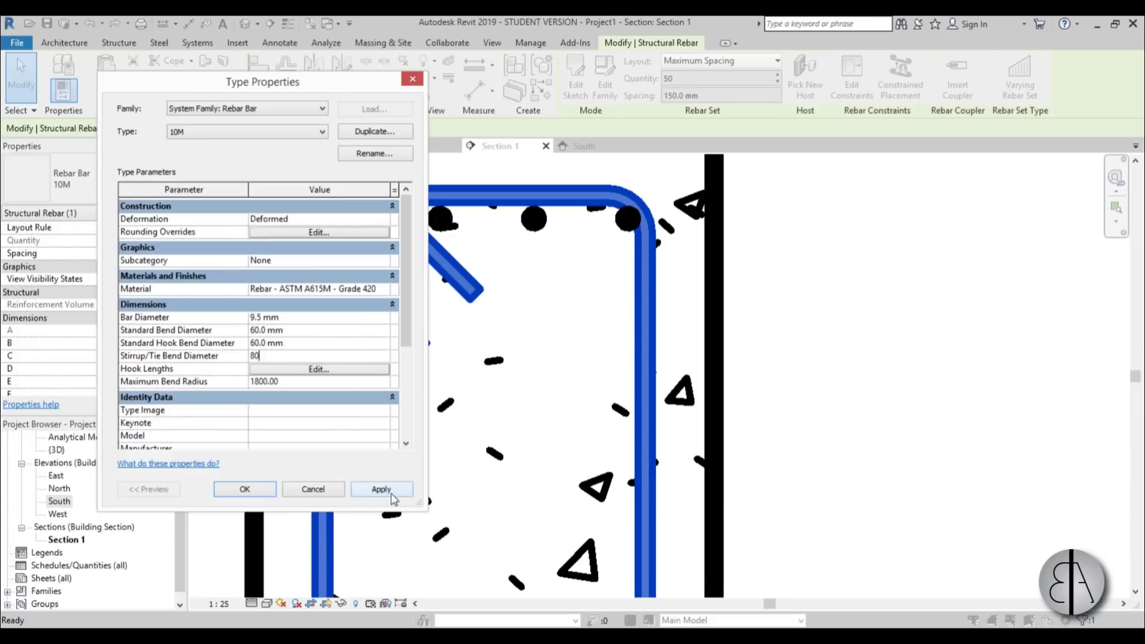
pyautogui.click(392, 494)
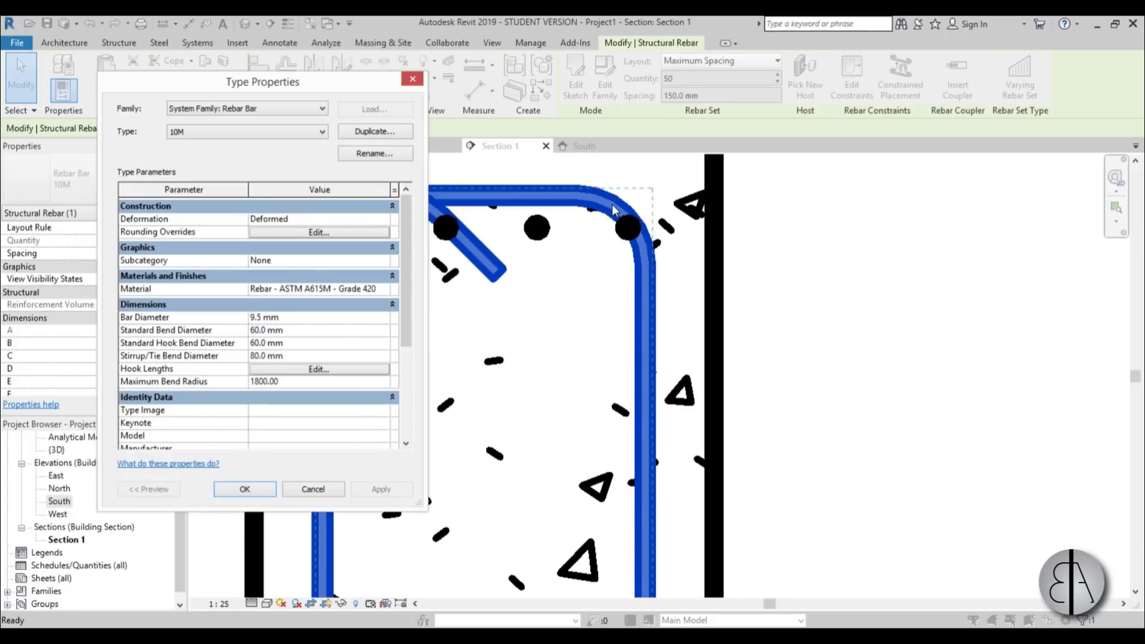
pyautogui.click(309, 360)
pyautogui.write('40')
pyautogui.press('Return')
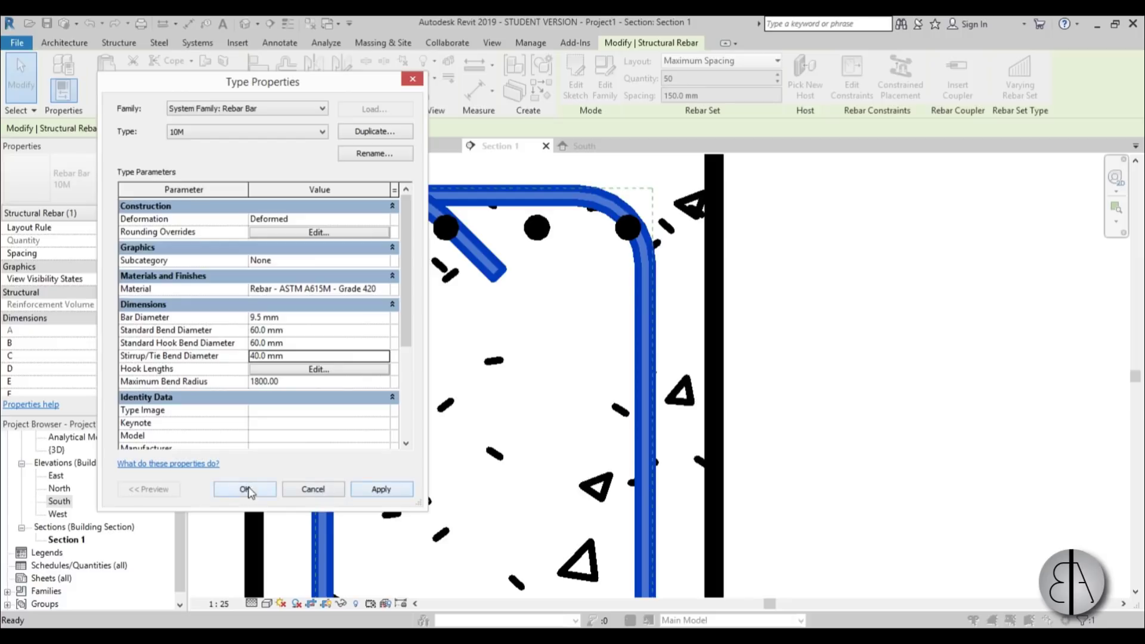
pyautogui.click(382, 489)
pyautogui.click(266, 494)
pyautogui.scroll(-5, 519, 314)
# Step: Deselect the rebar and show the beam in the default 3D view at an isometric angle
pyautogui.click(608, 343)
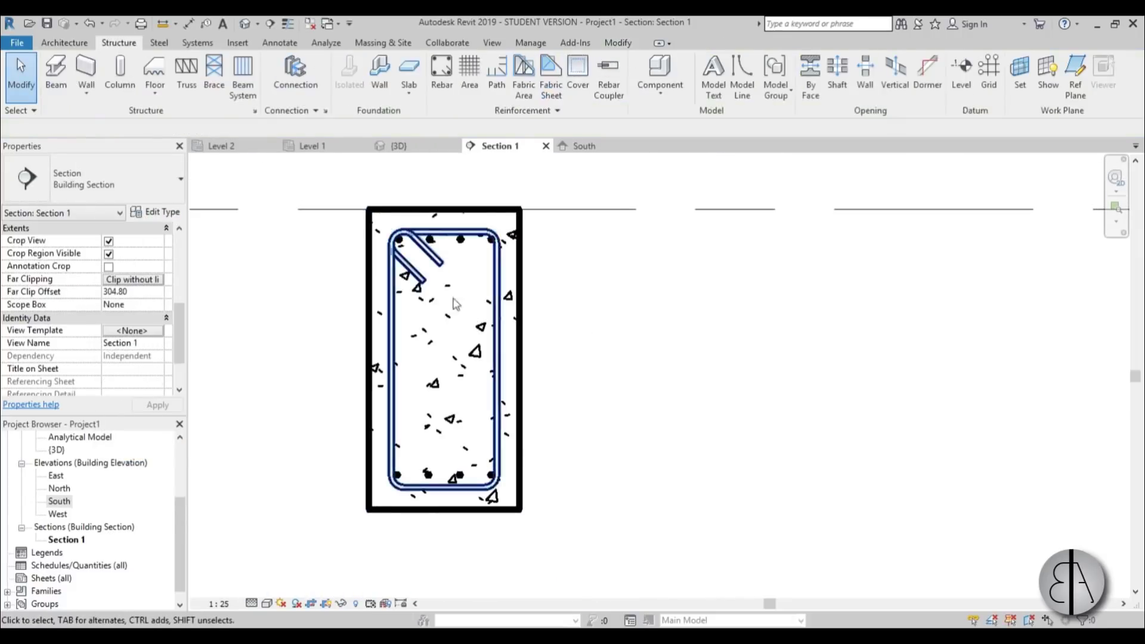
pyautogui.click(245, 24)
pyautogui.scroll(-3, 686, 417)
pyautogui.keyDown('shift'); pyautogui.moveTo(686, 459); pyautogui.dragTo(809, 506, button='middle'); pyautogui.keyUp('shift')
pyautogui.scroll(5, 908, 322)
pyautogui.scroll(3, 908, 322)
pyautogui.scroll(-3, 739, 396)
pyautogui.keyDown('shift'); pyautogui.moveTo(739, 395); pyautogui.dragTo(633, 442, button='middle'); pyautogui.keyUp('shift')
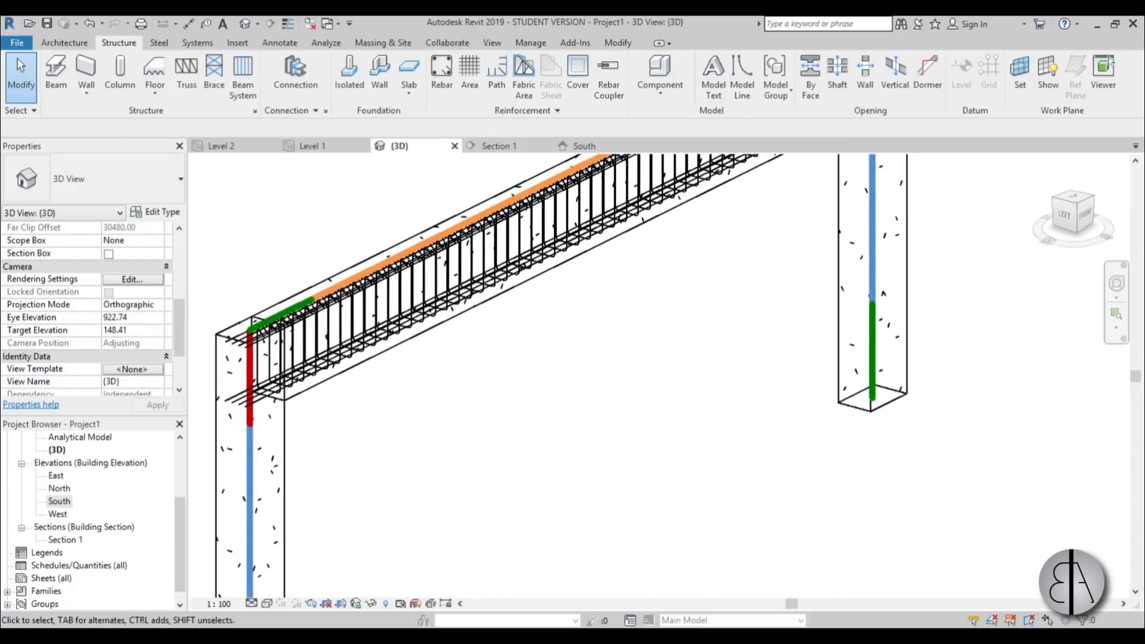
# Step: Set the 3D view scale to 1:50
pyautogui.click(229, 603)
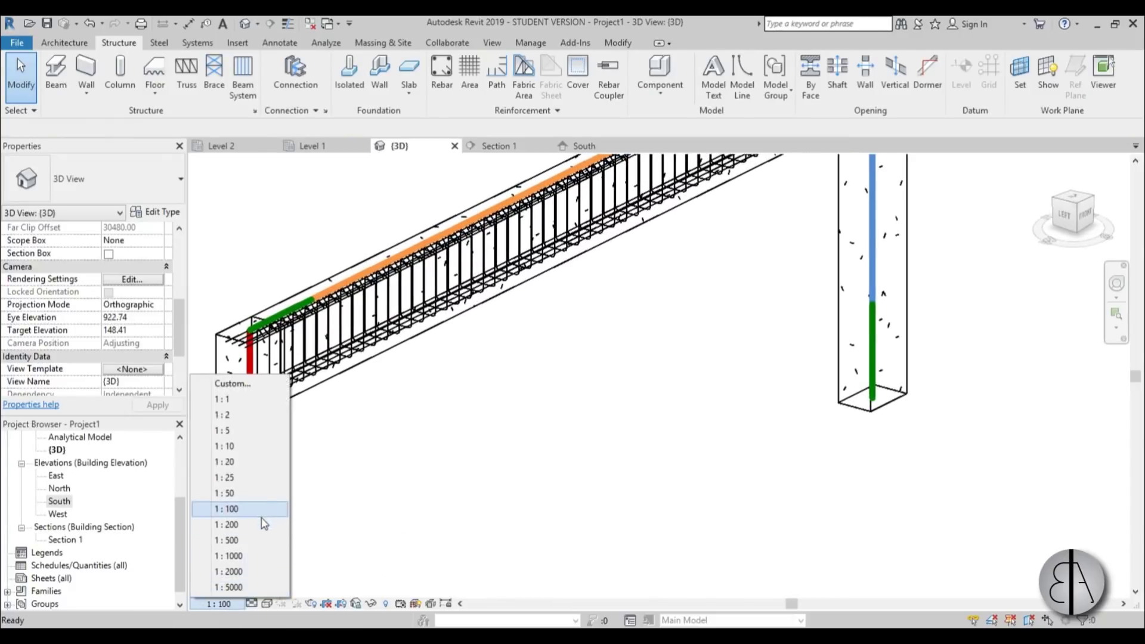
pyautogui.click(238, 493)
pyautogui.moveTo(474, 430)
pyautogui.keyDown('shift'); pyautogui.mouseDown(button='middle')
pyautogui.moveTo(466, 418)
pyautogui.moveTo(460, 427)
pyautogui.mouseUp(button='middle'); pyautogui.keyUp('shift')
pyautogui.scroll(1, 428, 428)
pyautogui.scroll(-3, 454, 432)
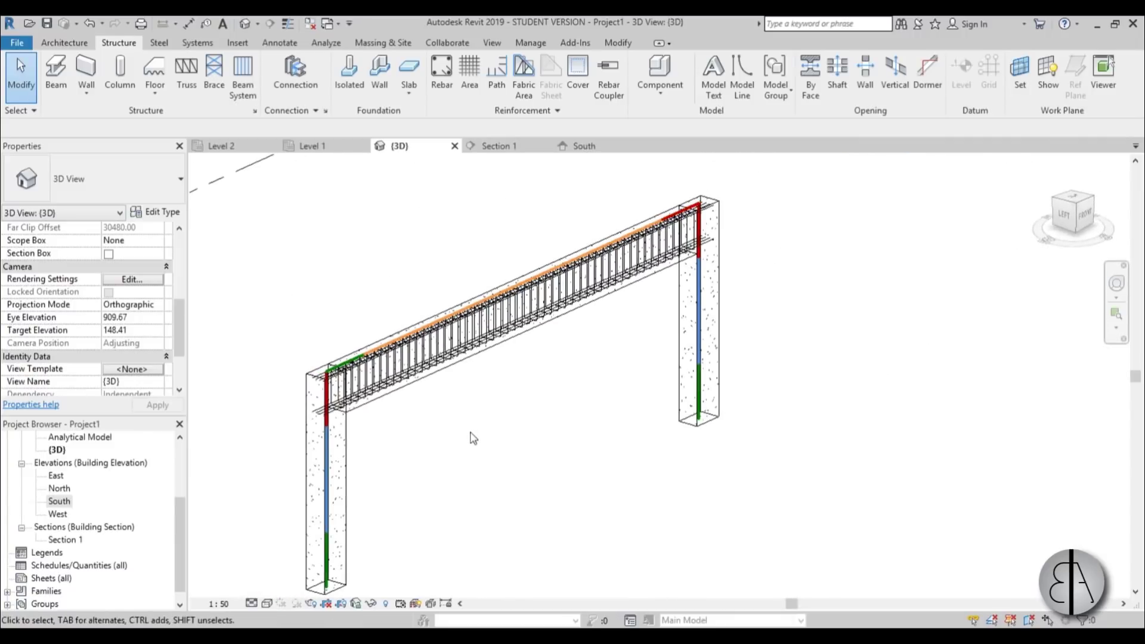
# Step: Override Structural Rebar projection lines with a Solid pattern via VG
pyautogui.press('v')
pyautogui.press('g')
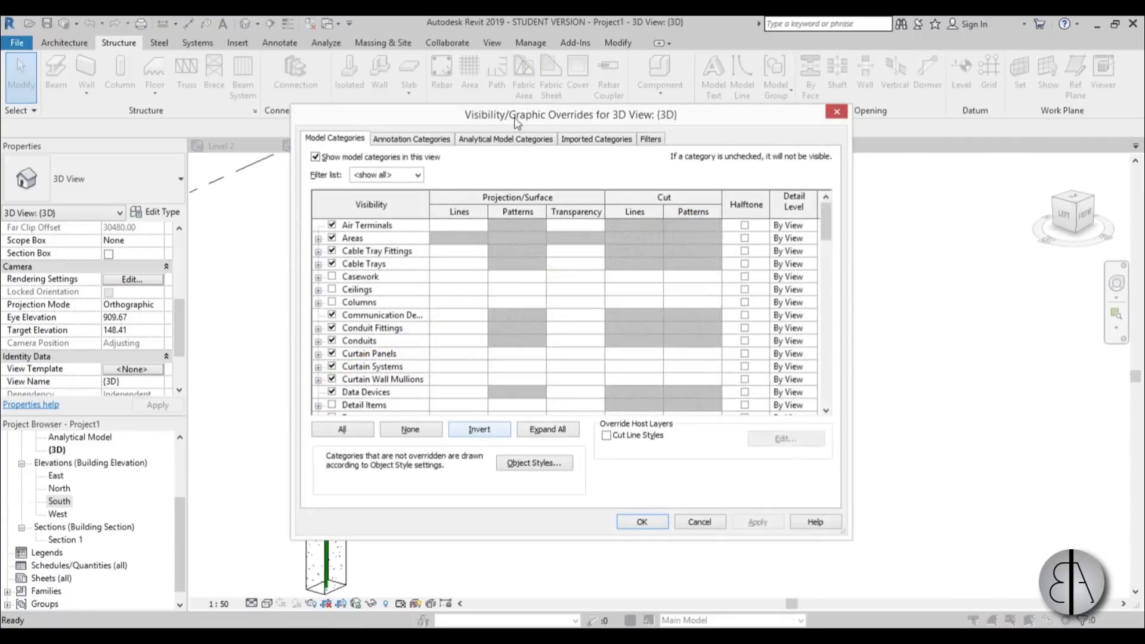
pyautogui.moveTo(833, 222); pyautogui.dragTo(840, 374)
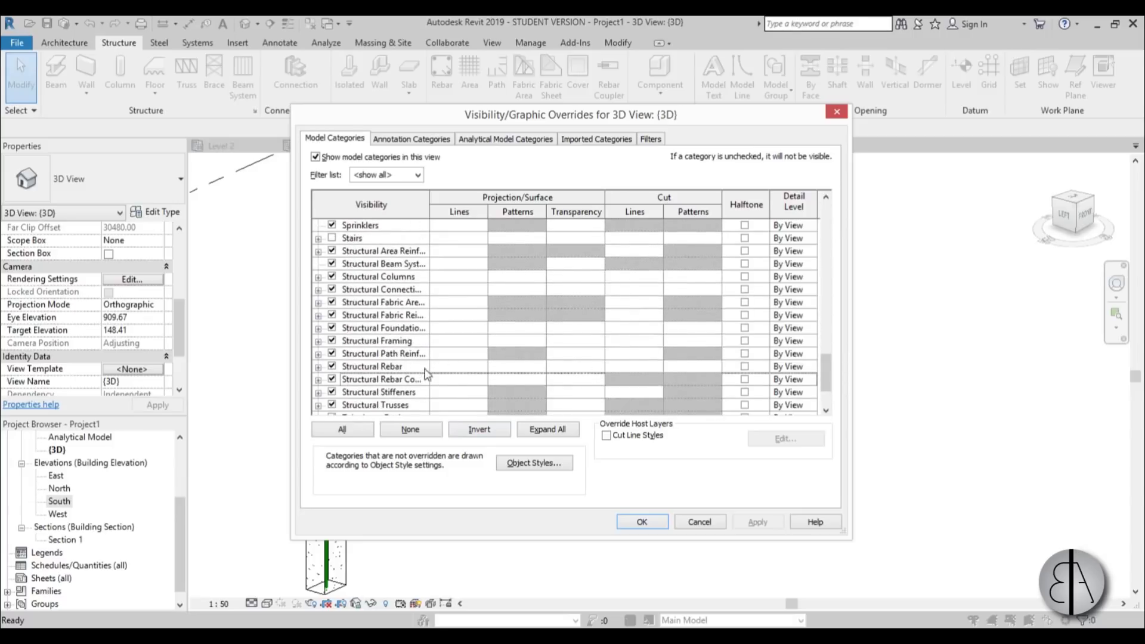
pyautogui.click(451, 368)
pyautogui.click(459, 366)
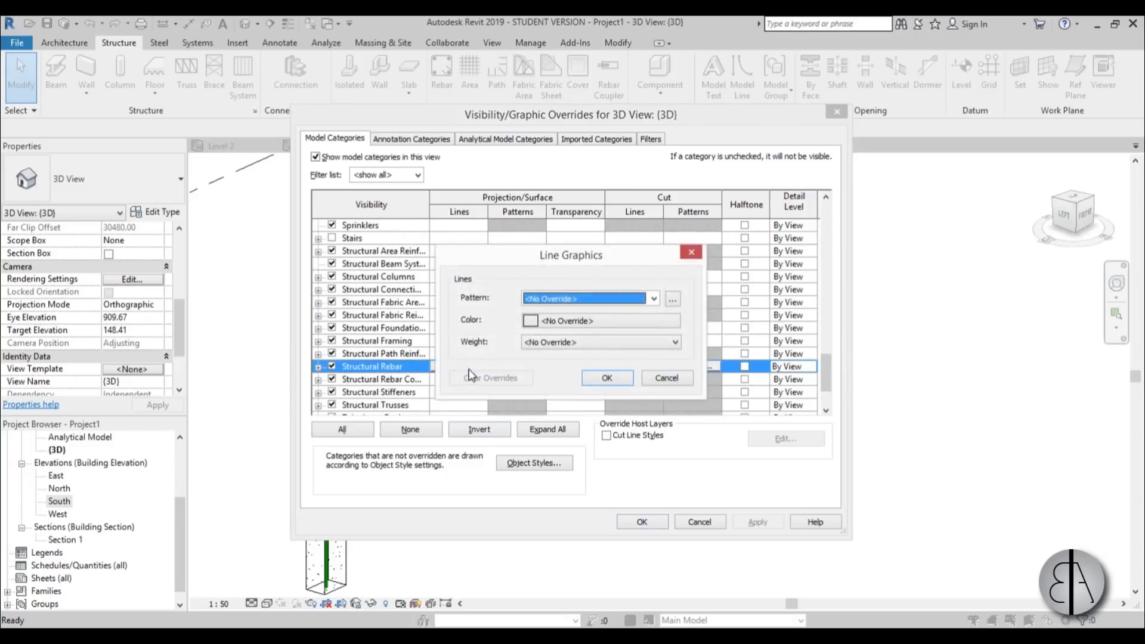
pyautogui.click(654, 298)
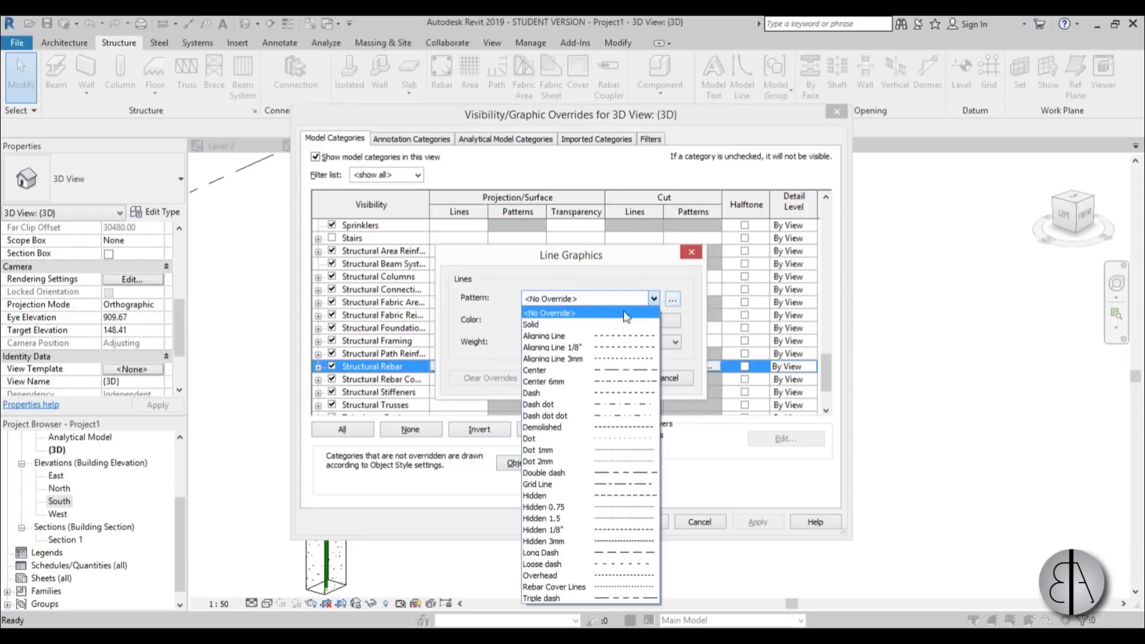
pyautogui.click(593, 322)
# Step: Give the rebar lines colour RGB 000-128-192 and weight 3, and apply the override
pyautogui.click(598, 322)
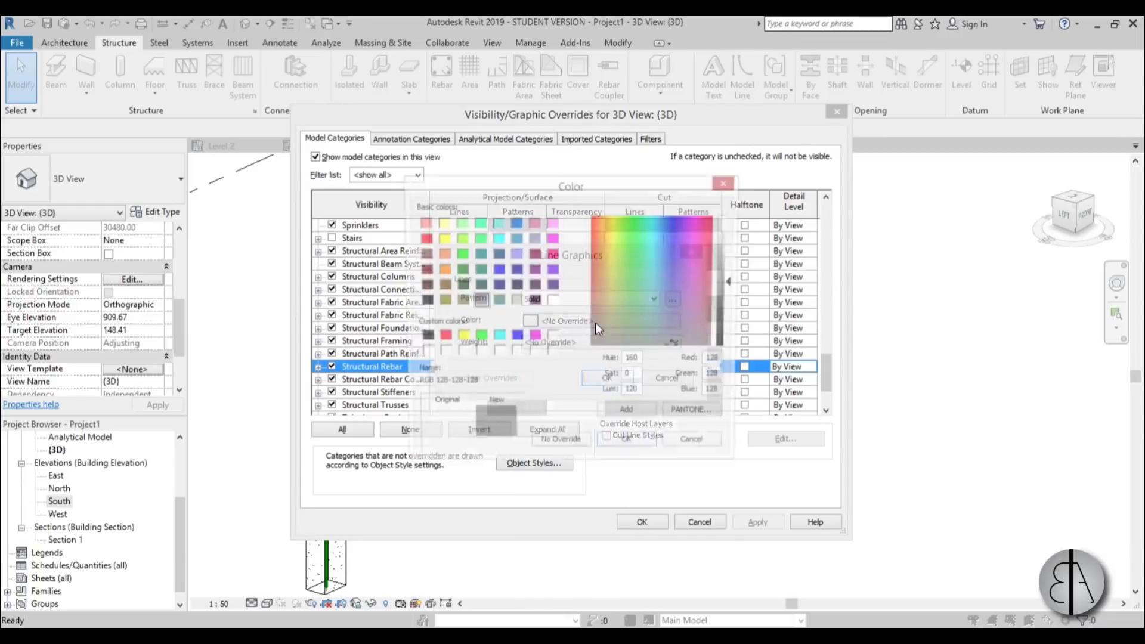
pyautogui.click(515, 239)
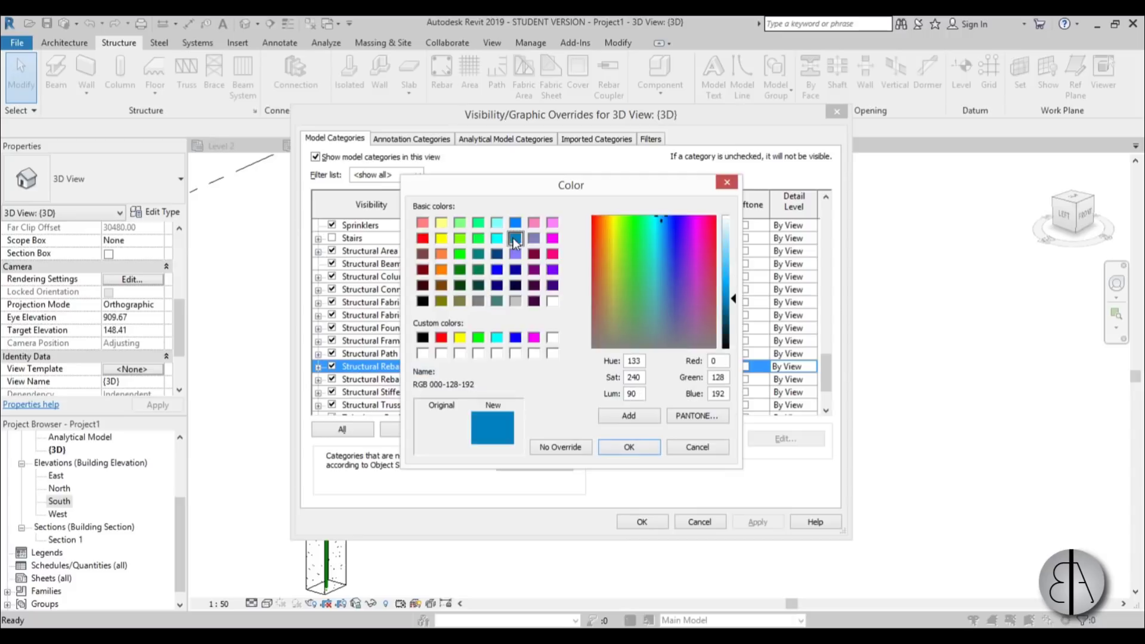
pyautogui.click(656, 452)
pyautogui.click(569, 345)
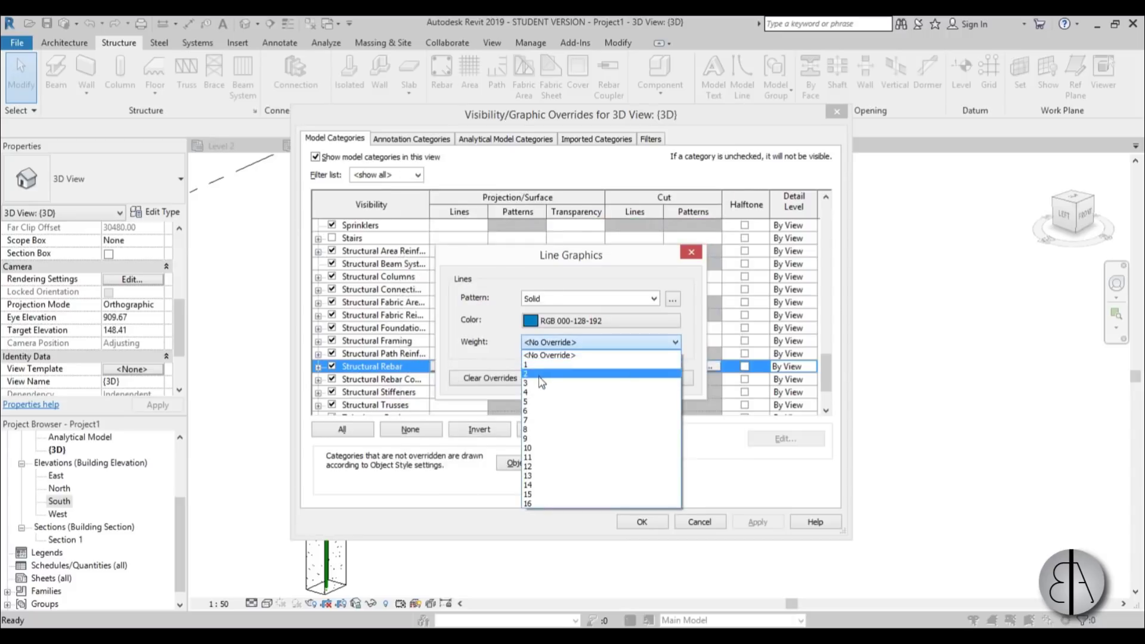
pyautogui.click(539, 383)
pyautogui.click(621, 383)
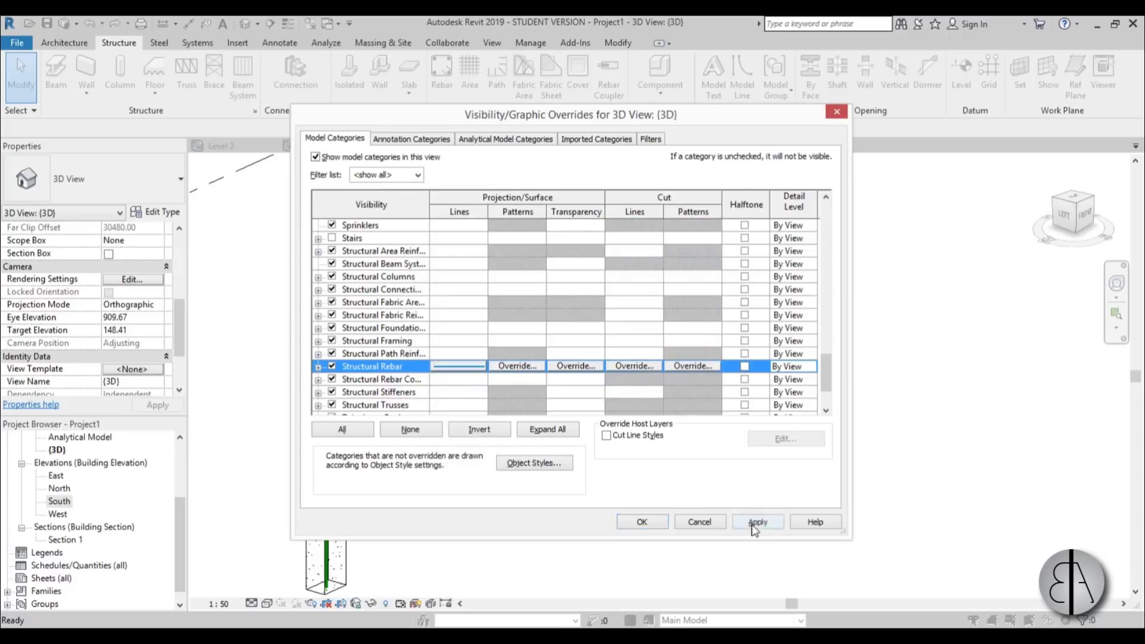
pyautogui.click(755, 522)
pyautogui.click(640, 524)
# Step: Select the stirrup rebar set in the 3D view
pyautogui.scroll(6, 316, 405)
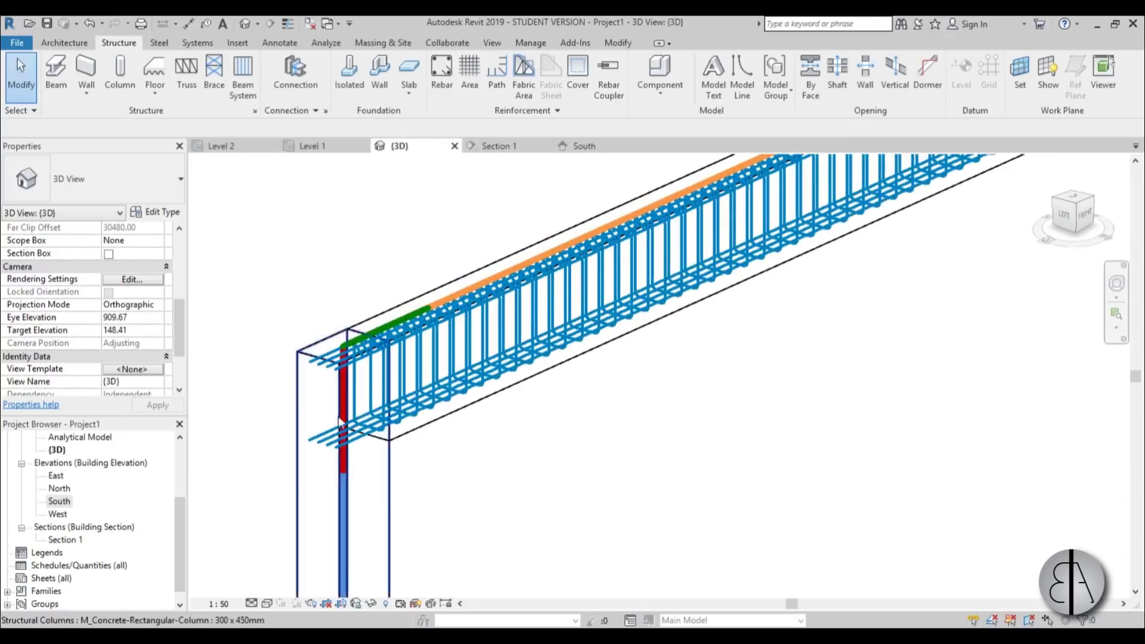
pyautogui.click(370, 374)
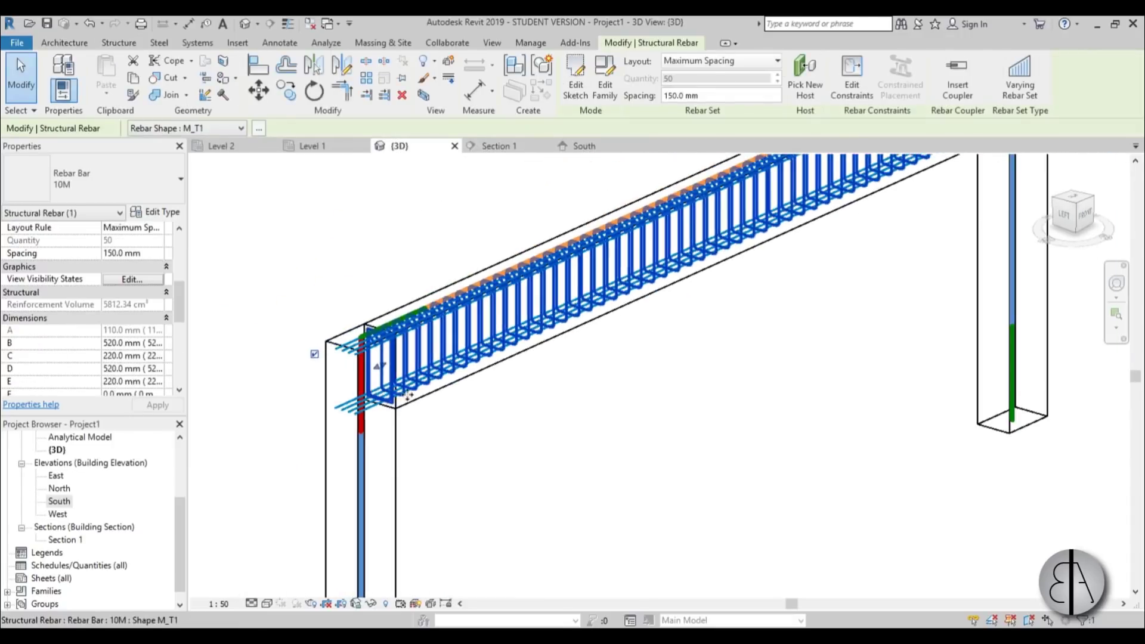
pyautogui.scroll(-3, 408, 397)
pyautogui.scroll(5, 776, 191)
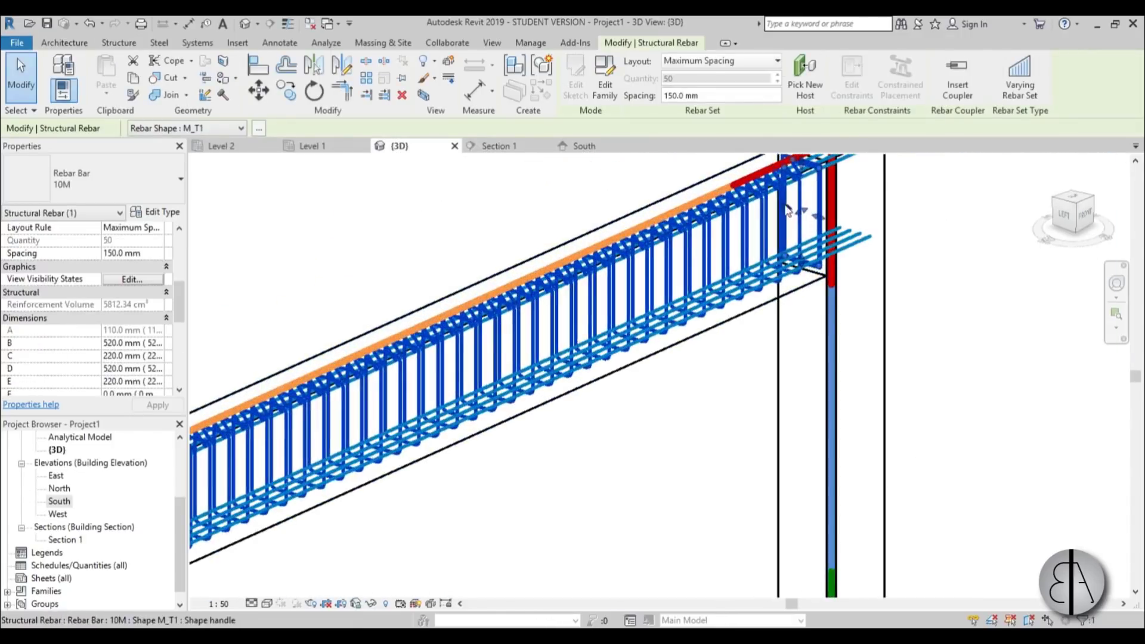
pyautogui.scroll(-4, 788, 208)
pyautogui.scroll(-1, 575, 373)
# Step: Override the stirrup set's graphics by element with red projection lines
pyautogui.rightClick(565, 378)
pyautogui.moveTo(675, 351)
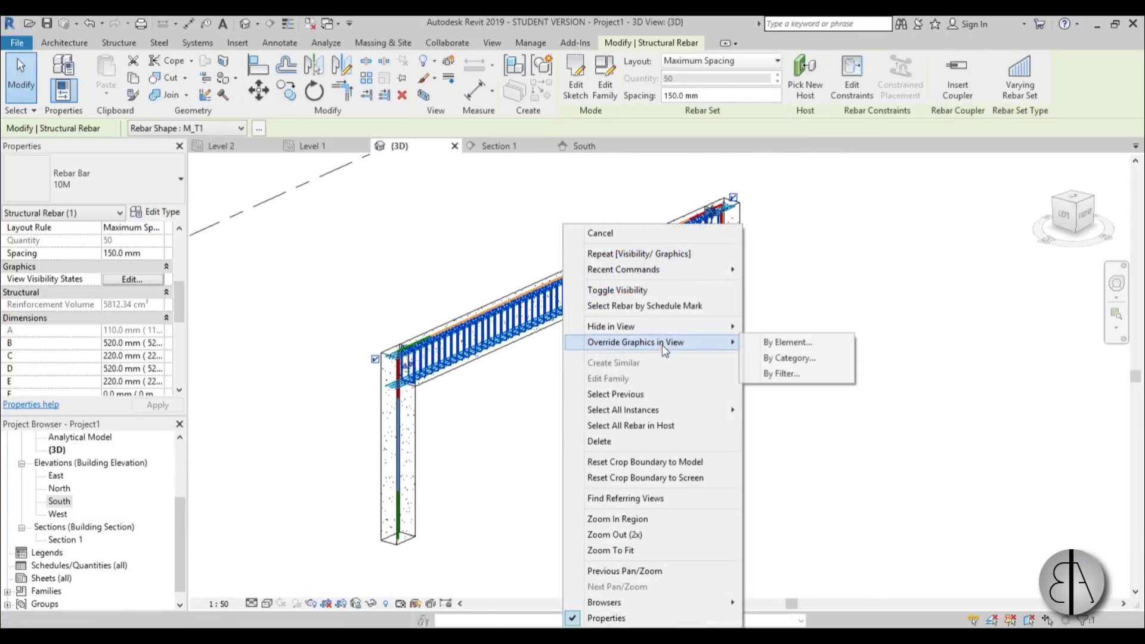
pyautogui.click(782, 342)
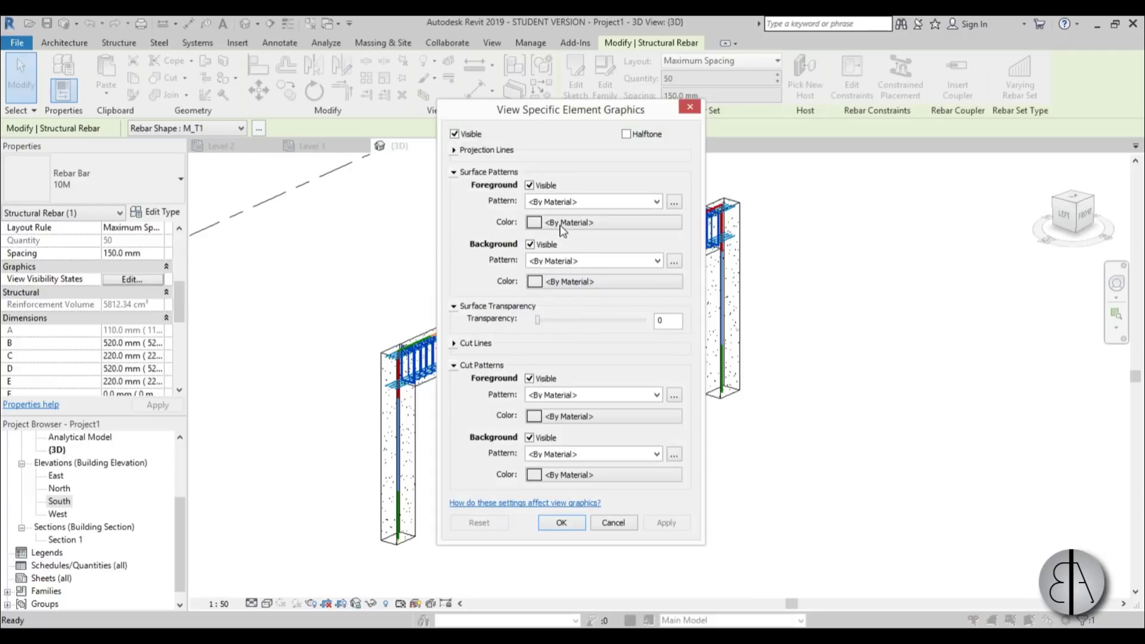
pyautogui.click(454, 151)
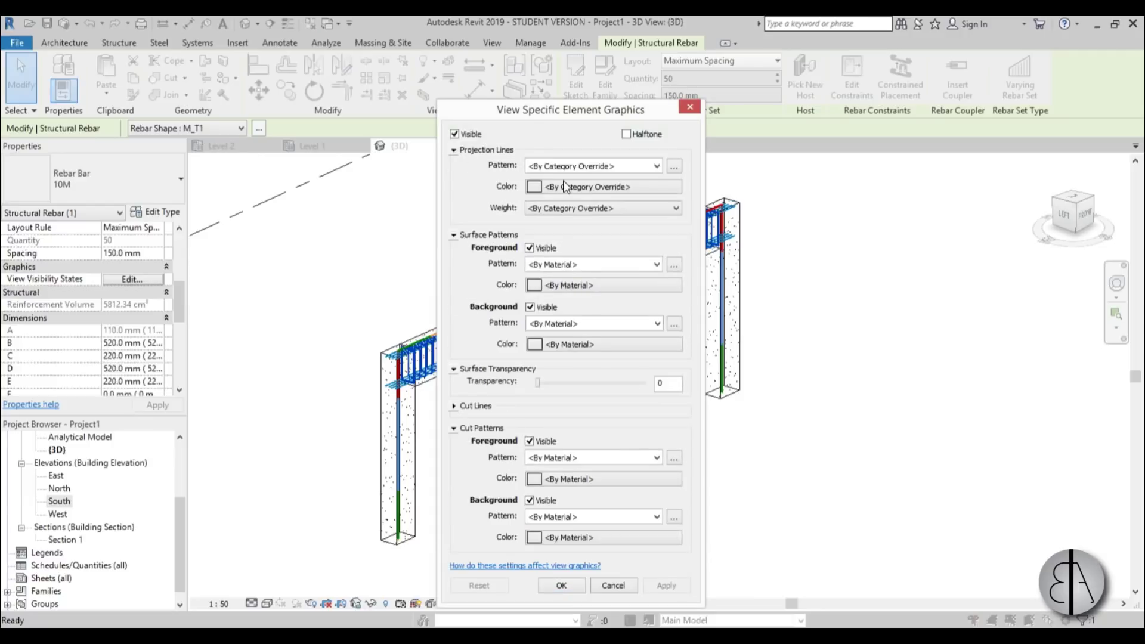
pyautogui.click(565, 187)
pyautogui.click(422, 269)
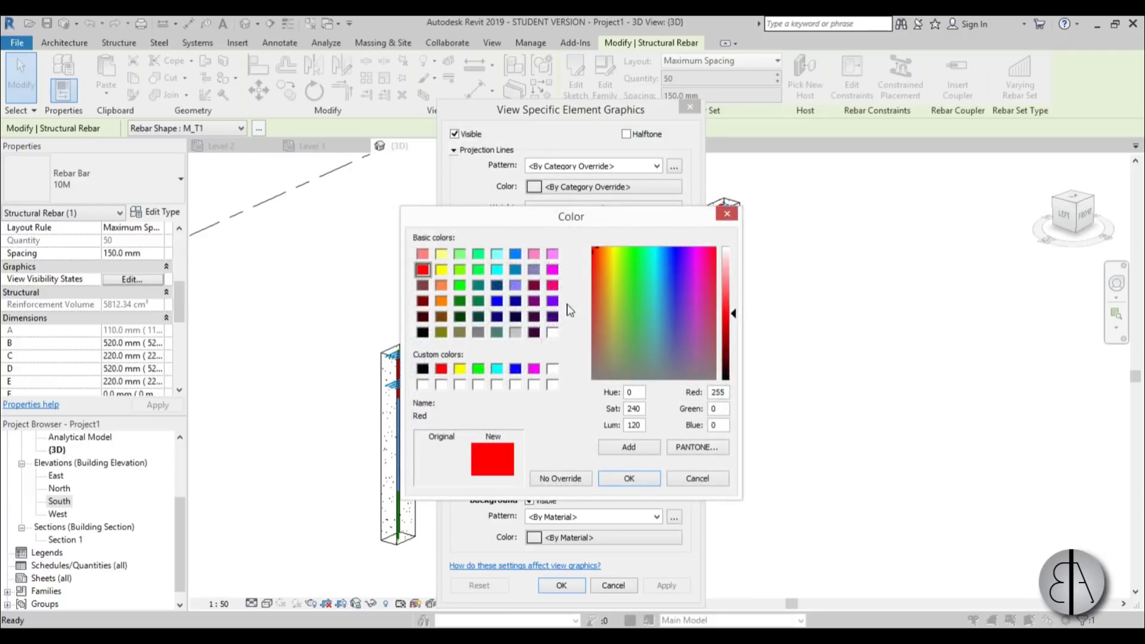
pyautogui.click(630, 479)
# Step: Make the stirrup lines solid with weight 3 and apply the override
pyautogui.click(597, 166)
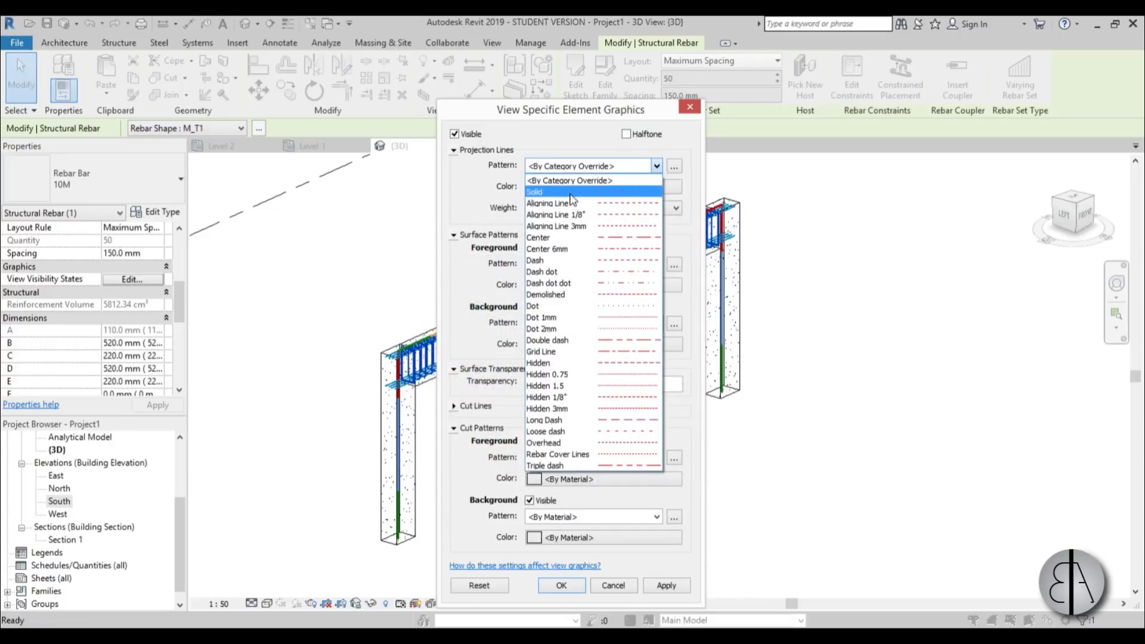
pyautogui.click(598, 216)
pyautogui.click(597, 209)
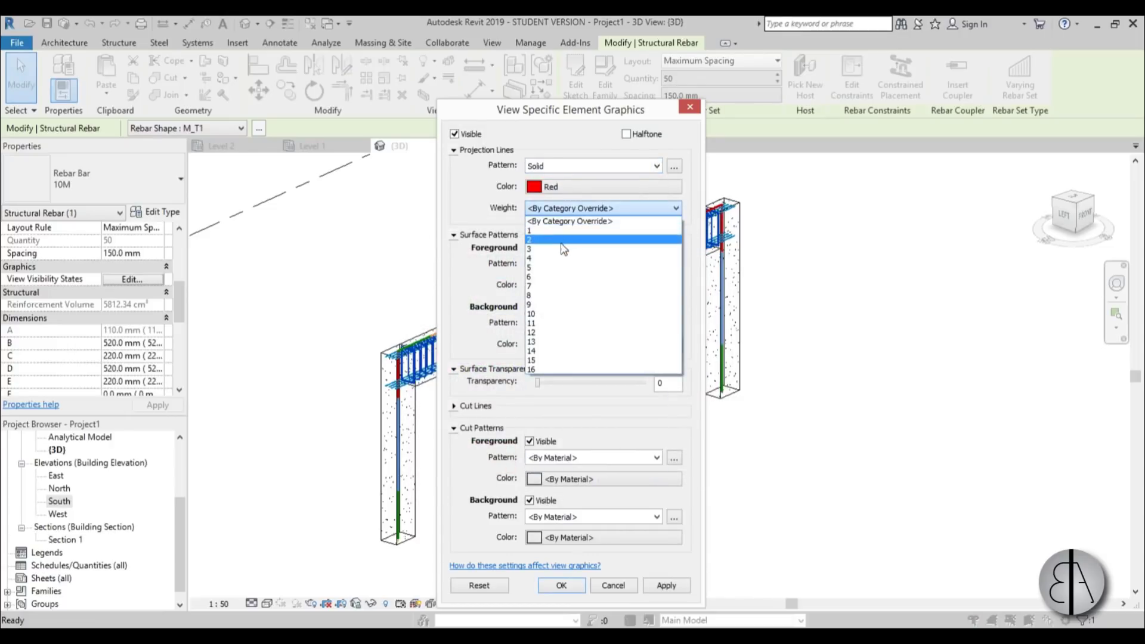
pyautogui.click(557, 249)
pyautogui.click(665, 586)
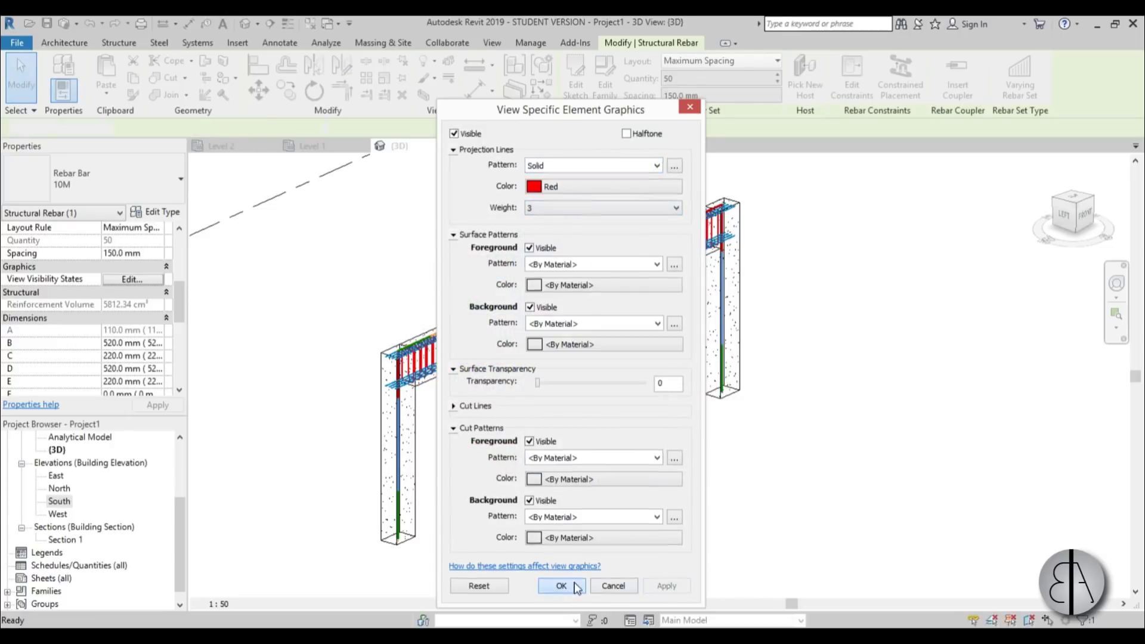
pyautogui.click(562, 586)
pyautogui.scroll(8, 597, 425)
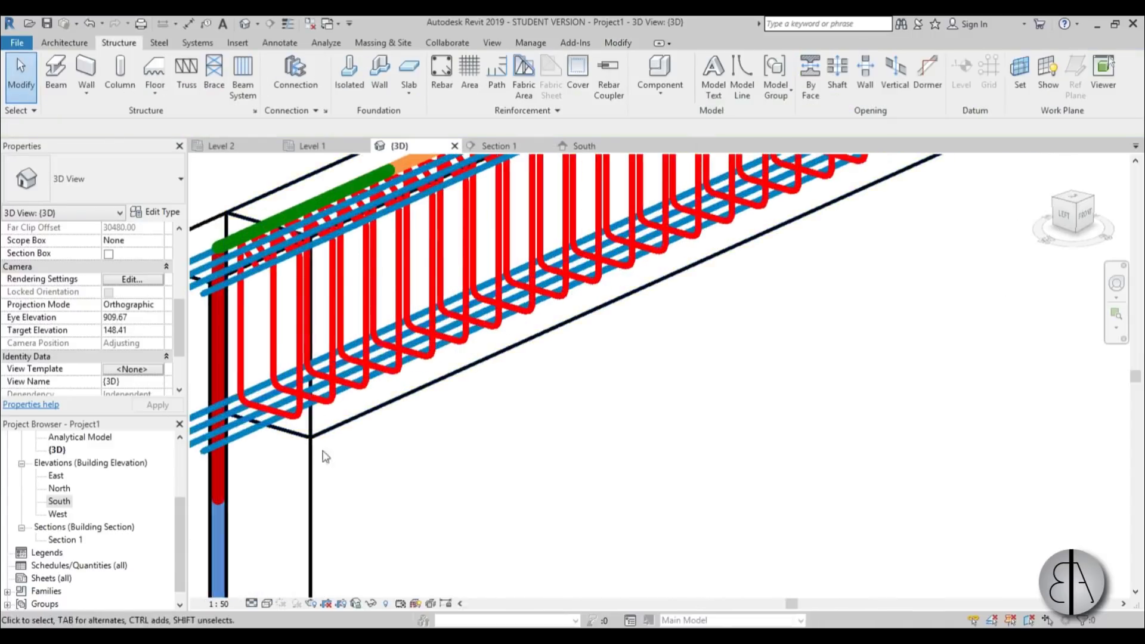
# Step: Set the 3D view's detail level to Fine and bring the whole frame into view
pyautogui.click(251, 603)
pyautogui.click(271, 588)
pyautogui.scroll(3, 281, 371)
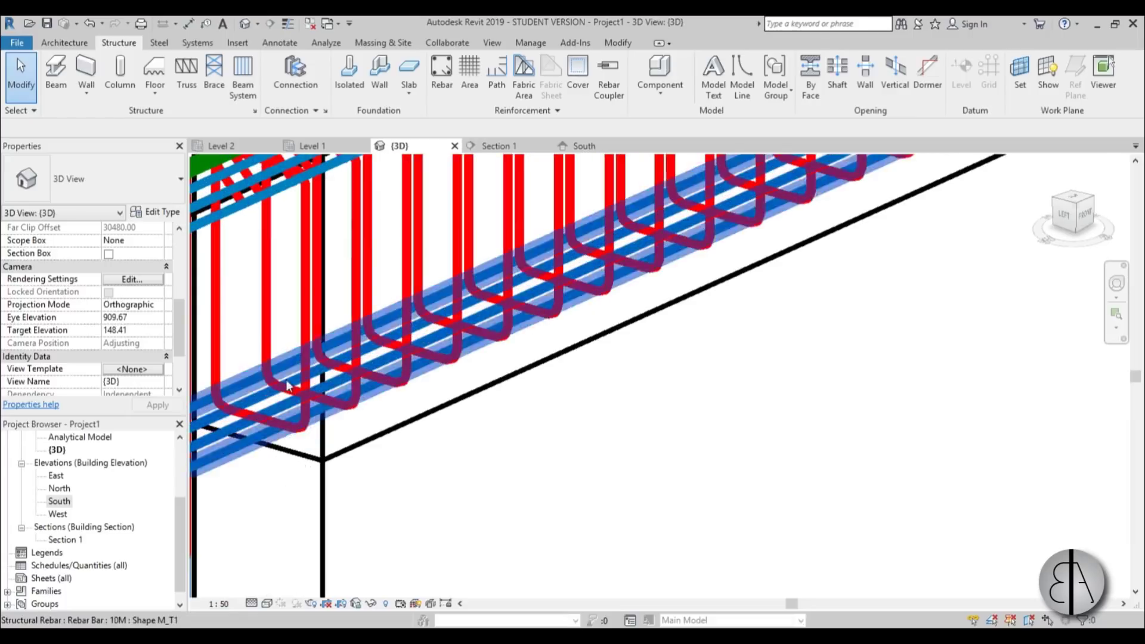
pyautogui.scroll(-8, 280, 371)
pyautogui.moveTo(582, 391)
pyautogui.mouseDown(button='middle')
pyautogui.moveTo(590, 396)
pyautogui.moveTo(594, 340)
pyautogui.moveTo(507, 376)
pyautogui.moveTo(585, 417)
pyautogui.moveTo(578, 433)
pyautogui.moveTo(583, 411)
pyautogui.moveTo(565, 391)
pyautogui.mouseUp(button='middle')
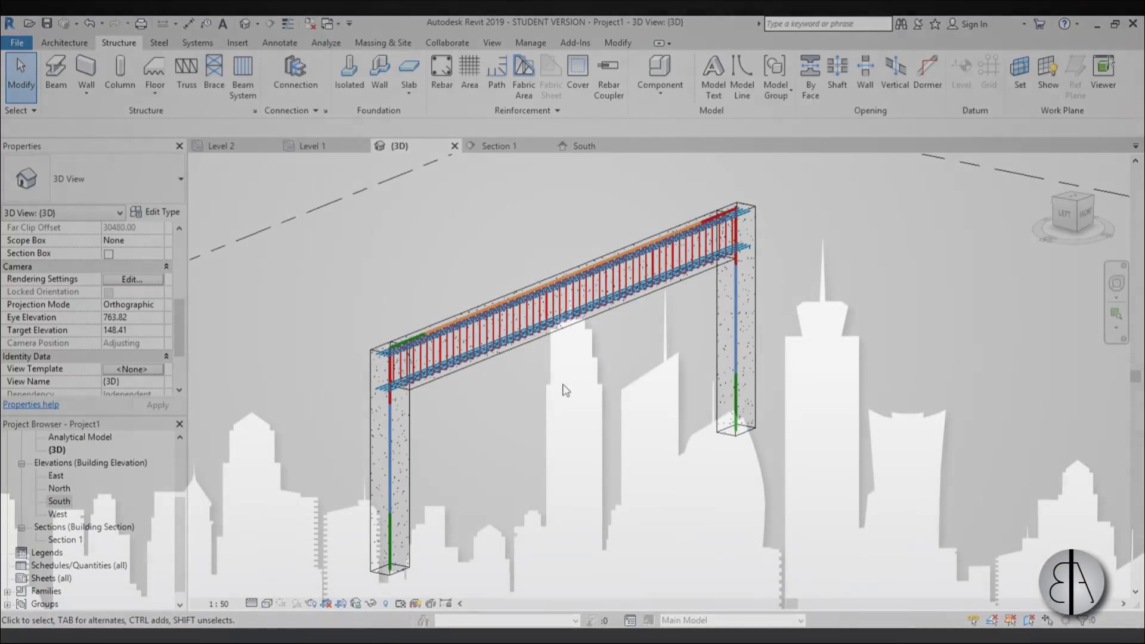